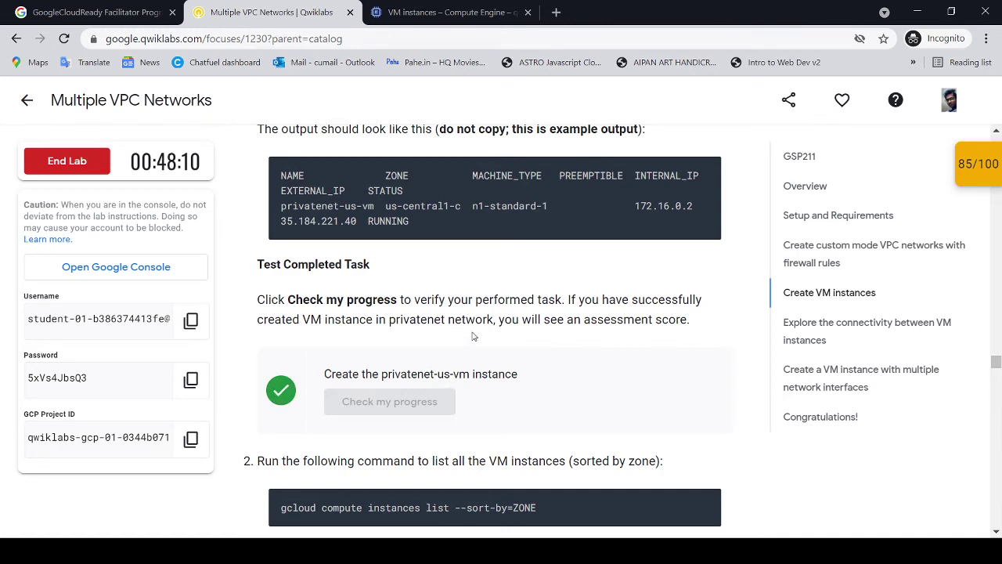
# Step: Copy the lab's instance-listing command and run "gcloud compute instances list --sort-by=ZONE" in Cloud Shell
pyautogui.scroll(-3, 476, 327)
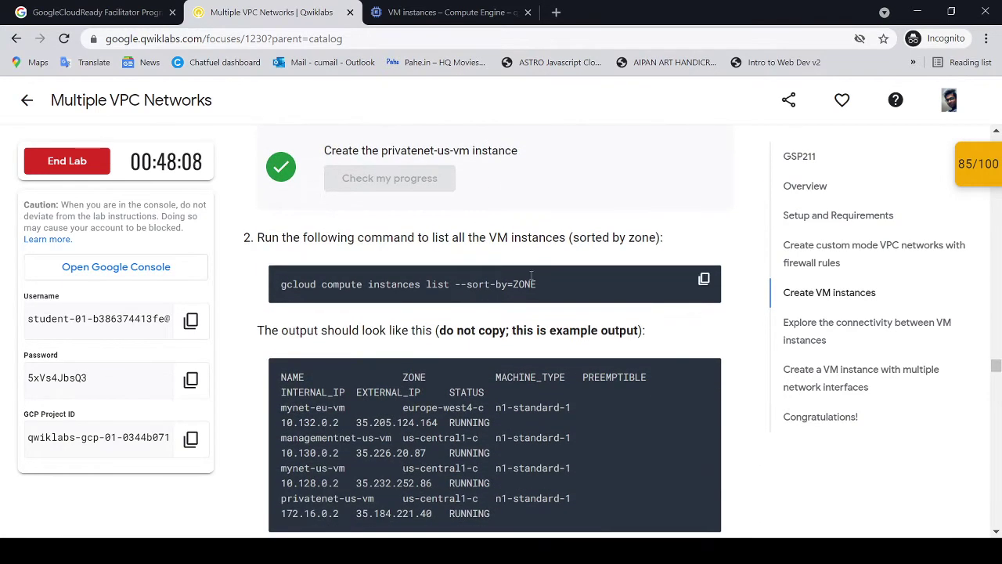
pyautogui.click(705, 282)
pyautogui.click(437, 13)
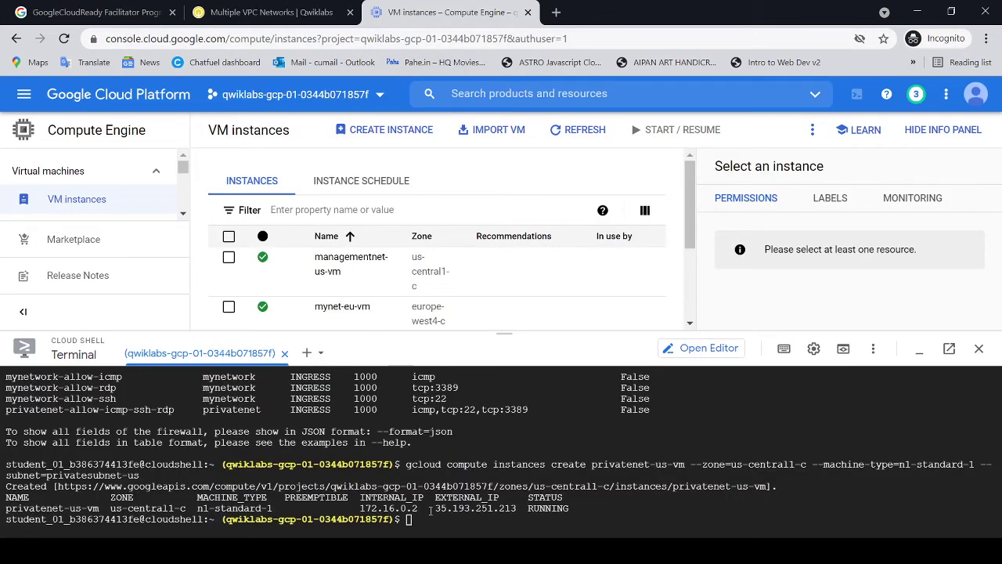
pyautogui.hotkey('ctrl', 'v')
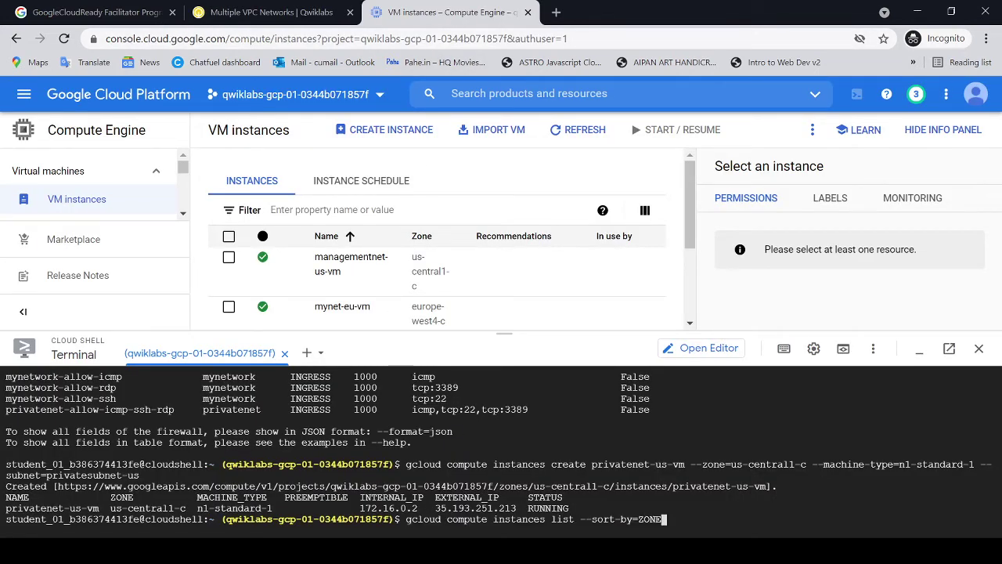
pyautogui.press('Return')
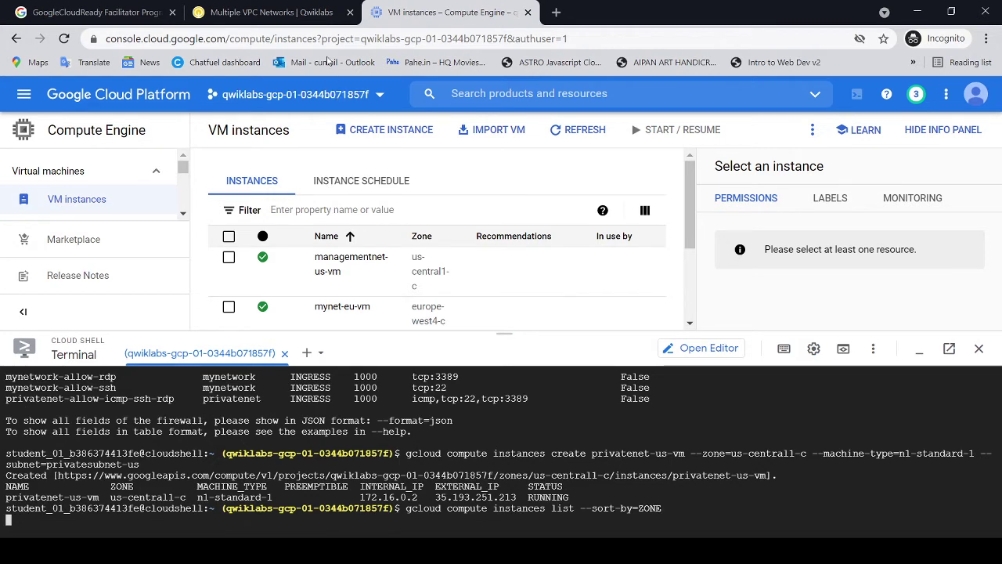
# Step: Read the lab instructions from the example instance listing through the section on pinging the external IP addresses
pyautogui.click(310, 11)
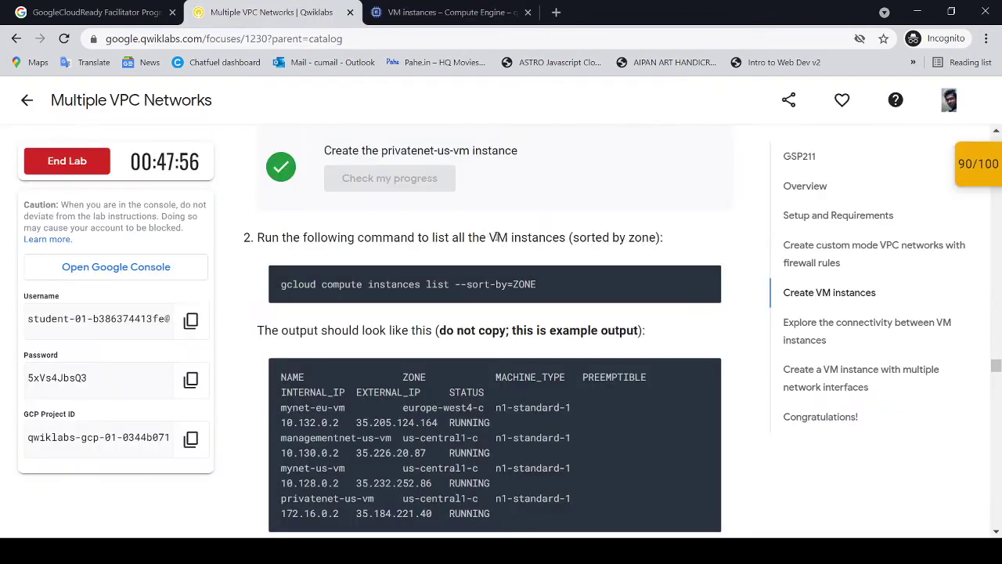
pyautogui.scroll(-1, 488, 234)
pyautogui.scroll(-2, 528, 279)
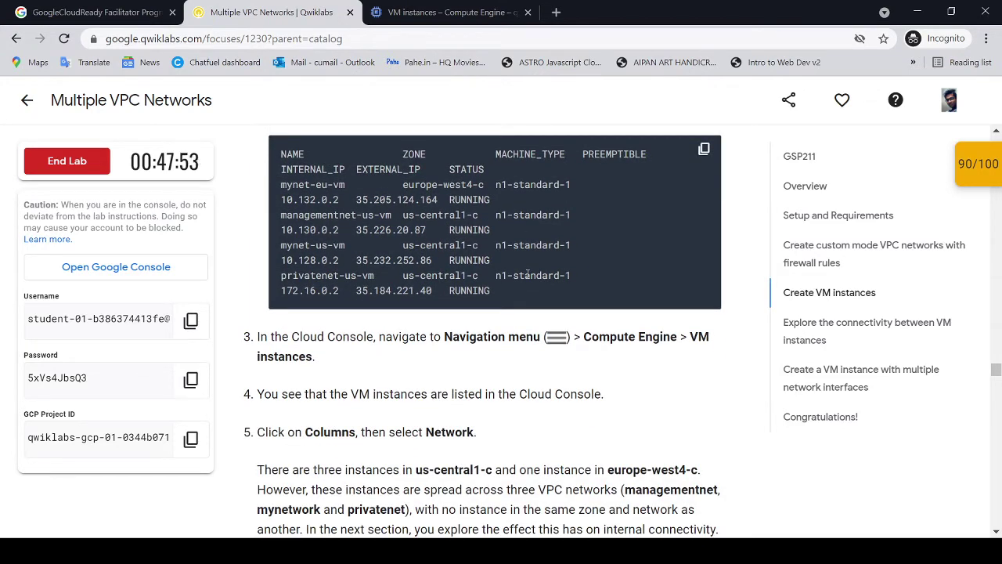
pyautogui.scroll(-1, 527, 274)
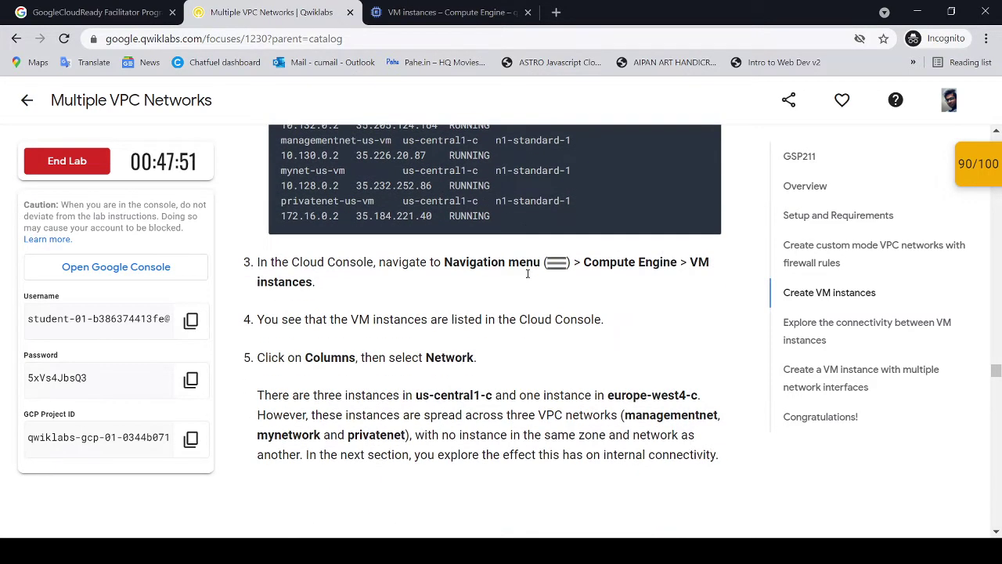
pyautogui.scroll(3, 527, 273)
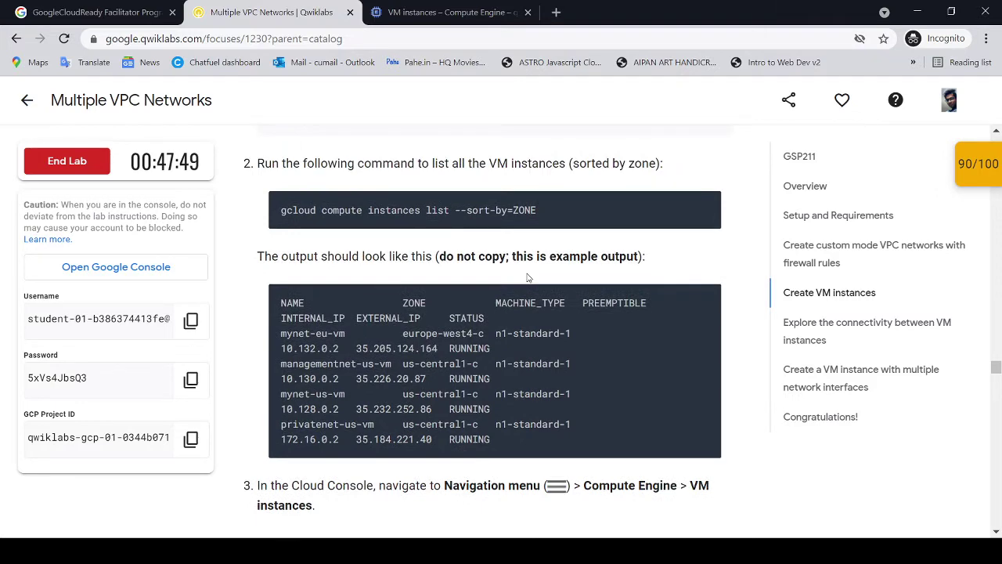
pyautogui.scroll(-3, 527, 277)
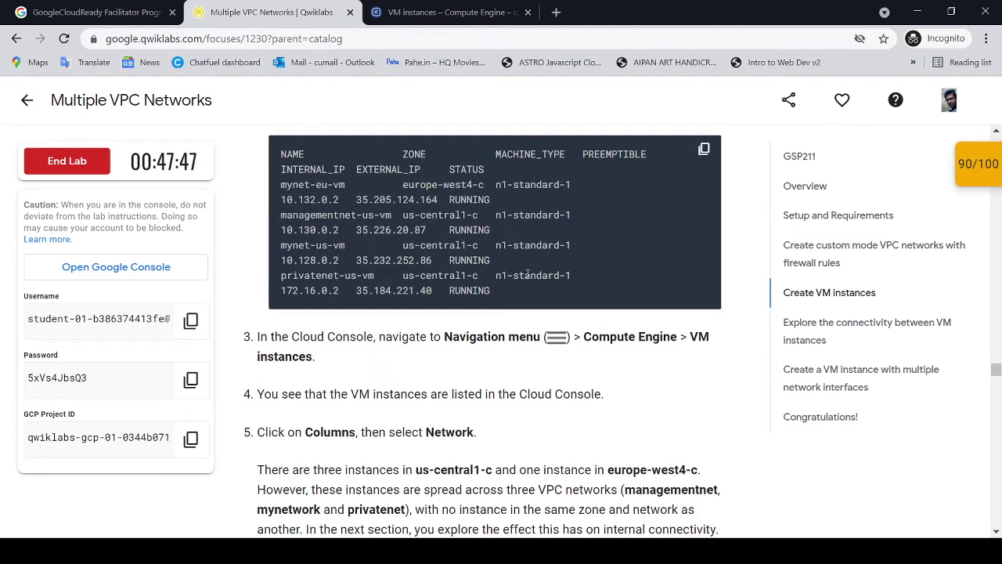
pyautogui.scroll(-1, 527, 277)
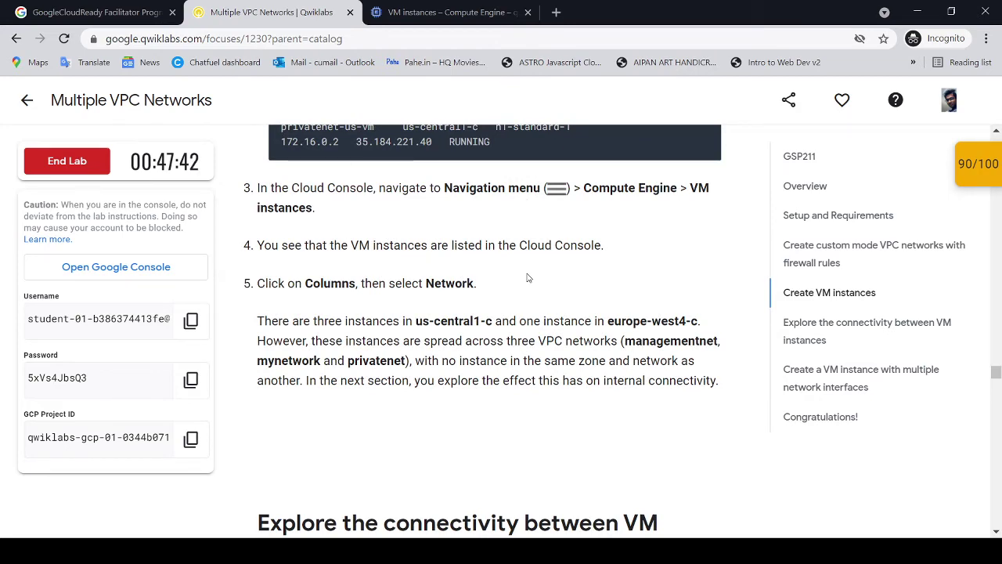
pyautogui.scroll(-1, 527, 277)
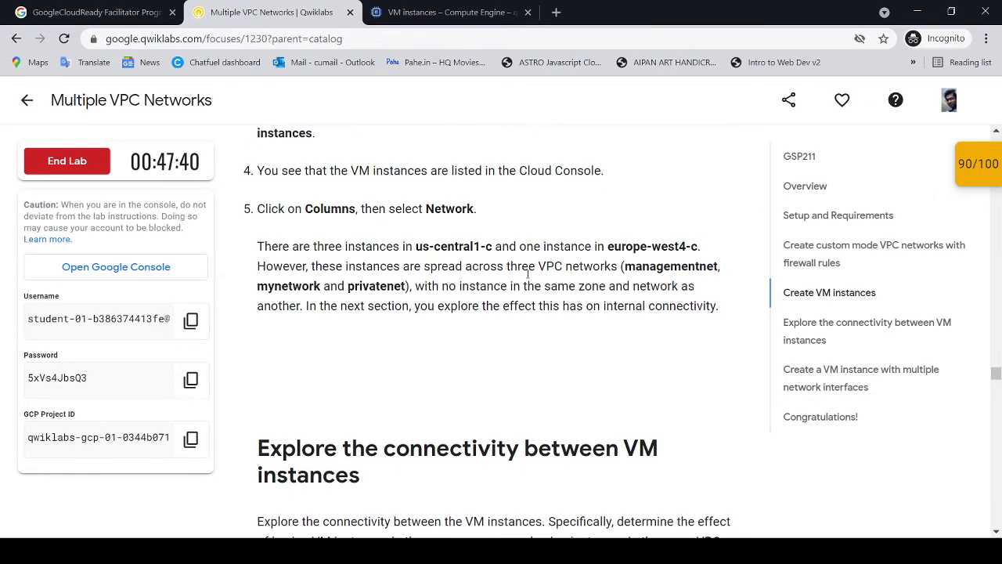
pyautogui.scroll(-1, 527, 278)
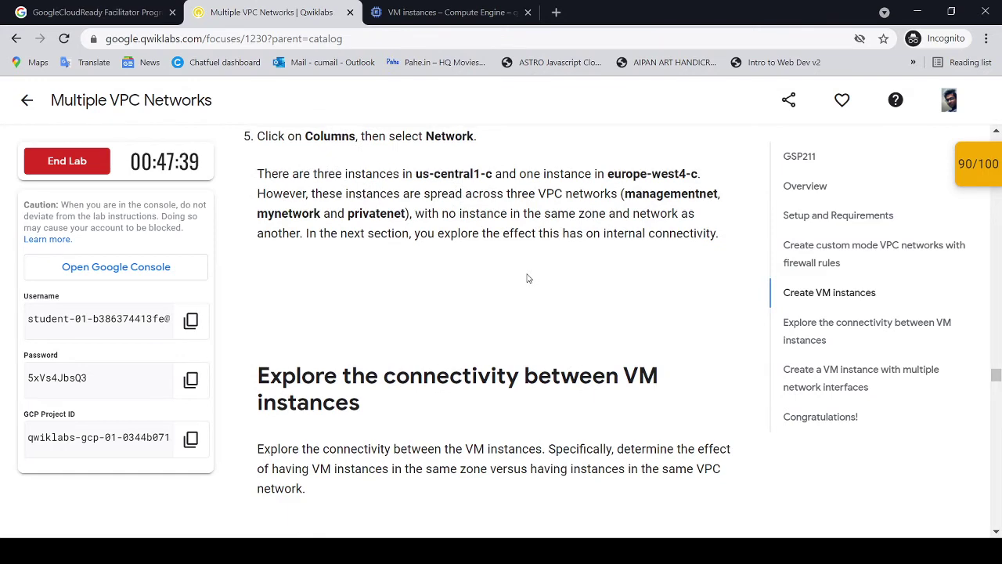
pyautogui.scroll(1, 528, 277)
pyautogui.scroll(-1, 527, 277)
pyautogui.scroll(-1, 527, 278)
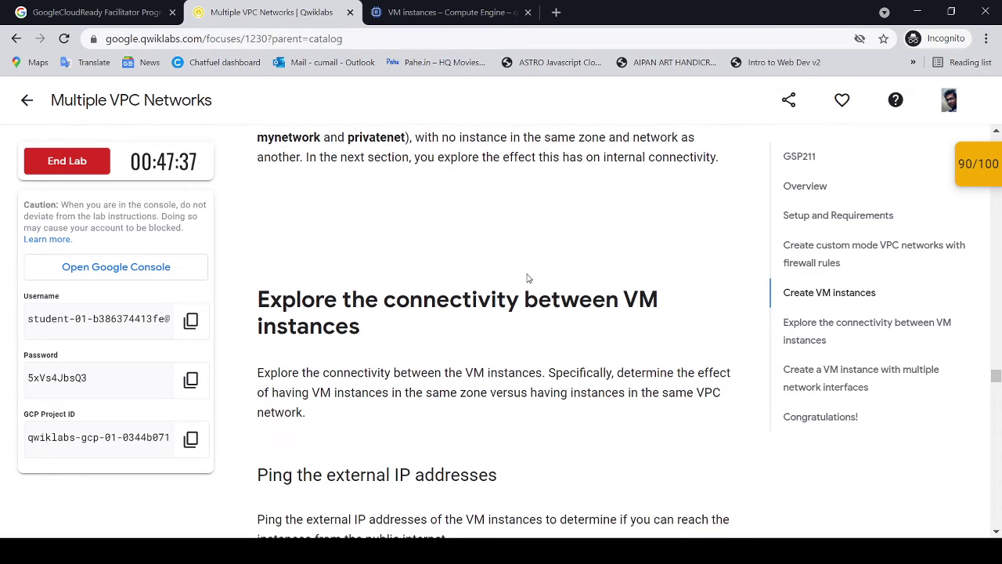
pyautogui.scroll(1, 528, 278)
pyautogui.scroll(1, 528, 278)
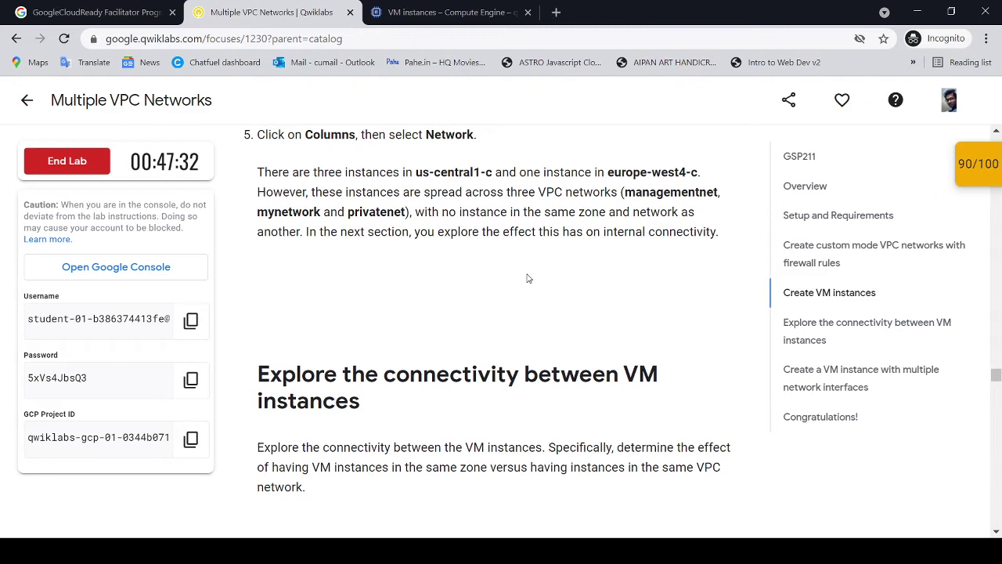
pyautogui.scroll(-3, 527, 278)
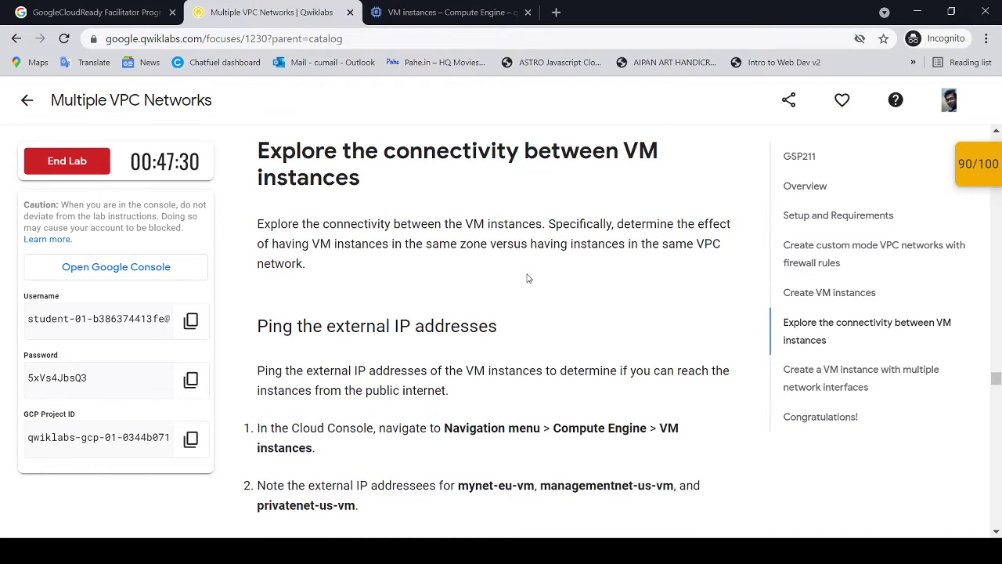
pyautogui.scroll(-1, 528, 278)
pyautogui.scroll(-2, 528, 278)
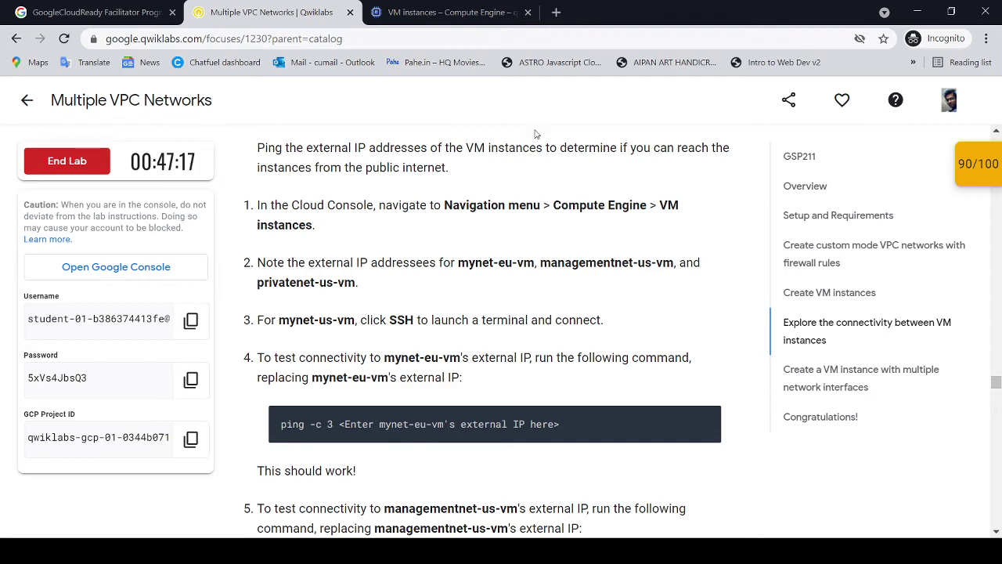
# Step: Compare the lab's instructions for noting external IPs and connecting to mynet-us-vm with the VM instances list in the Cloud Console
pyautogui.click(494, 18)
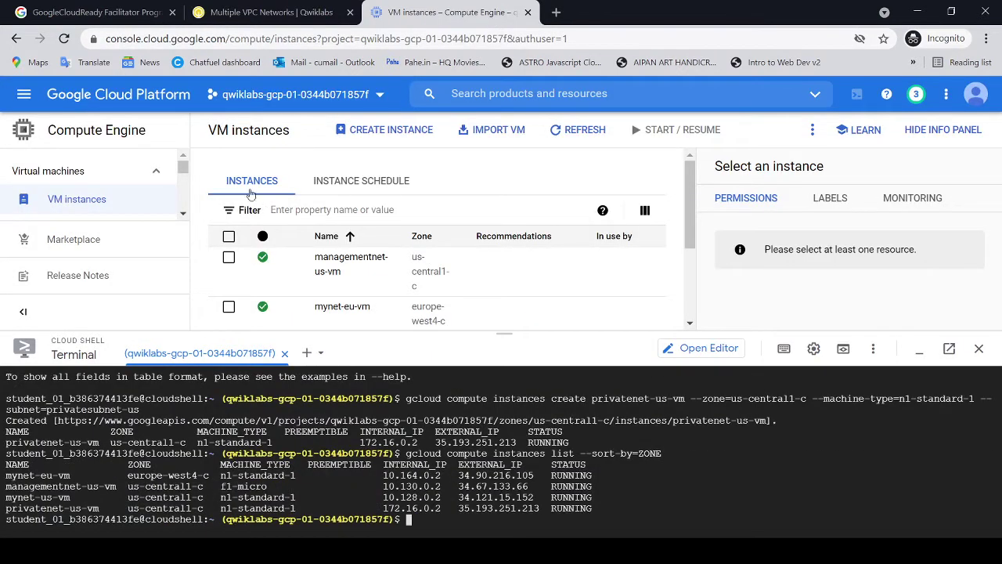
pyautogui.click(306, 21)
pyautogui.scroll(-2, 443, 149)
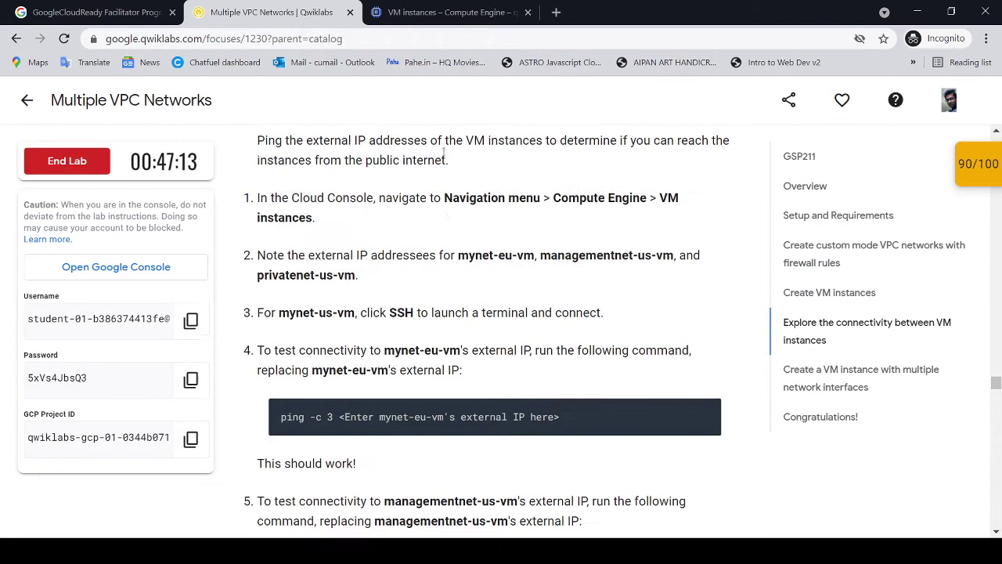
pyautogui.click(452, 24)
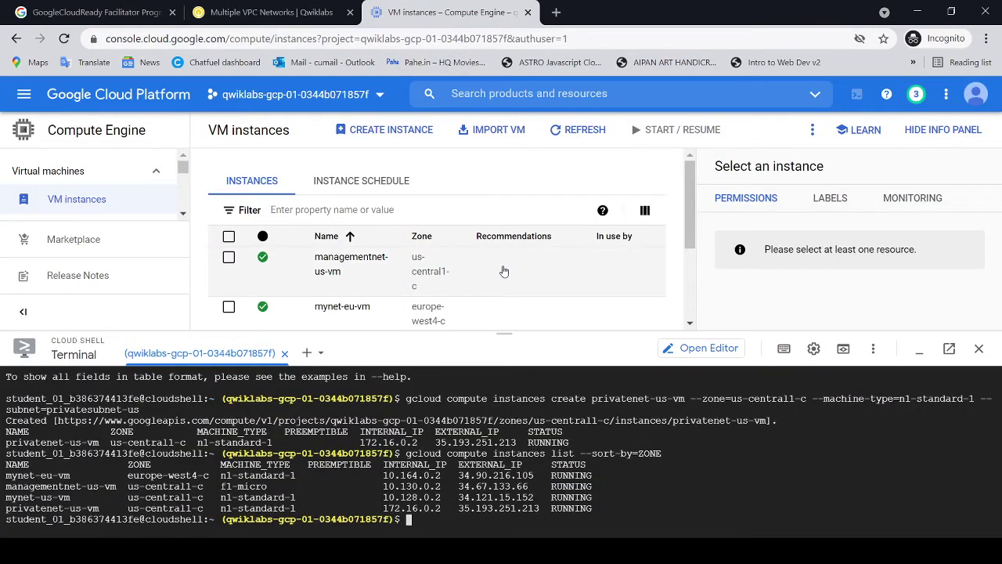
pyautogui.click(328, 14)
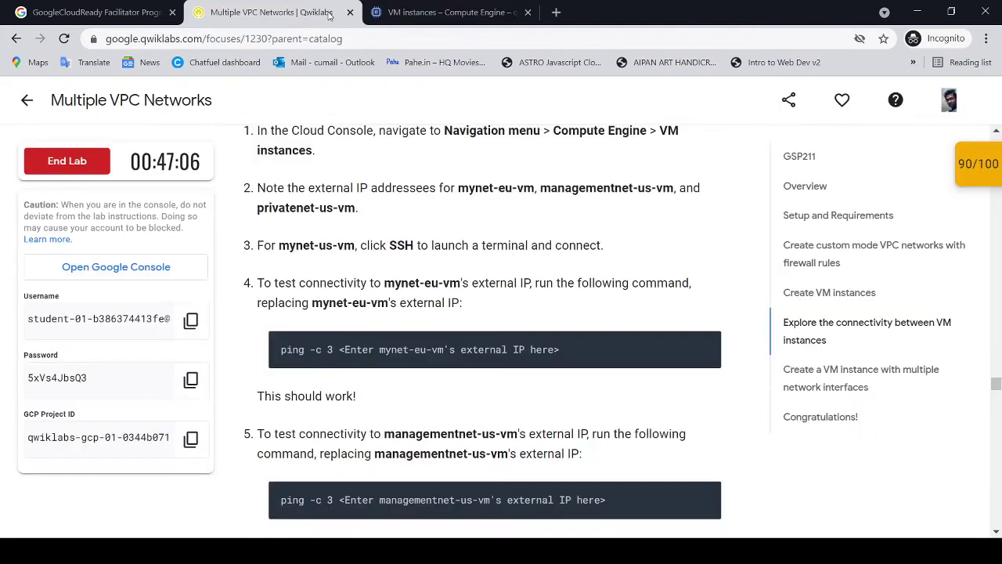
pyautogui.click(447, 14)
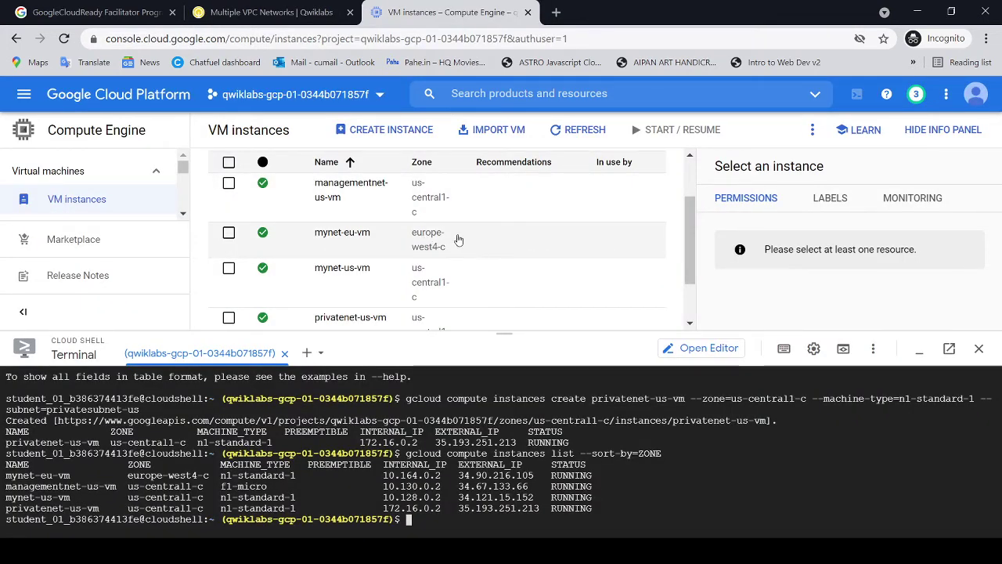
pyautogui.click(311, 16)
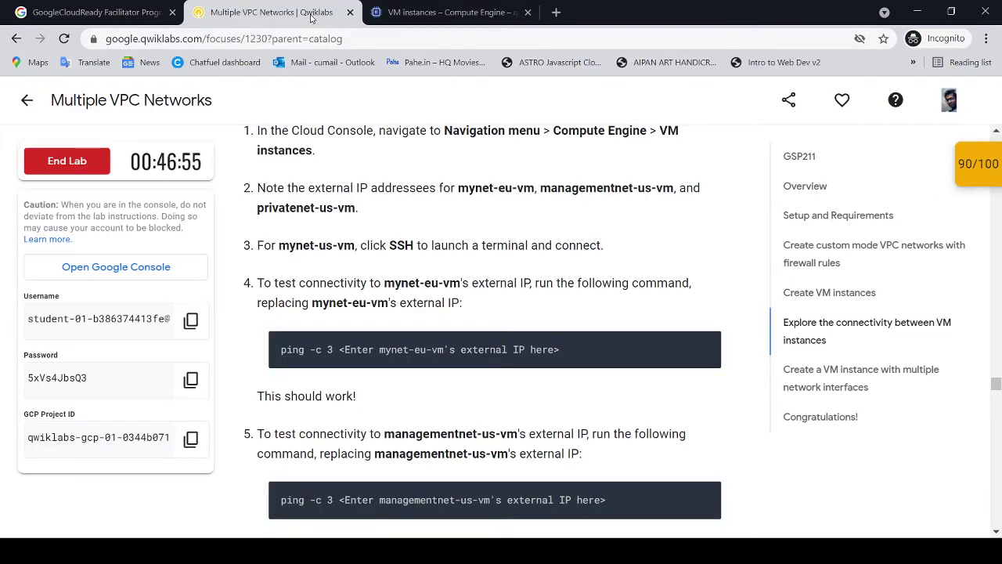
pyautogui.scroll(4, 442, 237)
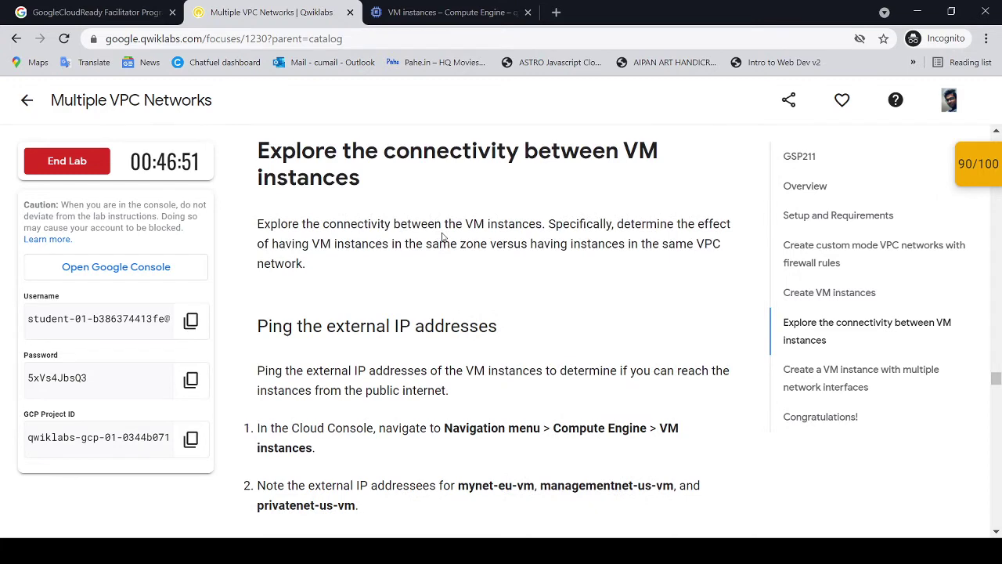
pyautogui.scroll(-3, 443, 237)
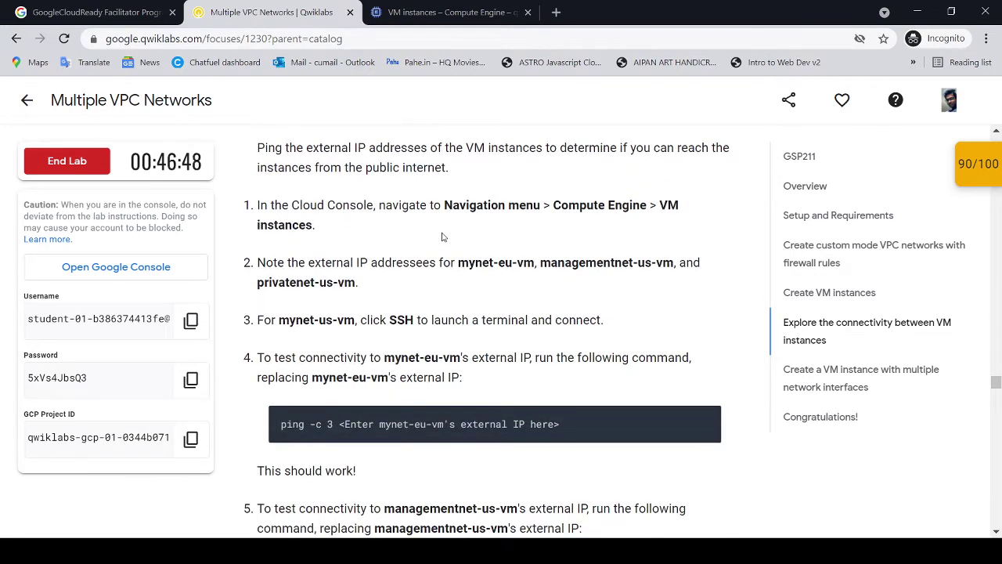
pyautogui.scroll(-1, 442, 237)
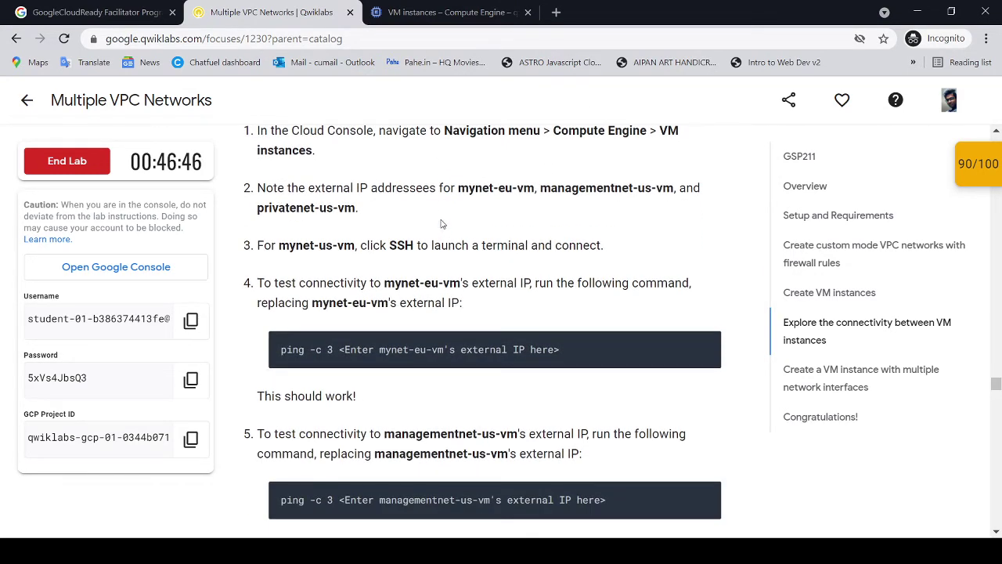
# Step: Shrink the Cloud Shell terminal in the Cloud Console to make room for the VM instances list, leaving no instance selected
pyautogui.click(446, 13)
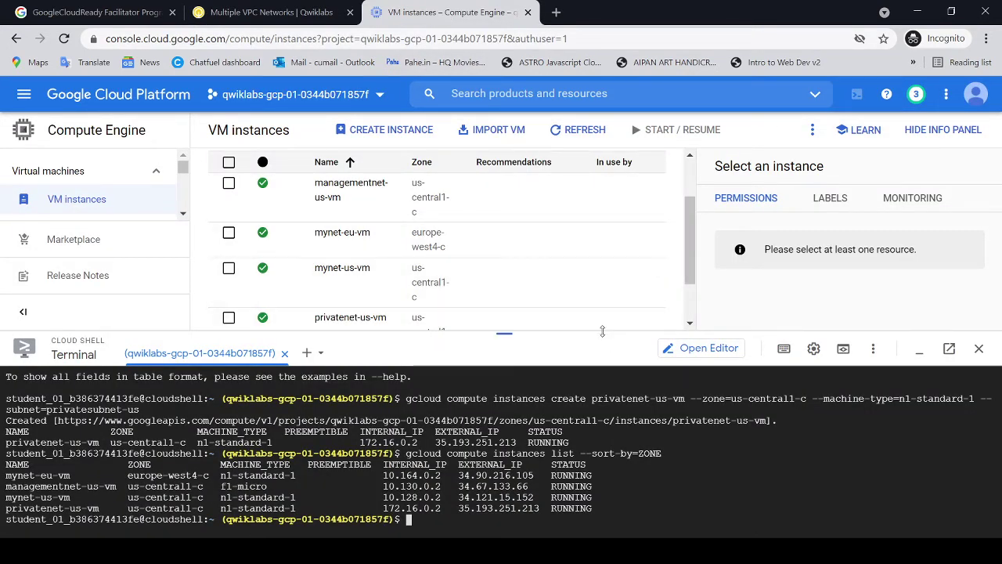
pyautogui.moveTo(505, 334); pyautogui.dragTo(508, 403)
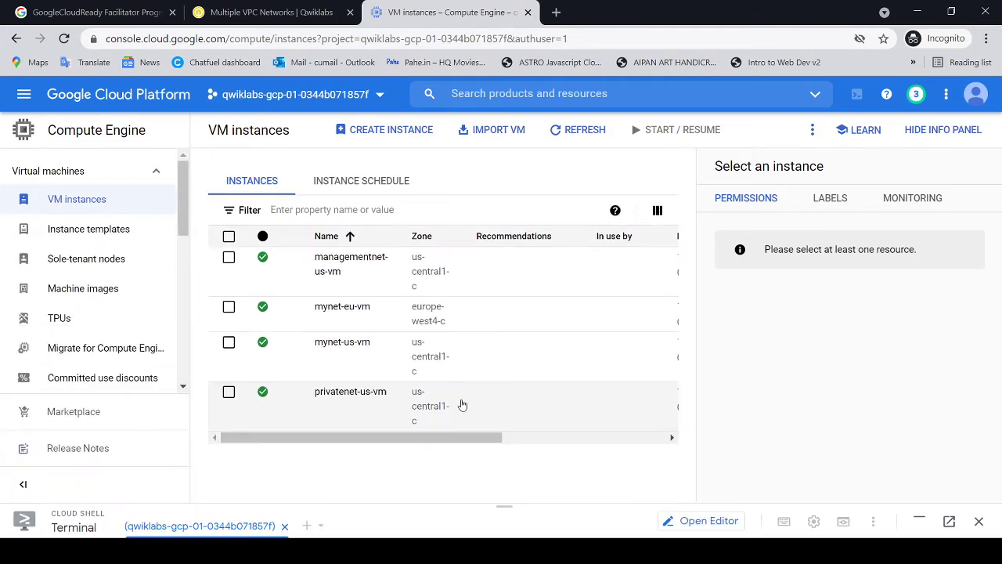
pyautogui.click(460, 414)
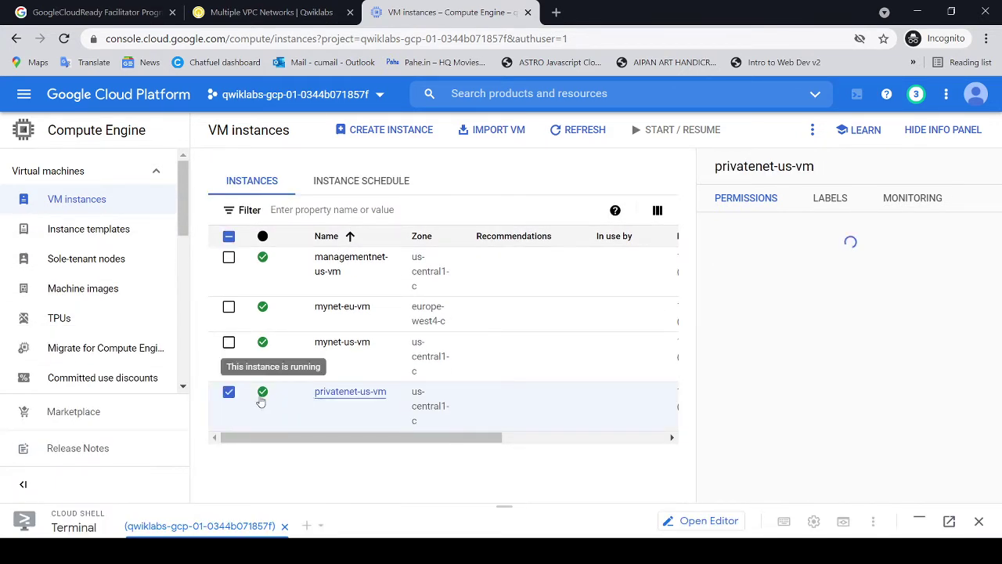
pyautogui.click(228, 392)
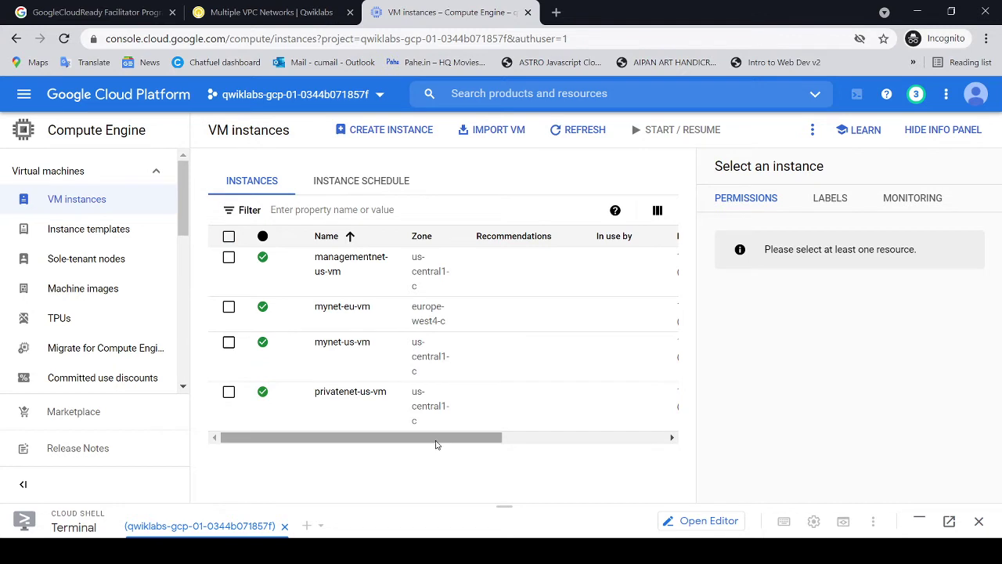
# Step: Examine the external IP addresses of mynet-eu-vm, managementnet-us-vm and privatenet-us-vm in the instances list, as the lab asks
pyautogui.moveTo(439, 440); pyautogui.dragTo(459, 446)
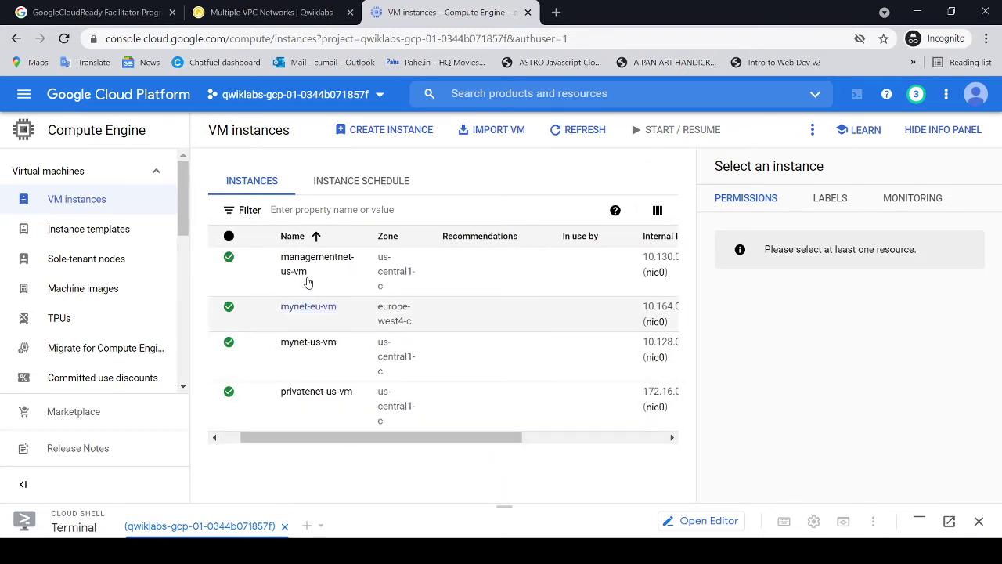
pyautogui.click(297, 13)
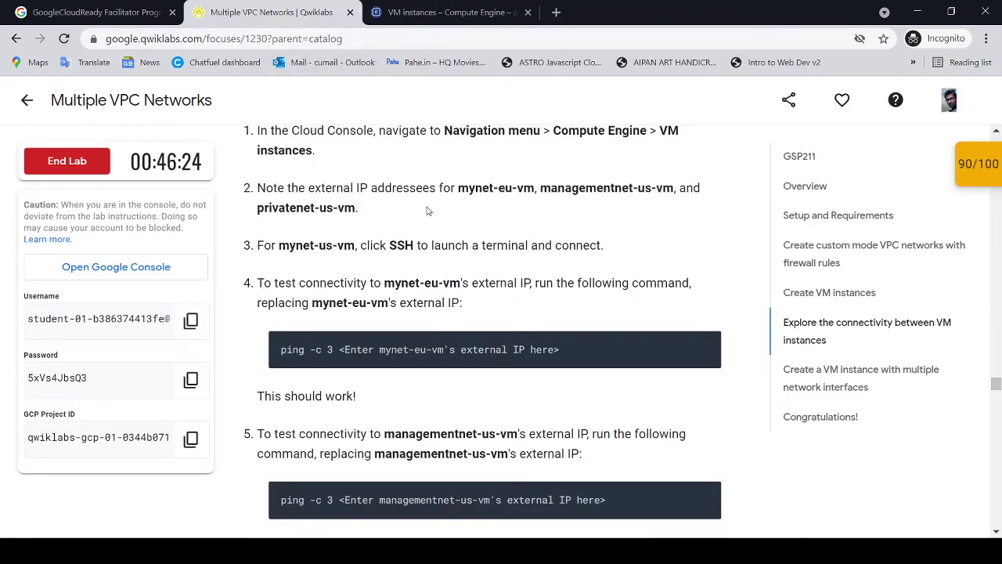
pyautogui.click(404, 13)
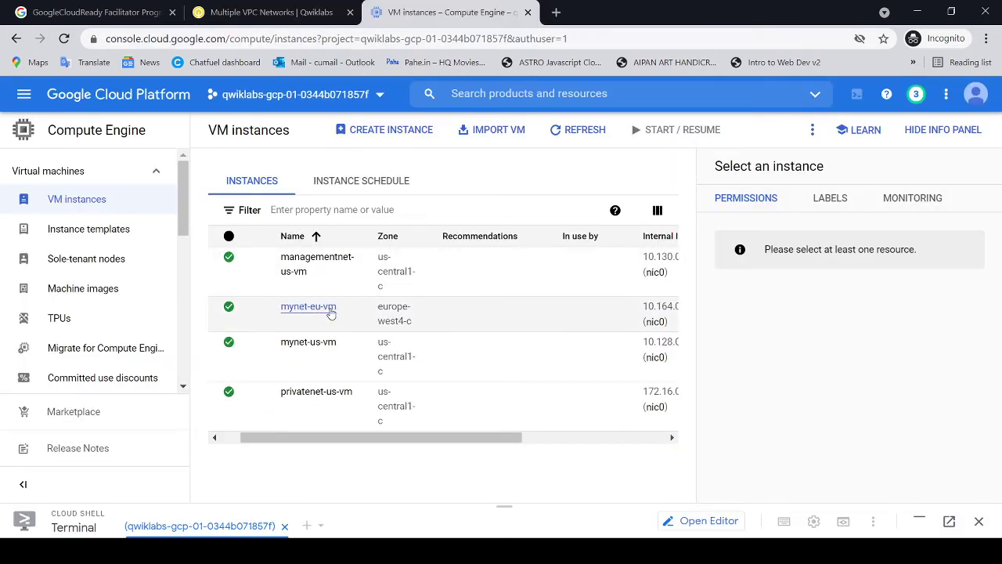
pyautogui.moveTo(502, 440); pyautogui.dragTo(676, 423)
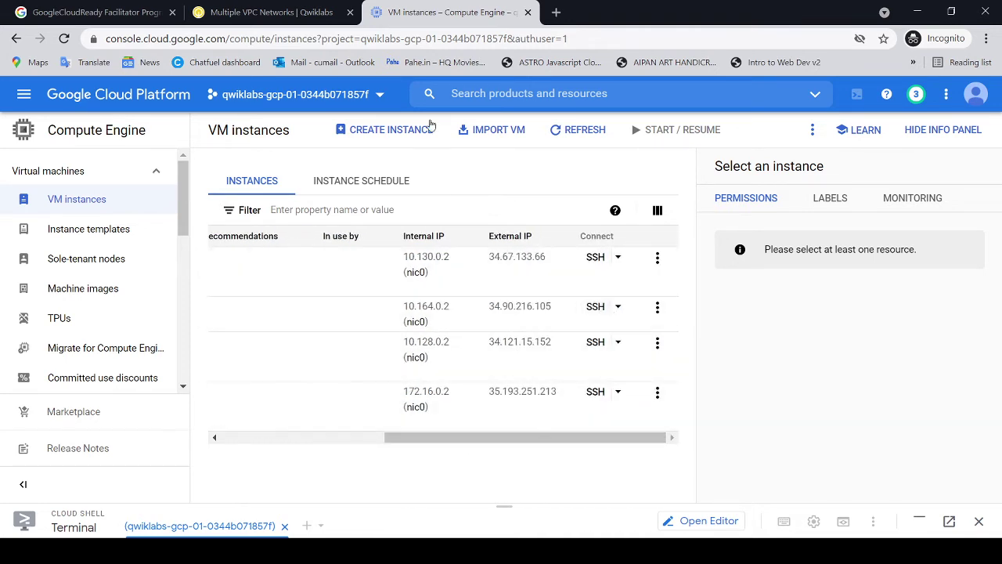
# Step: Connect to mynet-us-vm over SSH from the VM instances list, as the lab instructs
pyautogui.click(312, 21)
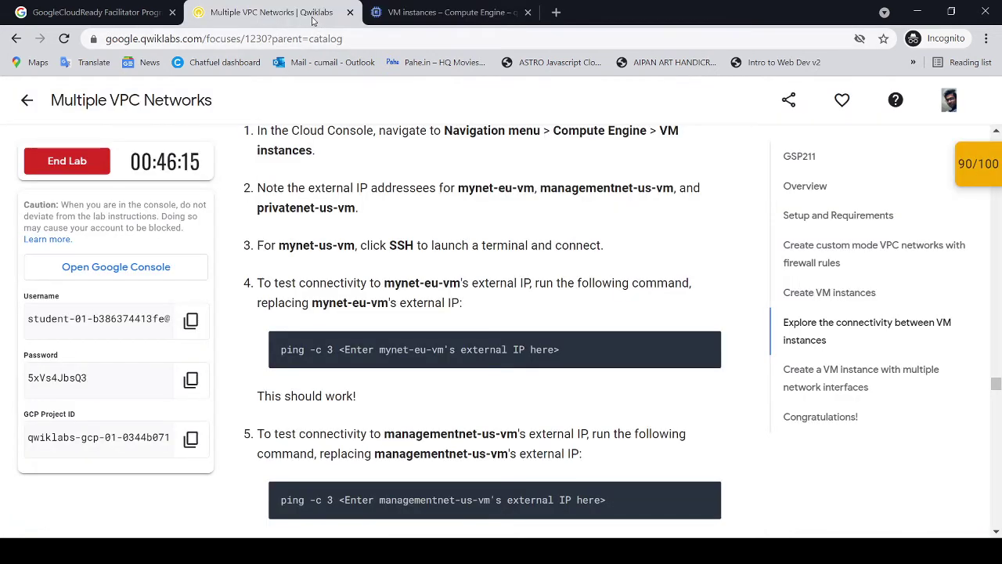
pyautogui.click(414, 16)
pyautogui.click(617, 345)
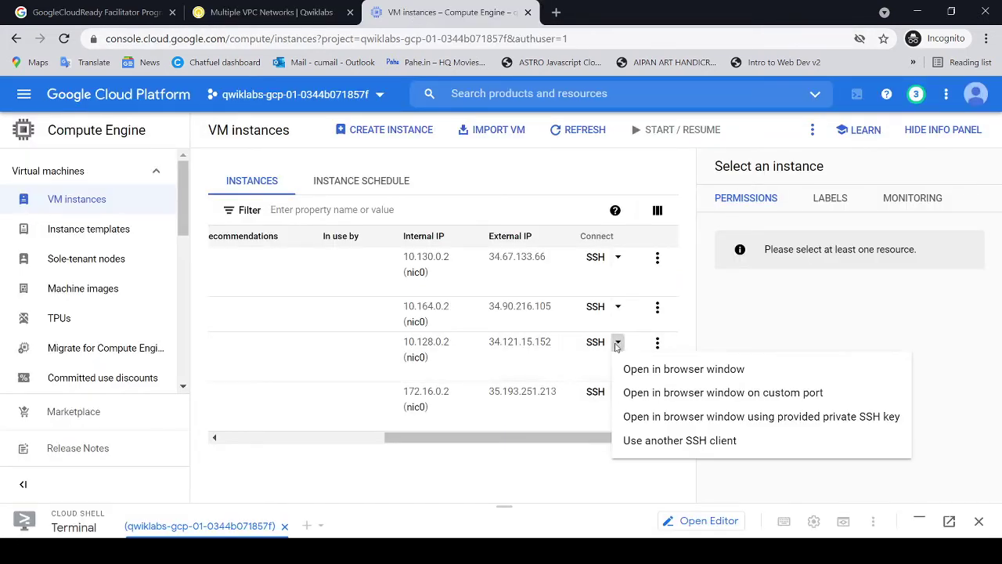
pyautogui.click(658, 343)
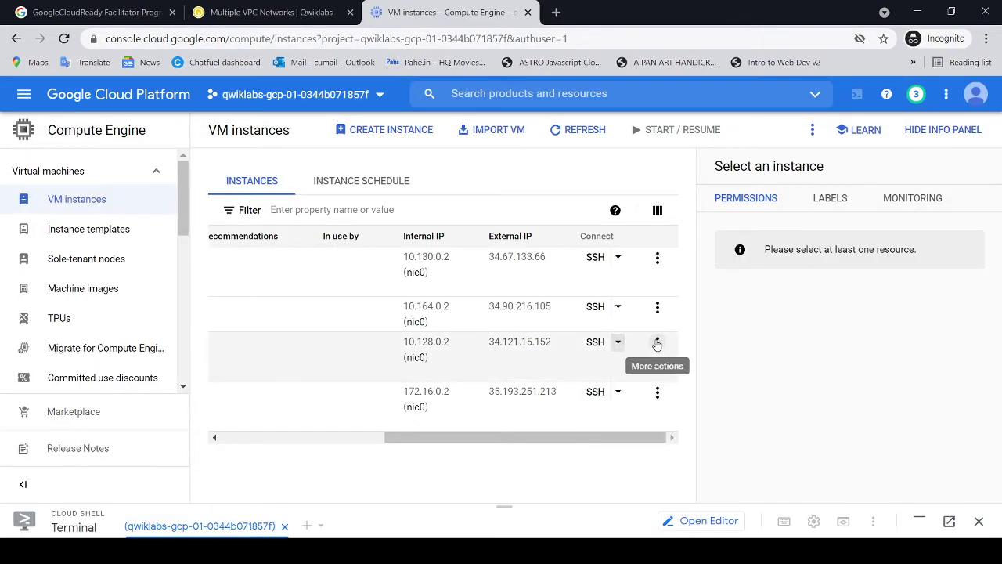
pyautogui.click(658, 343)
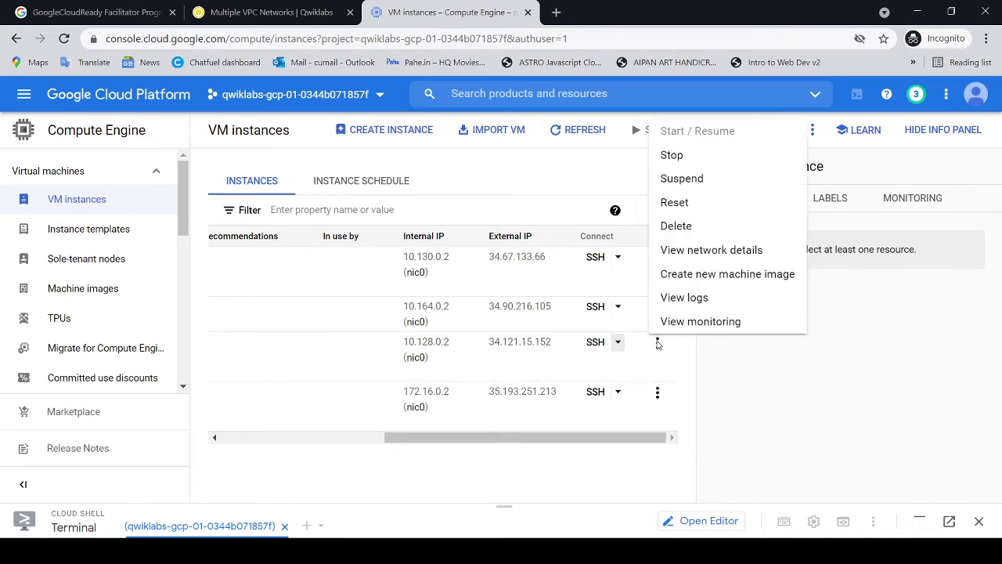
pyautogui.click(600, 346)
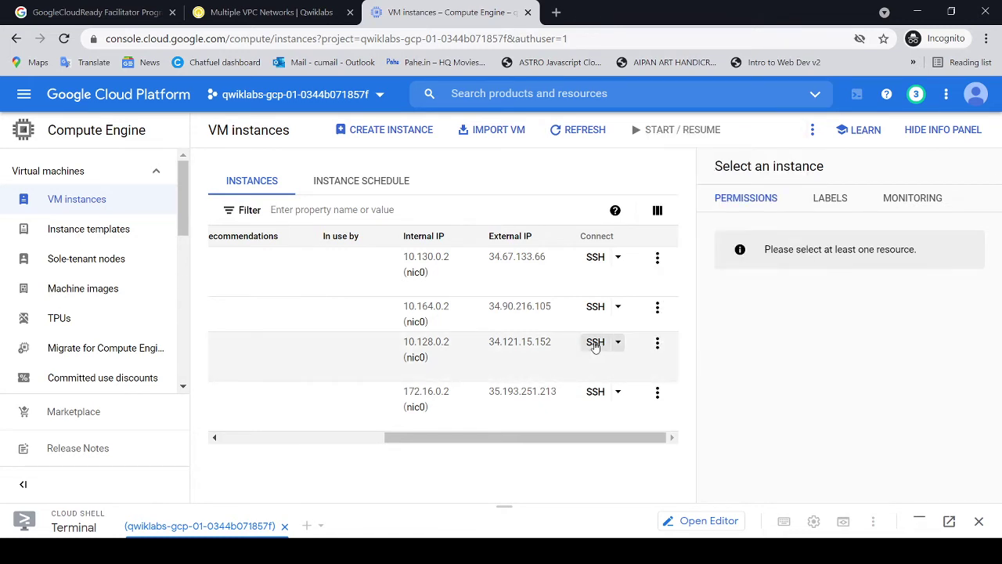
pyautogui.click(597, 344)
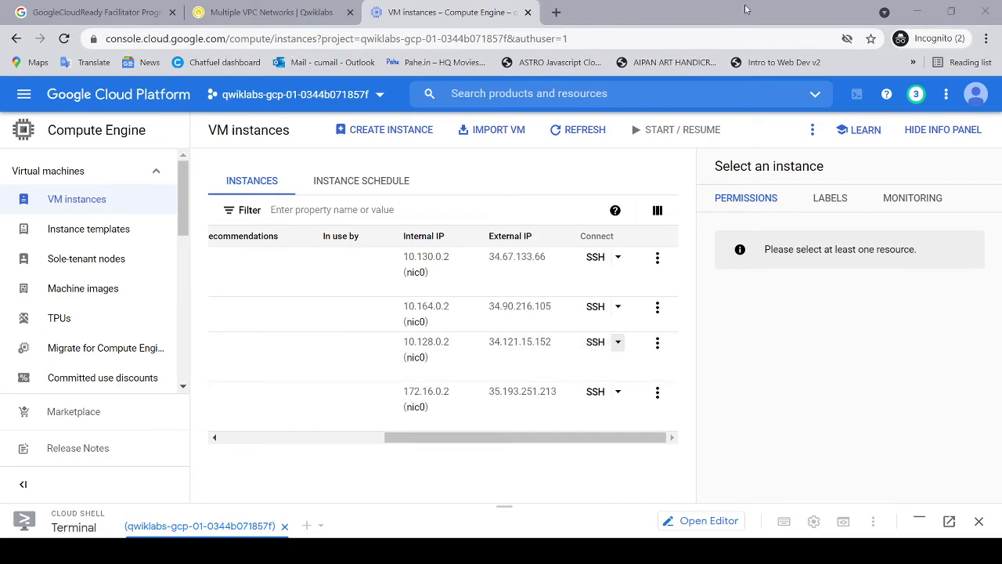
# Step: Copy the lab's ping command for testing connectivity to mynet-eu-vm's external IP
pyautogui.click(231, 15)
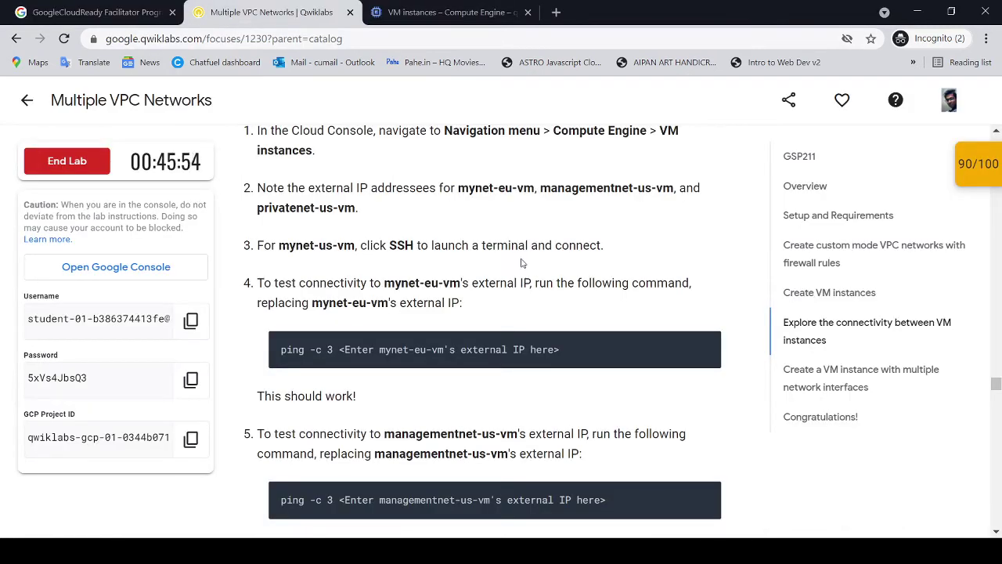
pyautogui.scroll(-1, 528, 263)
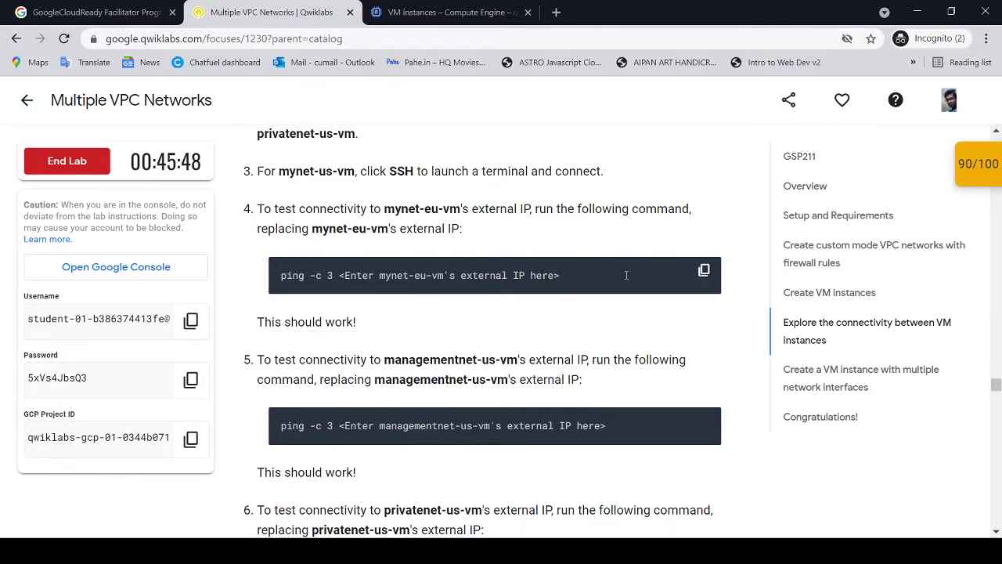
pyautogui.click(703, 272)
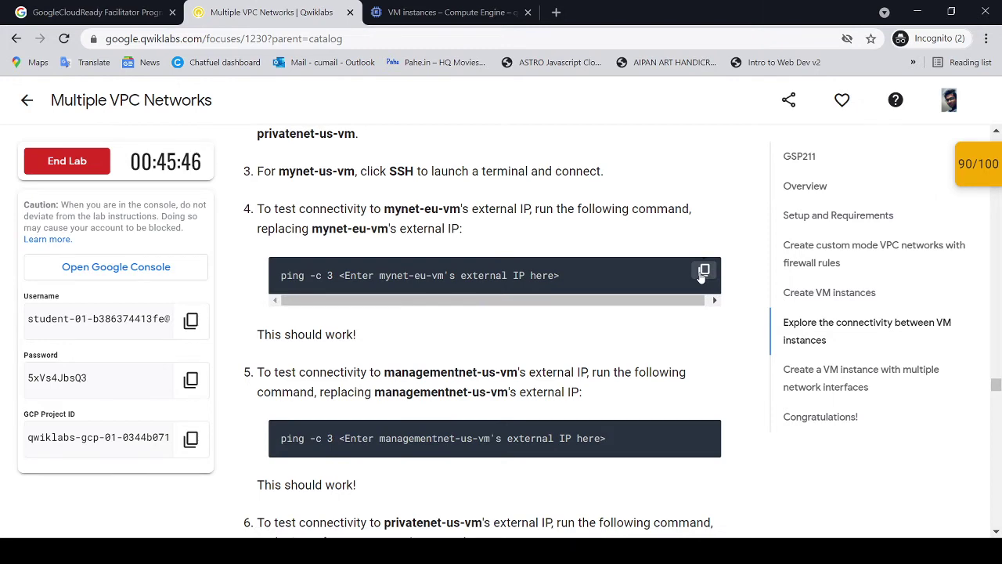
# Step: Copy mynet-eu-vm's external IP address from the VM instances list in the Cloud Console
pyautogui.click(457, 13)
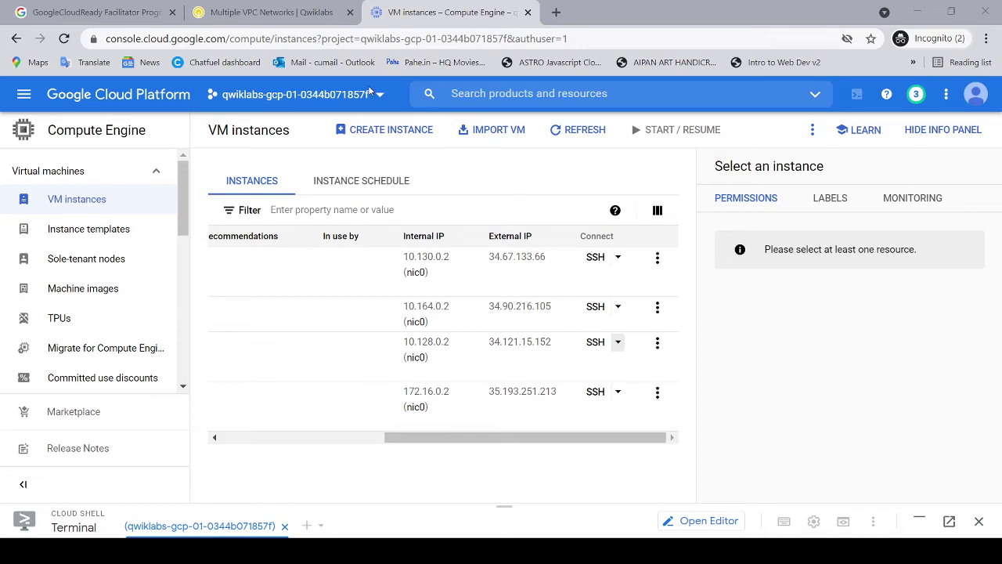
pyautogui.click(207, 11)
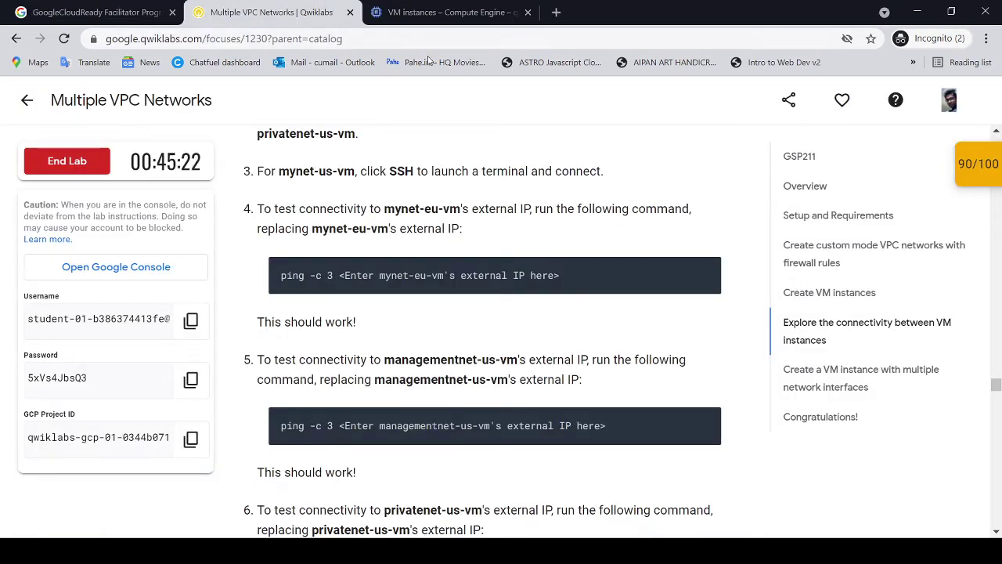
pyautogui.click(466, 12)
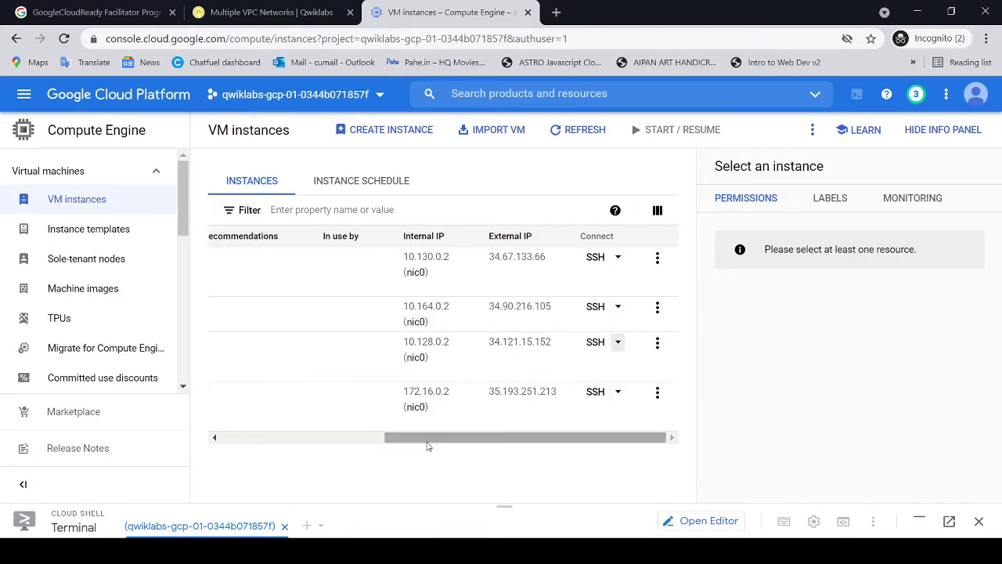
pyautogui.moveTo(428, 444)
pyautogui.mouseDown()
pyautogui.moveTo(307, 428)
pyautogui.moveTo(427, 434)
pyautogui.mouseUp()
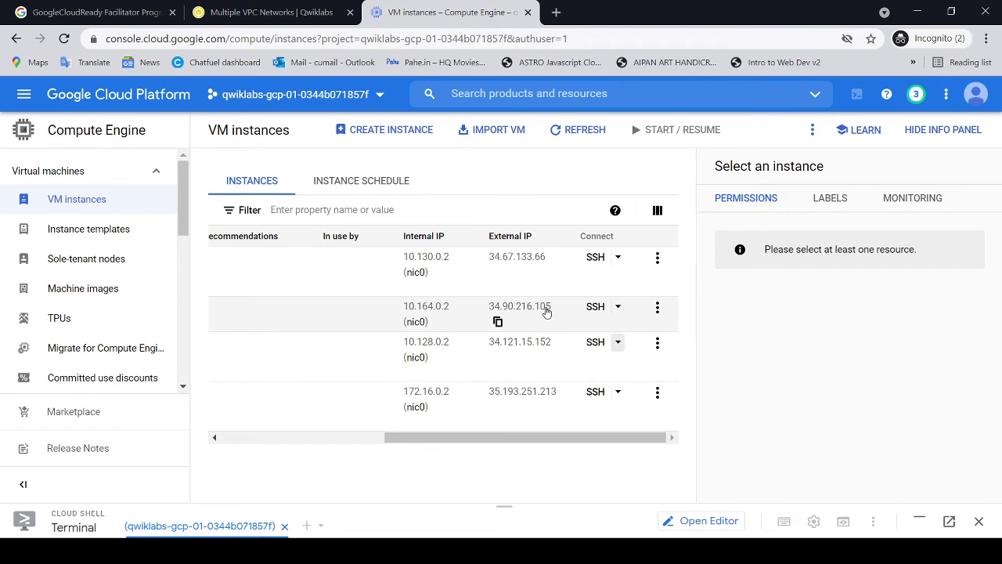
pyautogui.click(498, 323)
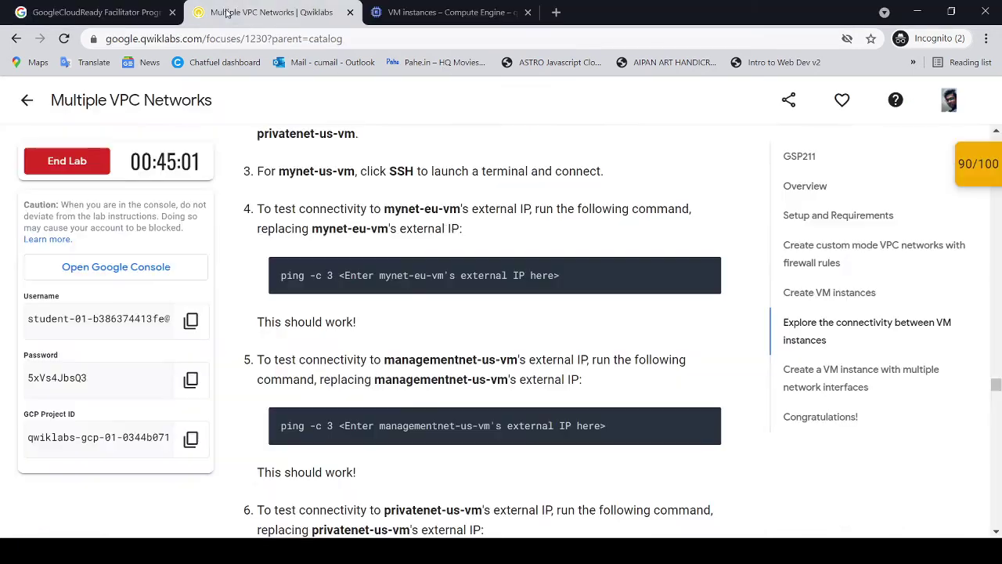
# Step: Copy the lab's ping command for testing connectivity to managementnet-us-vm's external IP
pyautogui.click(231, 13)
pyautogui.moveTo(705, 423)
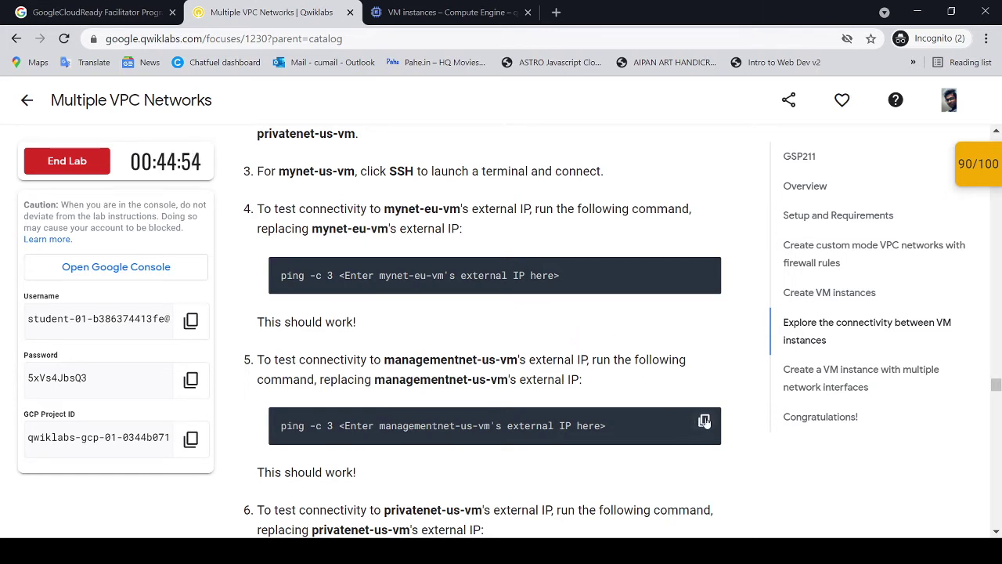
pyautogui.click(705, 423)
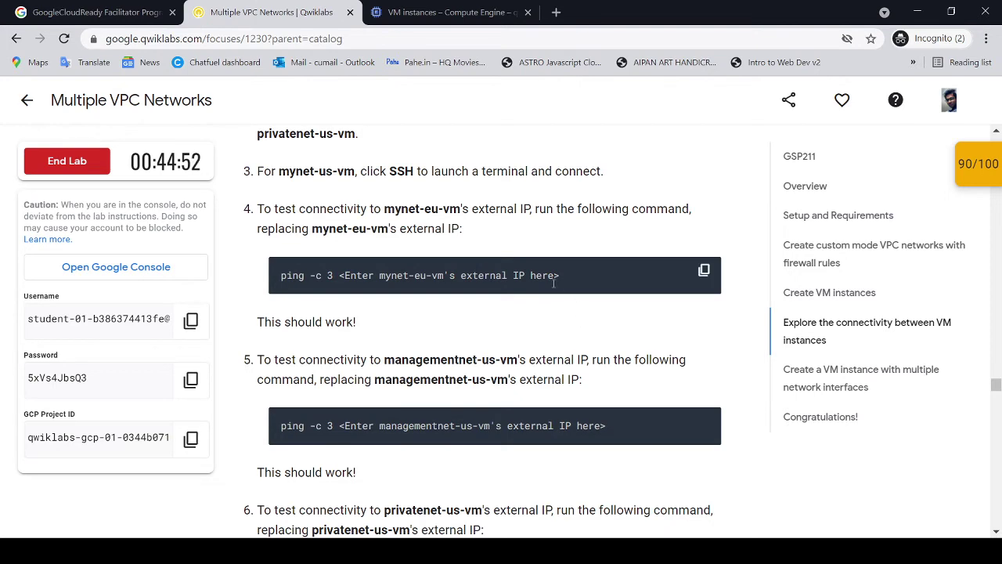
# Step: Check the instance names against the lab's ping steps and copy managementnet-us-vm's external IP address from the Cloud Console
pyautogui.click(411, 20)
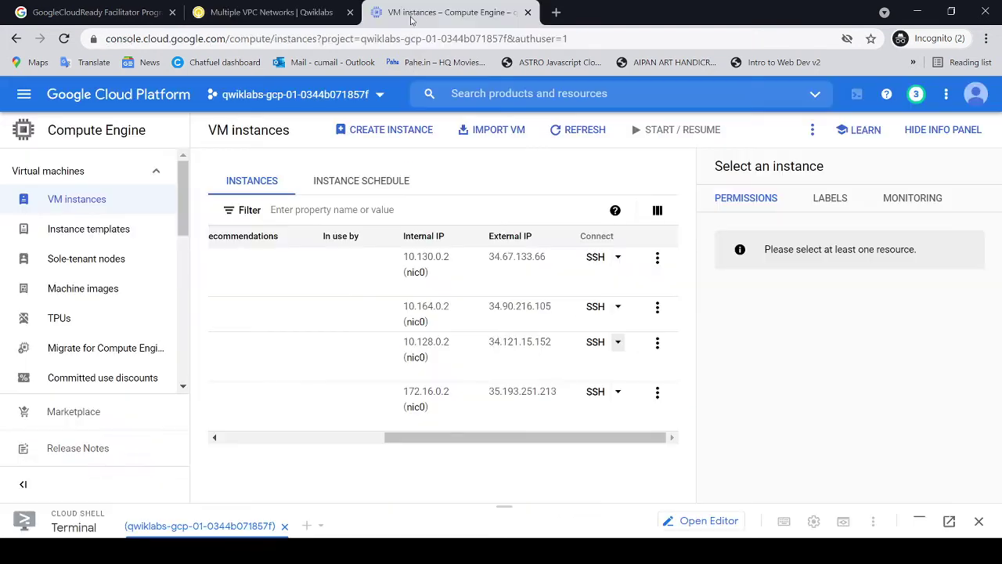
pyautogui.moveTo(426, 439); pyautogui.dragTo(305, 420)
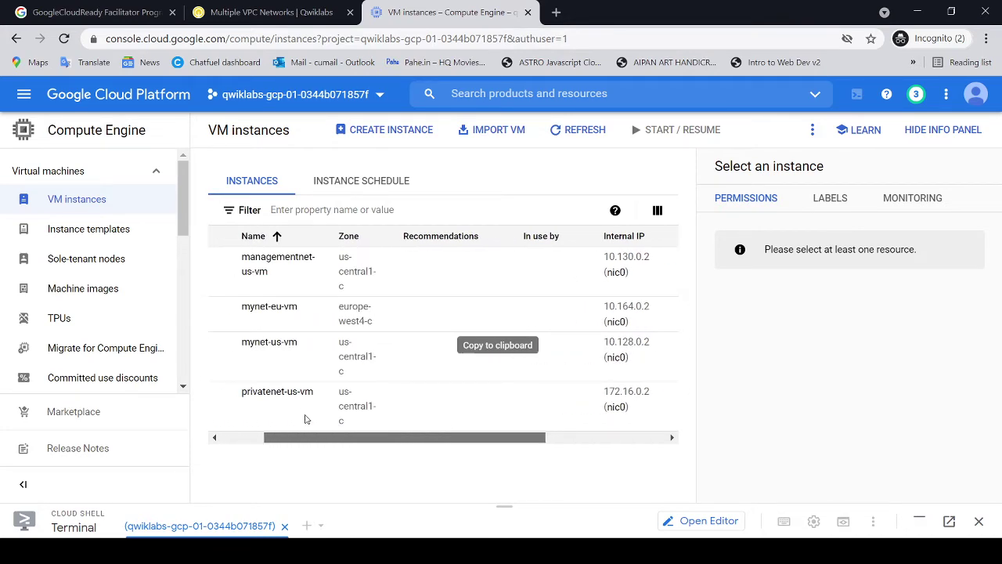
pyautogui.click(309, 16)
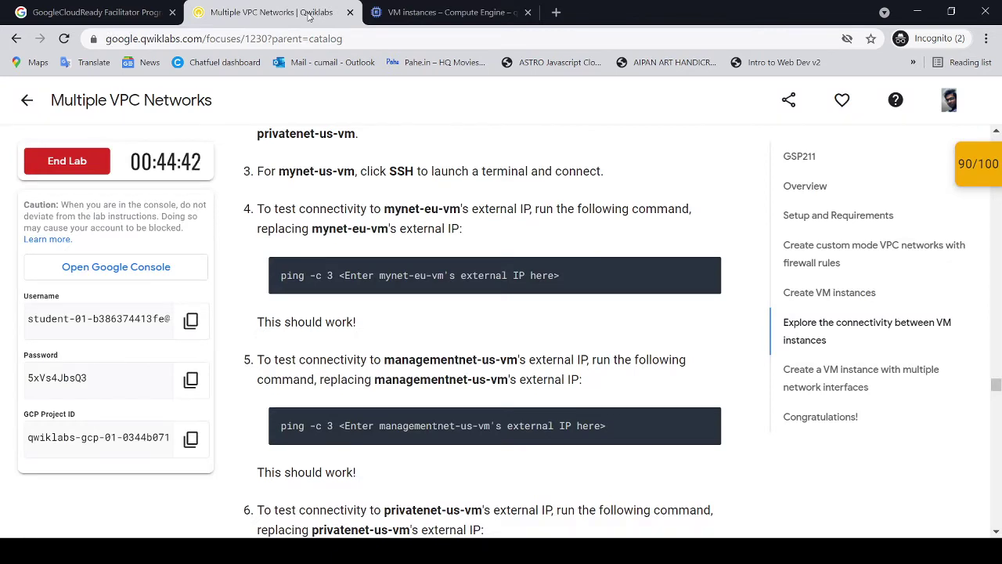
pyautogui.click(412, 22)
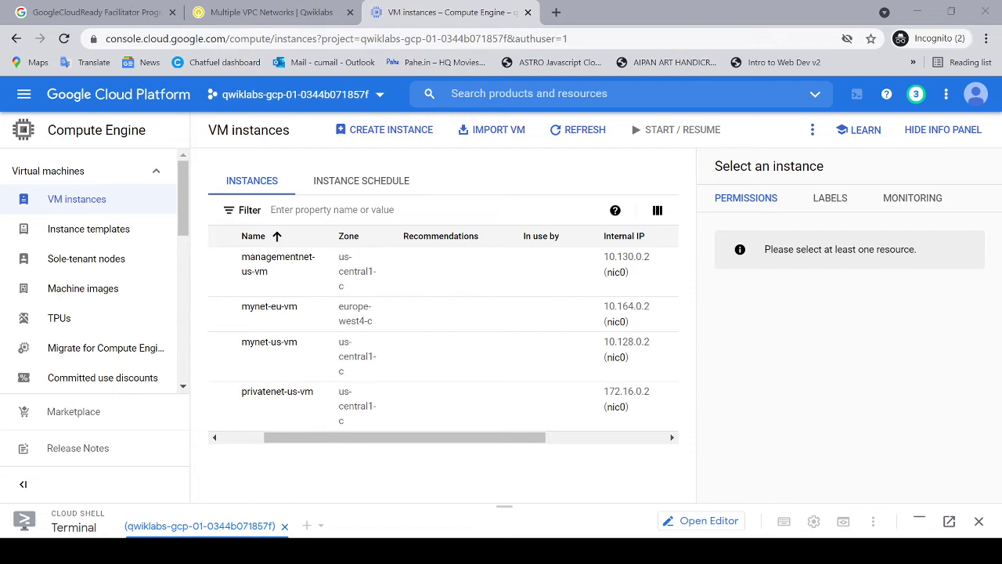
pyautogui.click(235, 12)
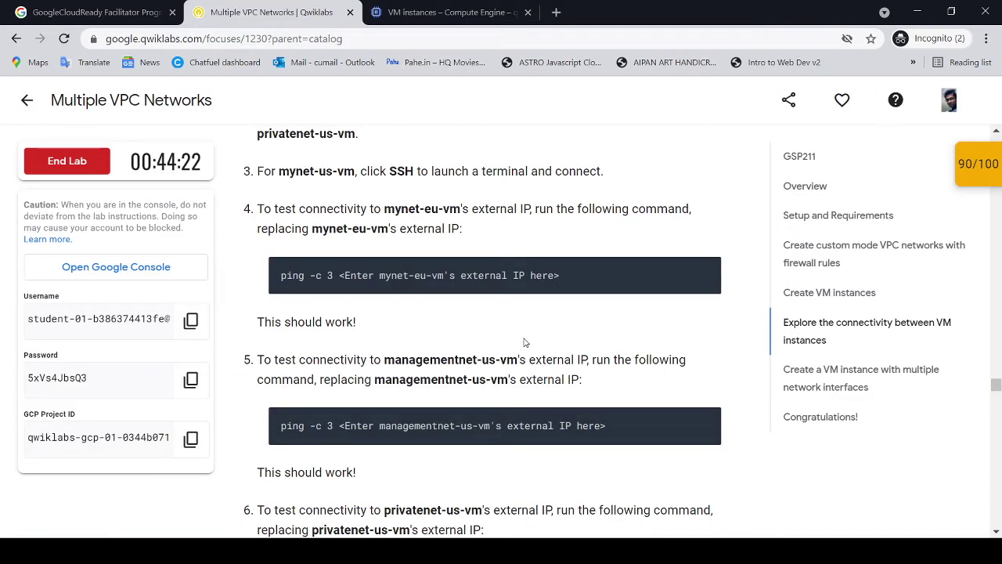
pyautogui.scroll(-1, 525, 342)
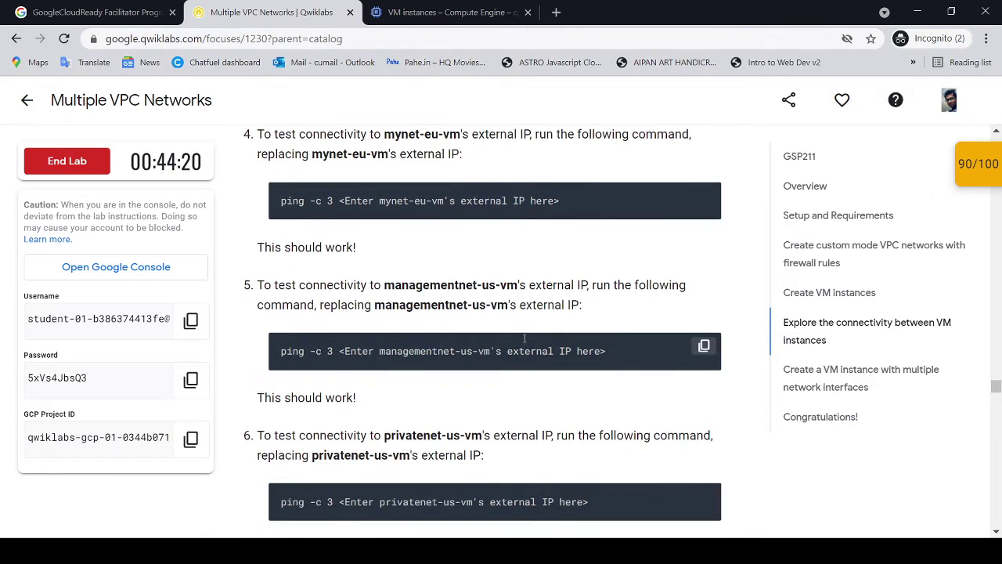
pyautogui.click(443, 17)
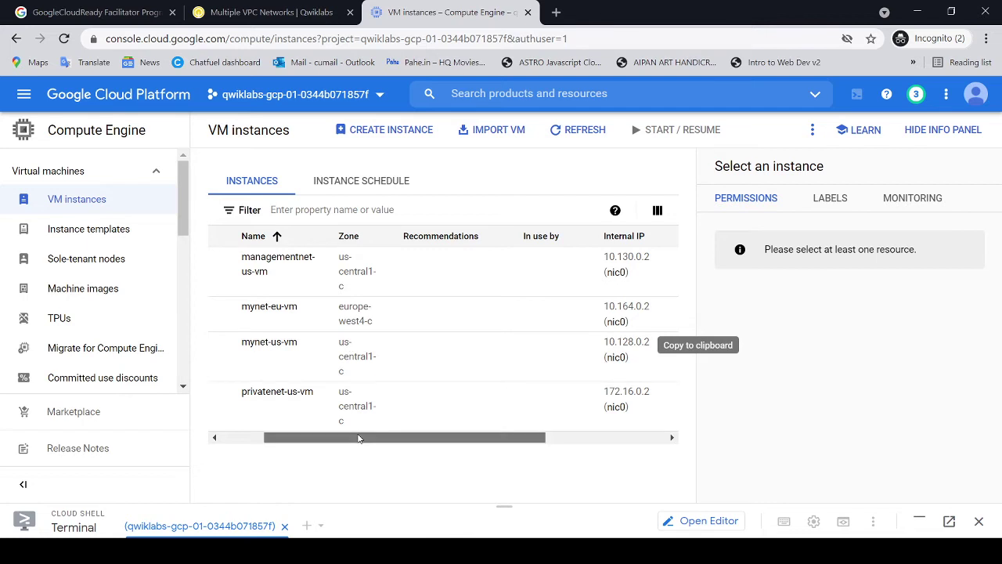
pyautogui.moveTo(372, 438); pyautogui.dragTo(489, 442)
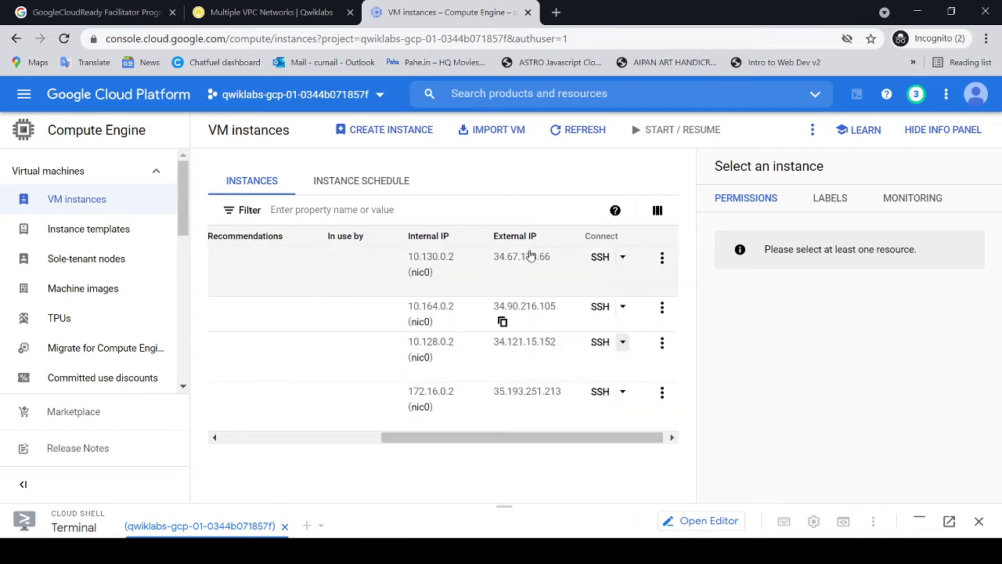
pyautogui.click(504, 272)
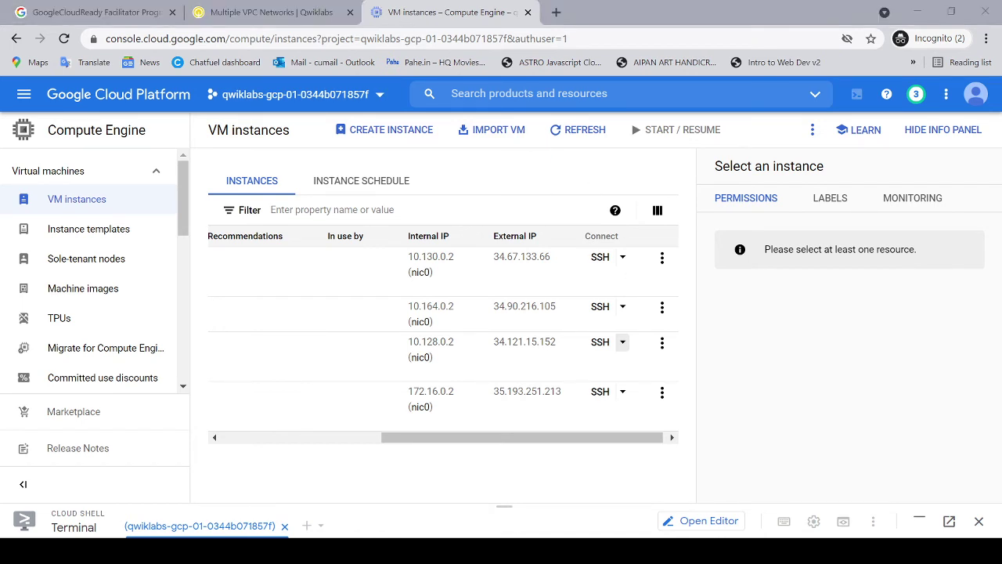
# Step: Copy the lab's ping command for testing connectivity to privatenet-us-vm's external IP
pyautogui.click(216, 17)
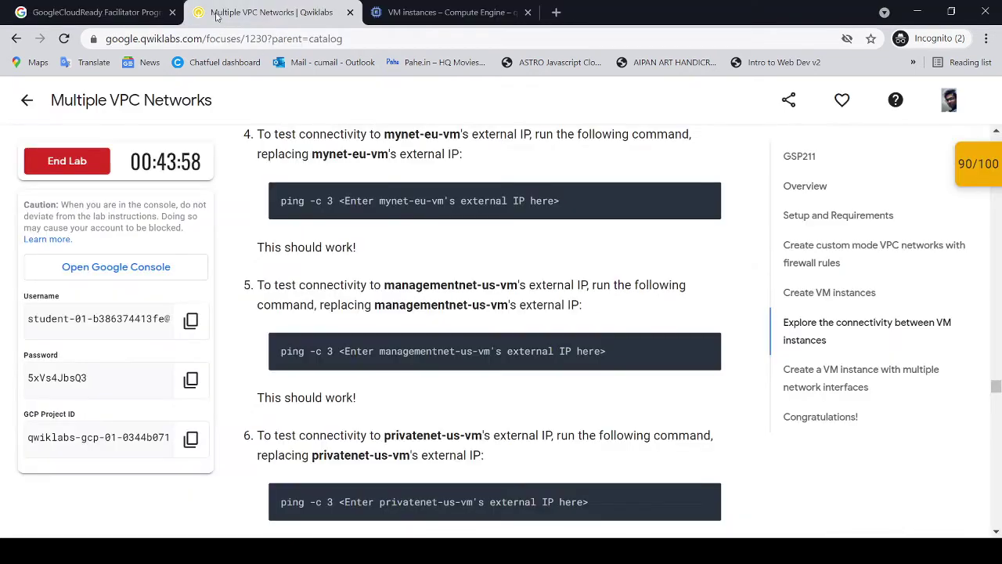
pyautogui.scroll(-5, 556, 324)
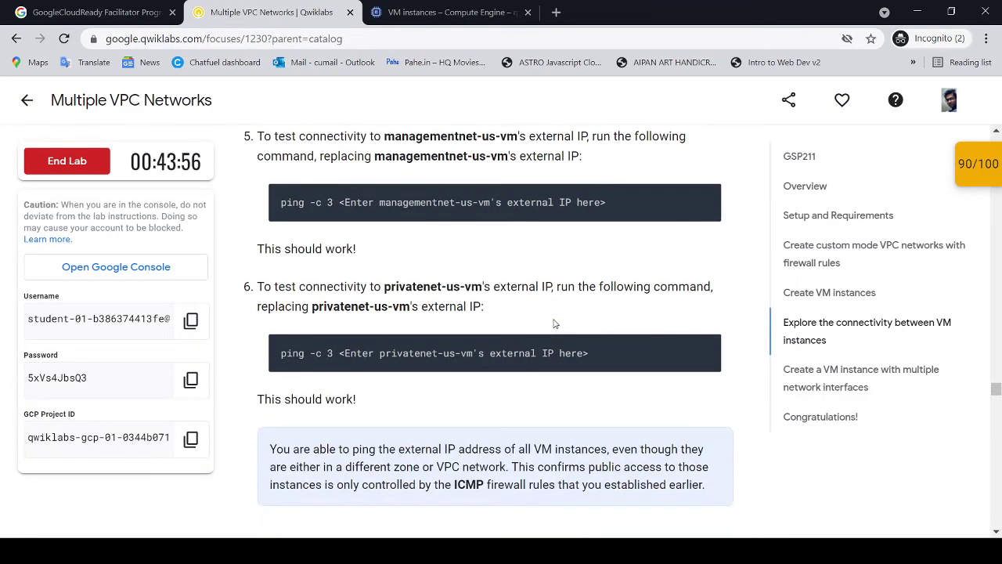
pyautogui.scroll(-1, 555, 325)
pyautogui.scroll(3, 557, 329)
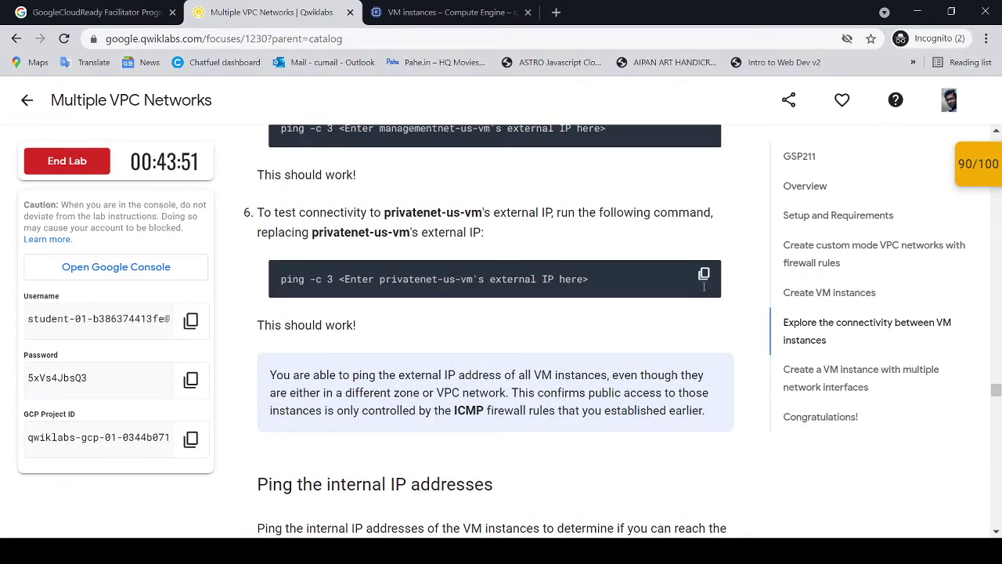
pyautogui.click(705, 274)
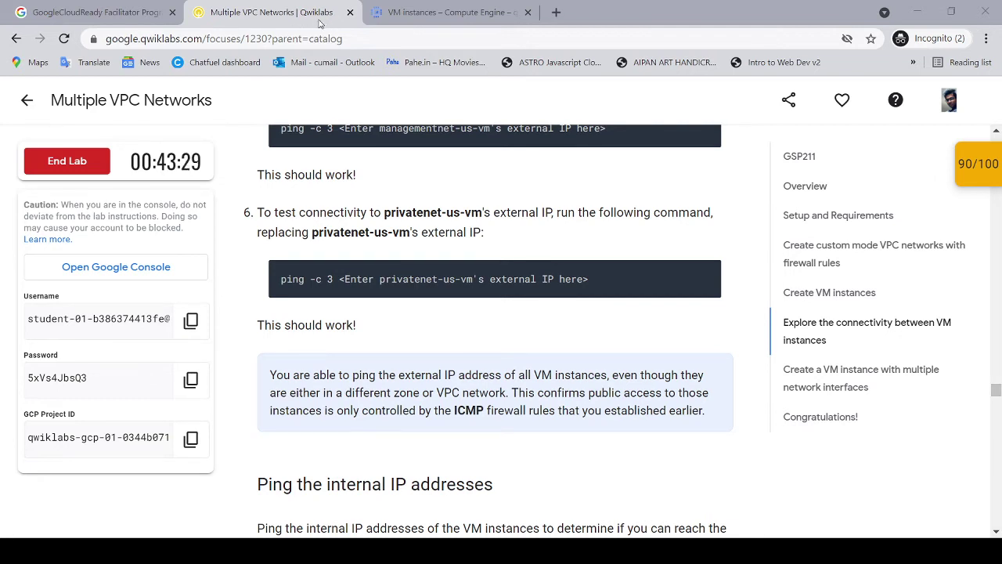
# Step: Locate privatenet-us-vm in the Cloud Console's VM instances list and copy its external IP address
pyautogui.click(223, 14)
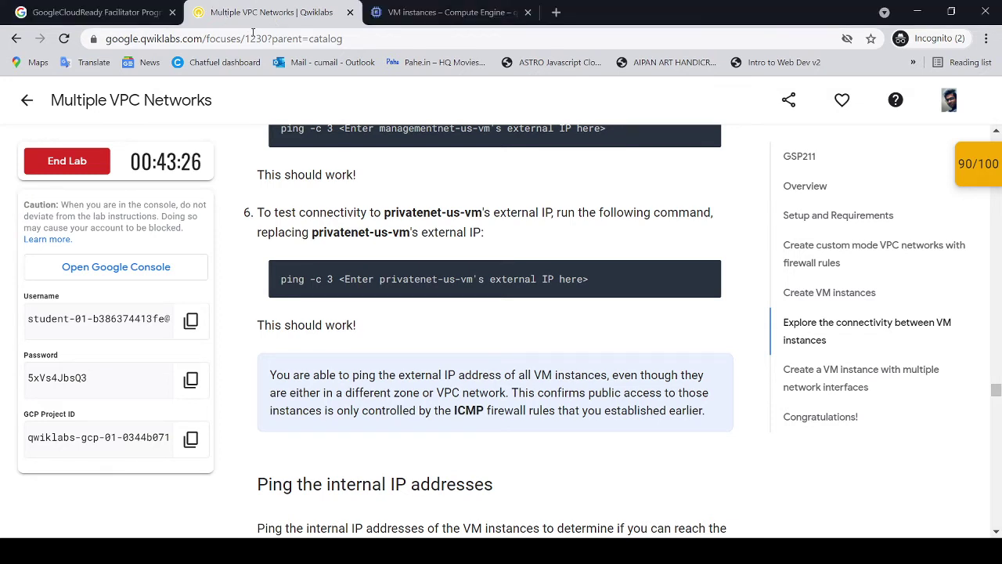
pyautogui.click(452, 13)
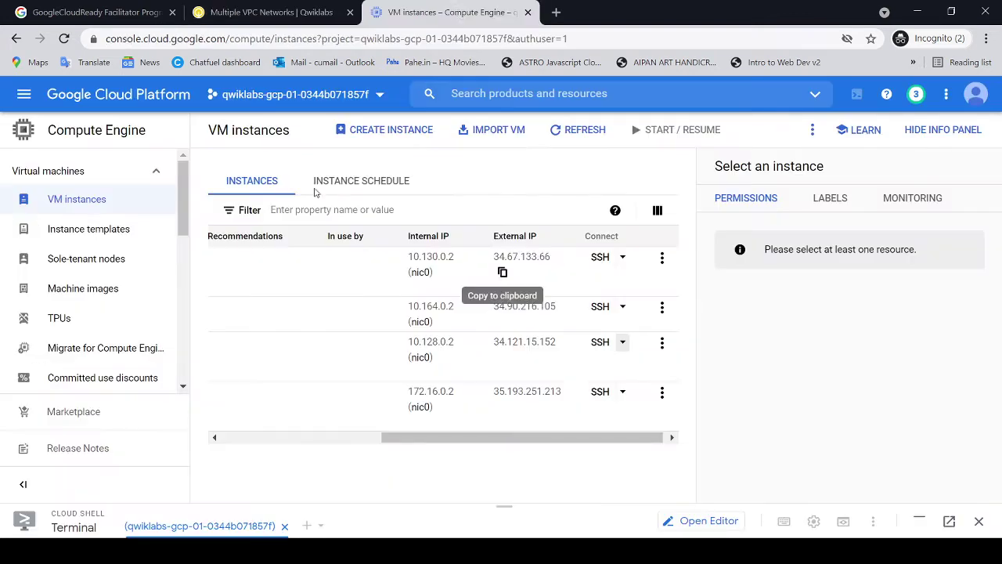
pyautogui.hscroll(-5, 351, 438)
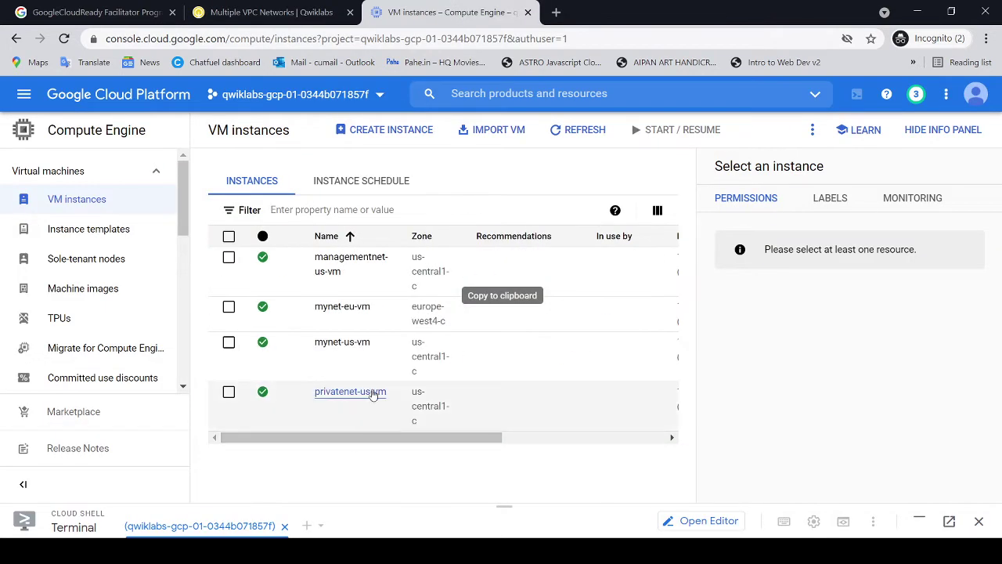
pyautogui.moveTo(386, 440); pyautogui.dragTo(619, 447)
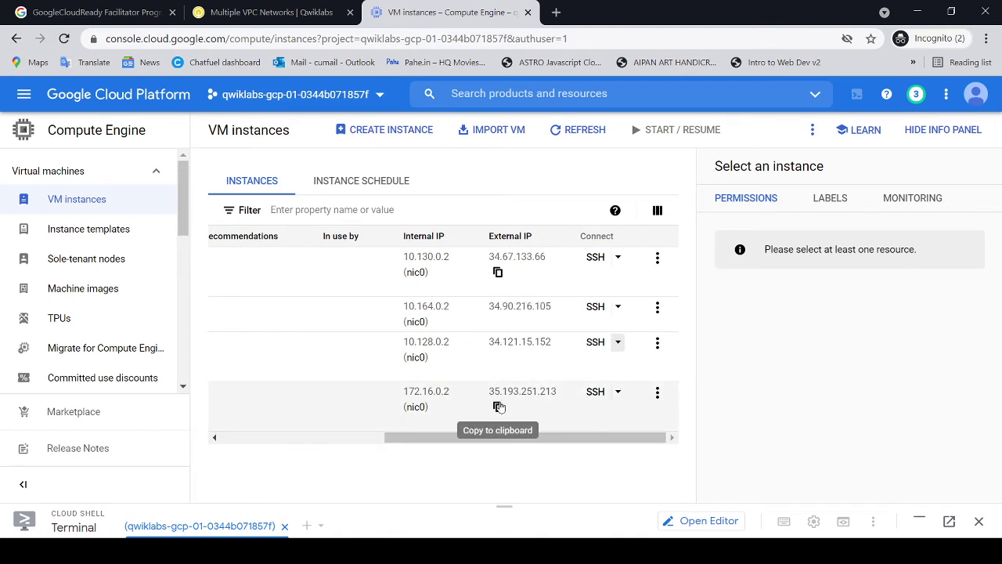
pyautogui.click(497, 407)
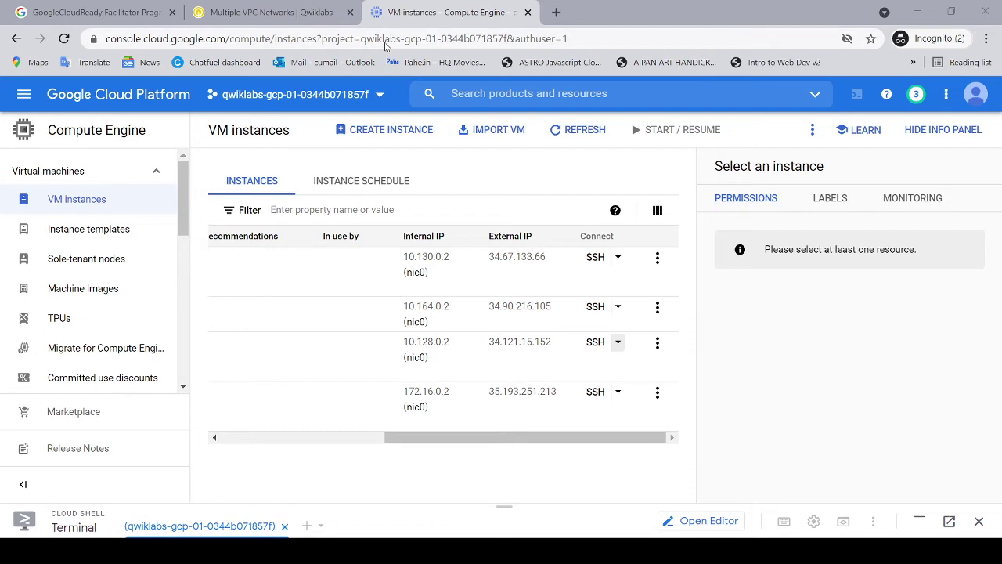
# Step: Read the lab's instructions for pinging the internal IP addresses, including which instances' addresses to note and where to run the commands
pyautogui.click(235, 12)
pyautogui.scroll(-4, 588, 335)
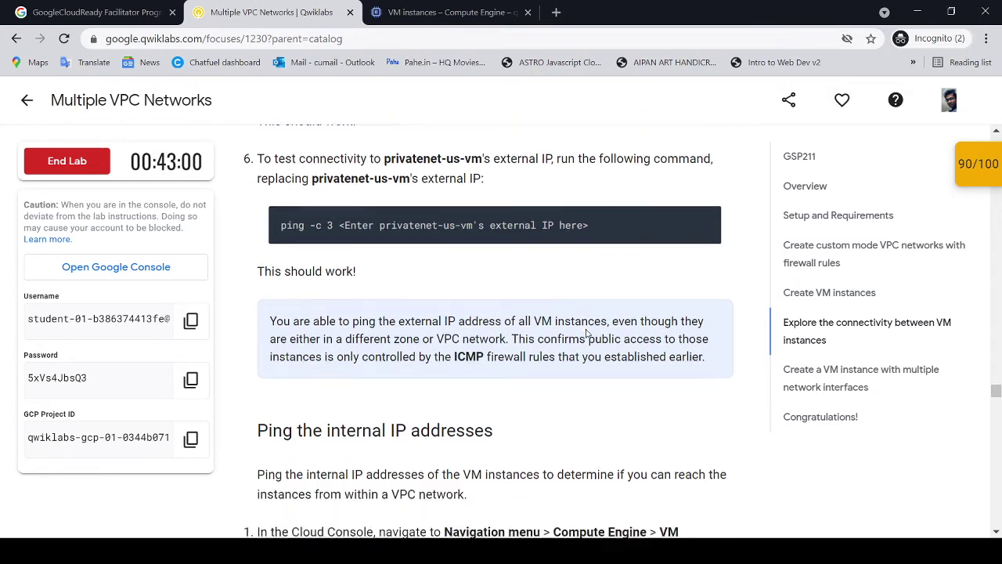
pyautogui.scroll(-1, 587, 335)
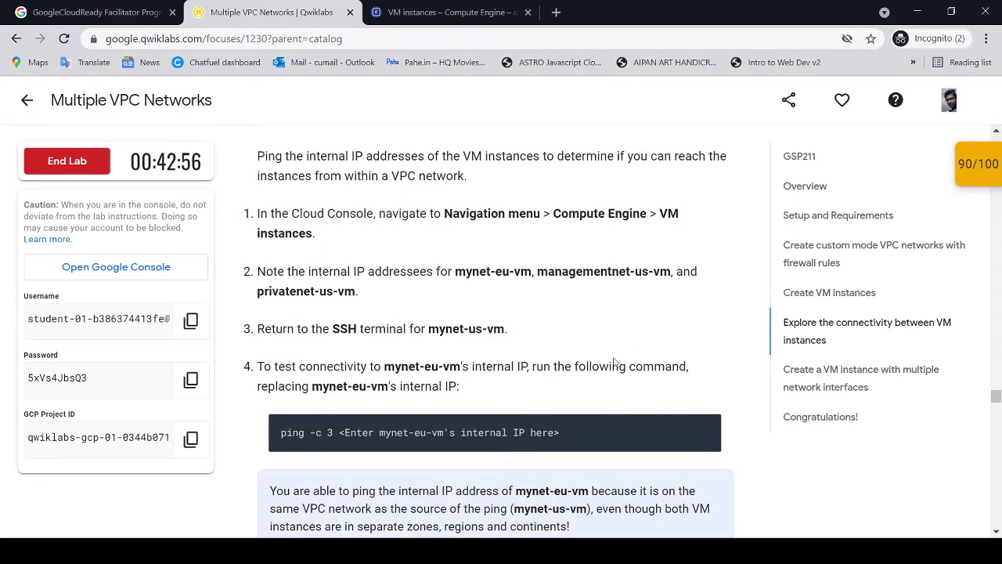
pyautogui.scroll(1, 614, 362)
pyautogui.scroll(2, 615, 362)
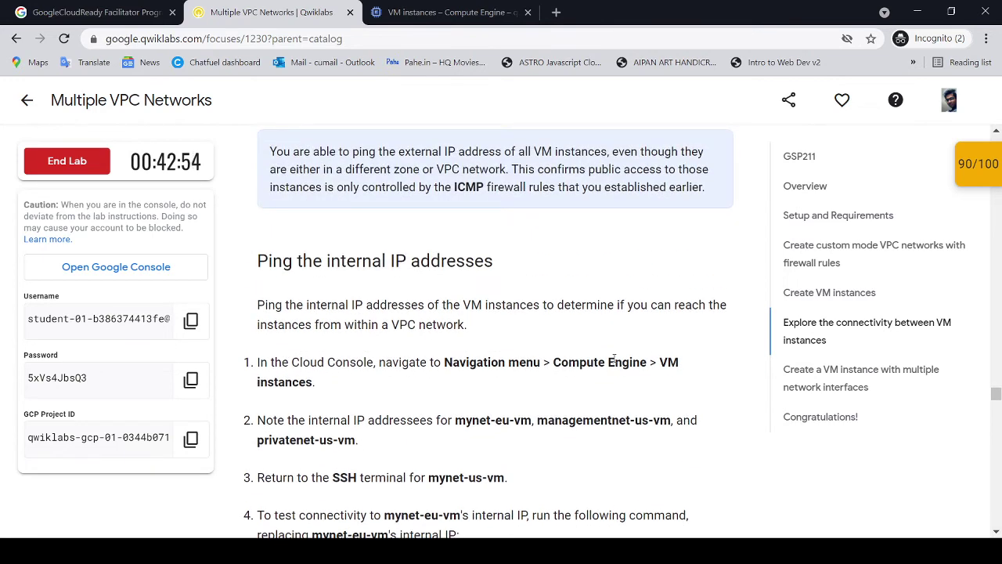
pyautogui.scroll(-1, 614, 361)
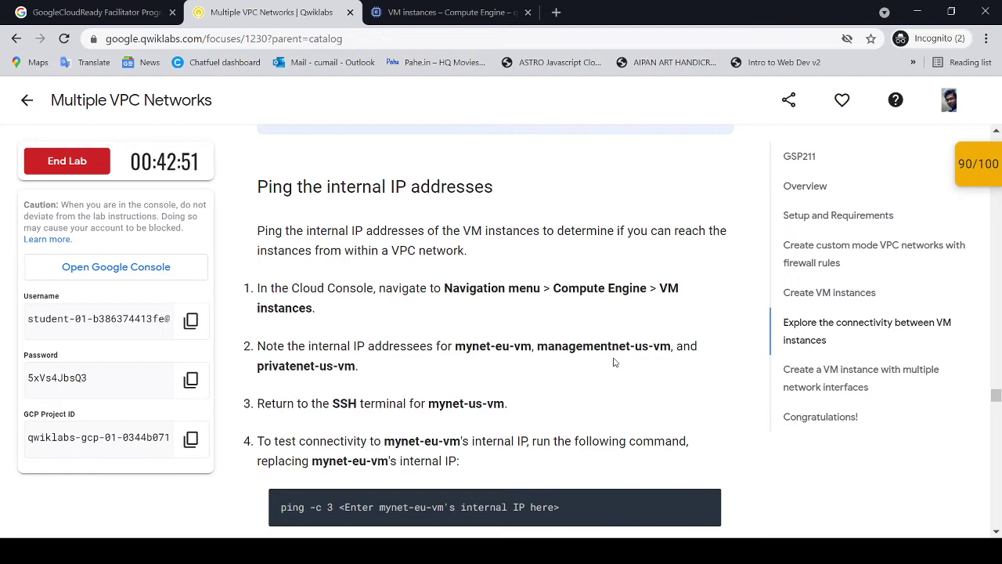
pyautogui.scroll(-1, 614, 361)
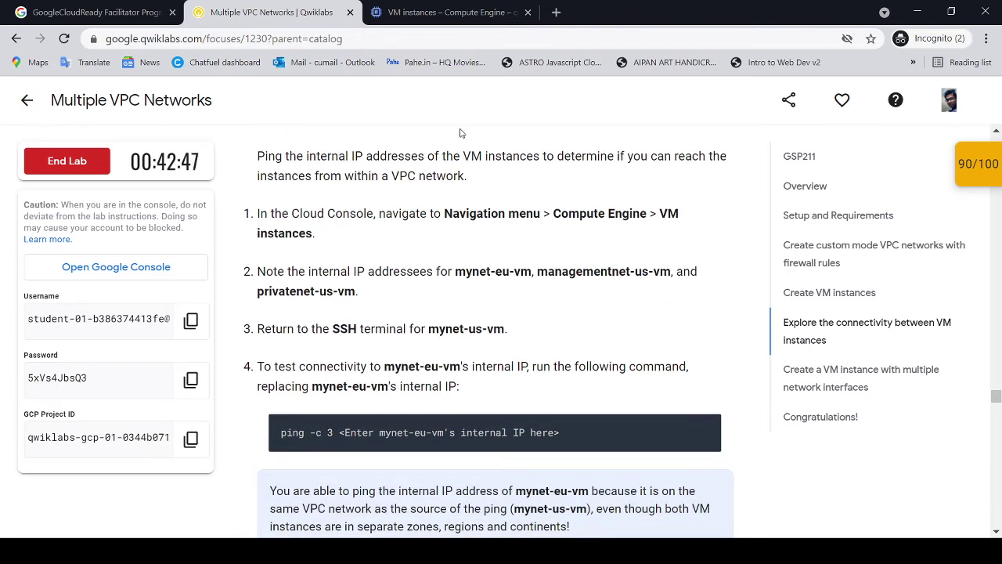
pyautogui.scroll(-1, 488, 330)
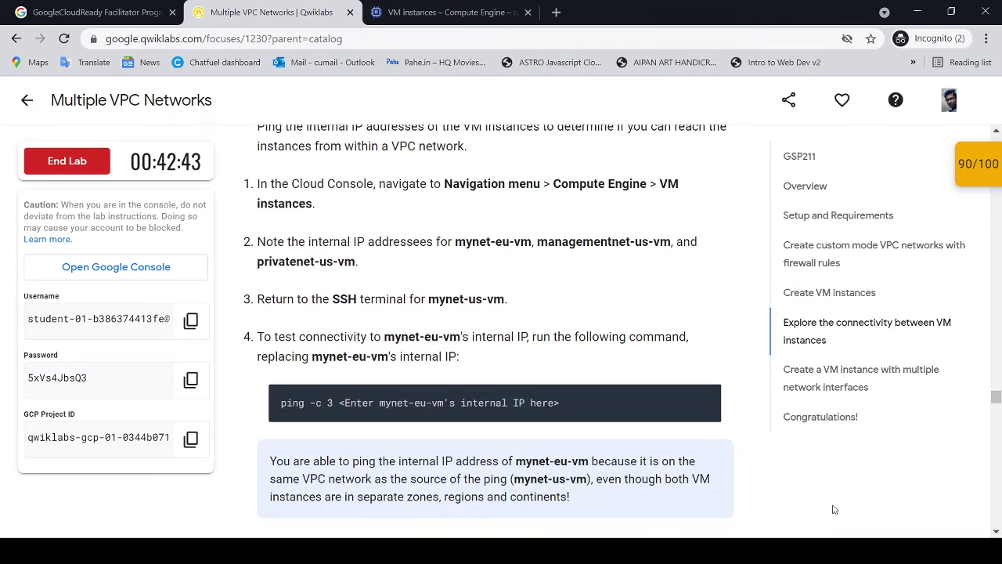
# Step: Locate mynet-us-vm in the Cloud Console's VM instances list and open an SSH session to it
pyautogui.click(438, 12)
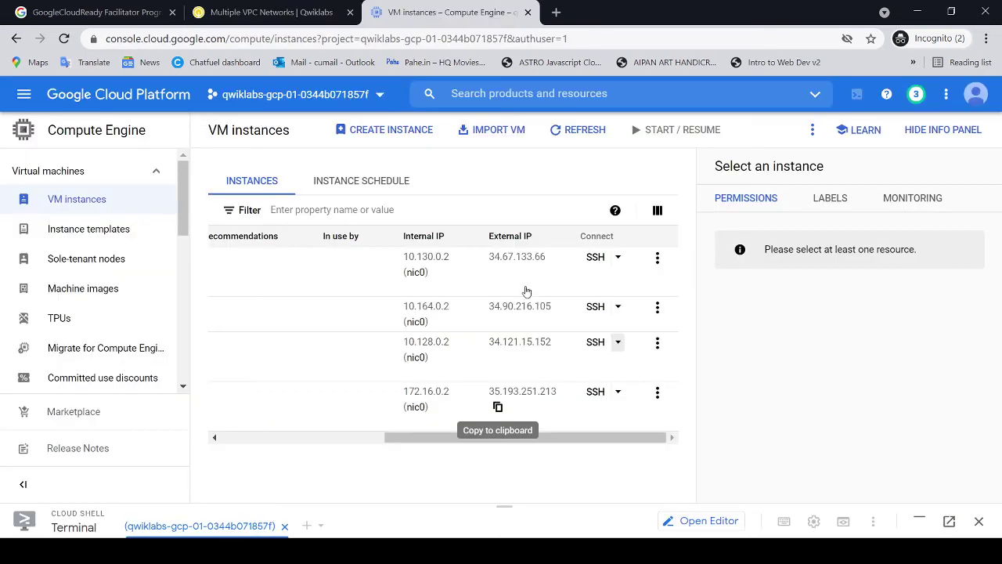
pyautogui.moveTo(450, 443); pyautogui.dragTo(286, 440)
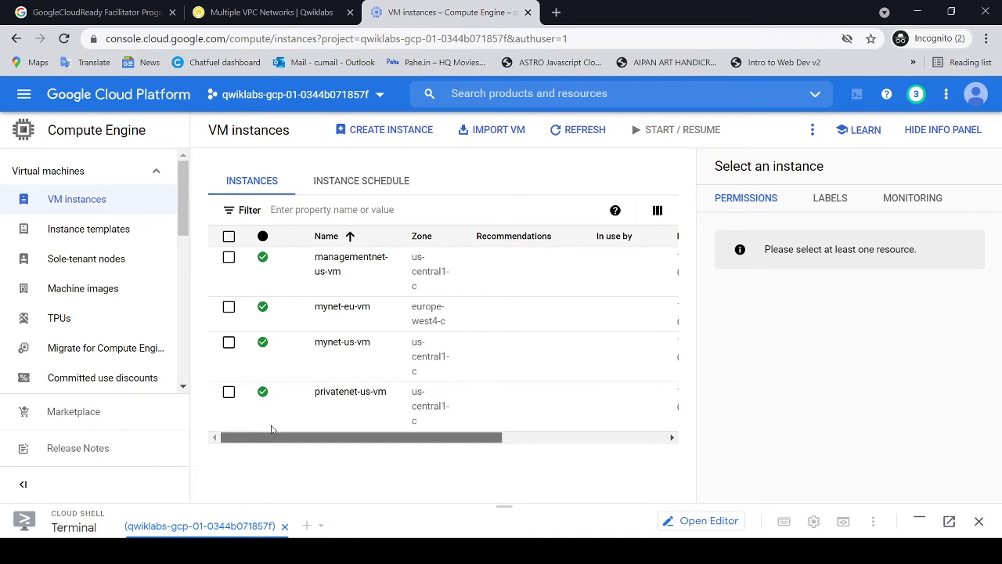
pyautogui.moveTo(274, 437); pyautogui.dragTo(510, 444)
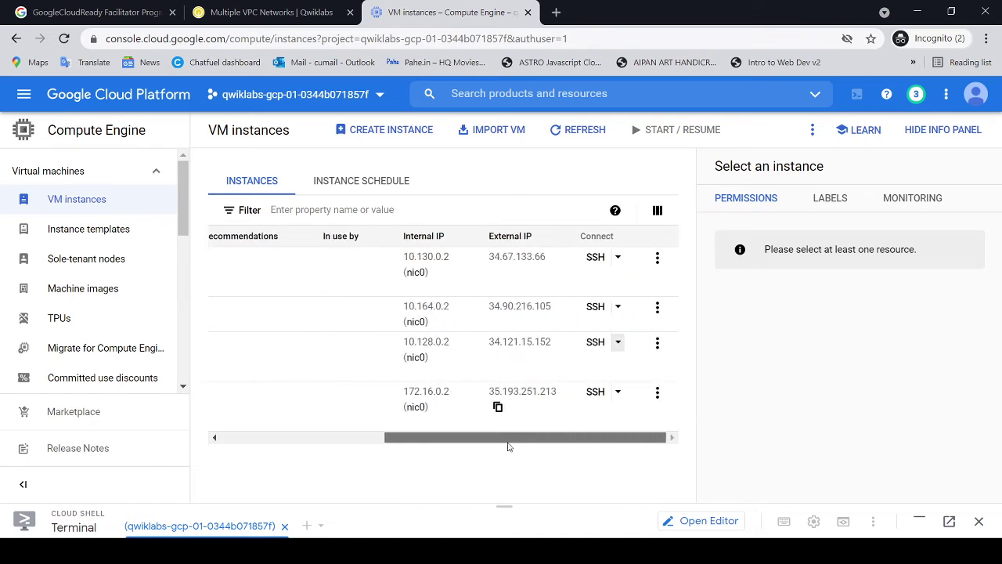
pyautogui.click(595, 342)
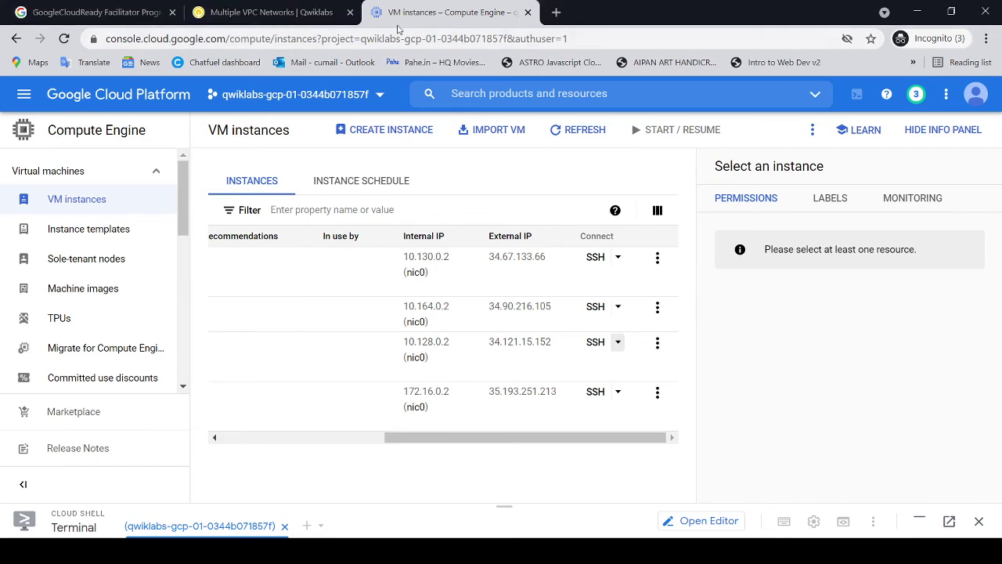
# Step: Return to the lab instructions and copy the ping command for testing connectivity to mynet-eu-vm's internal IP
pyautogui.click(293, 13)
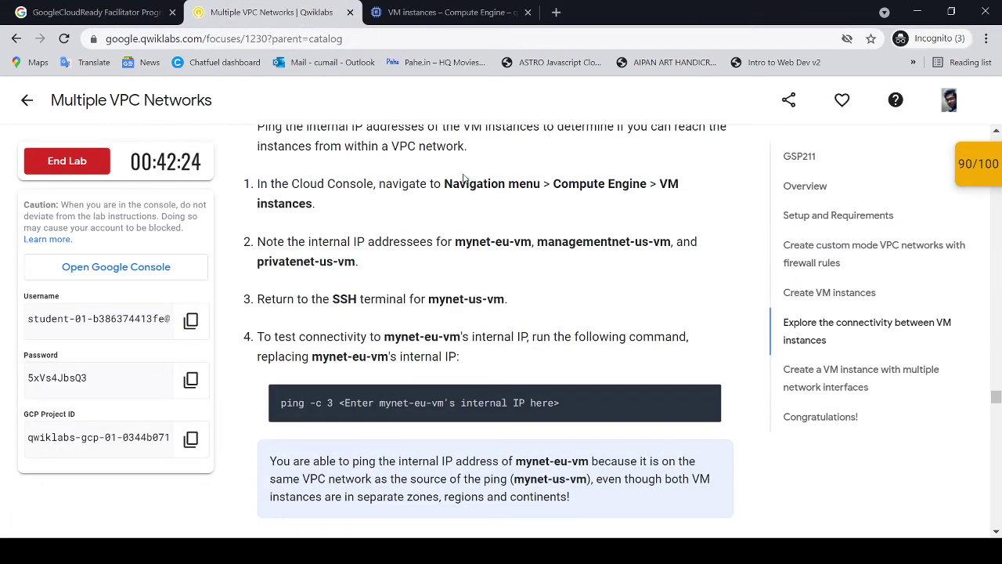
pyautogui.scroll(-5, 615, 349)
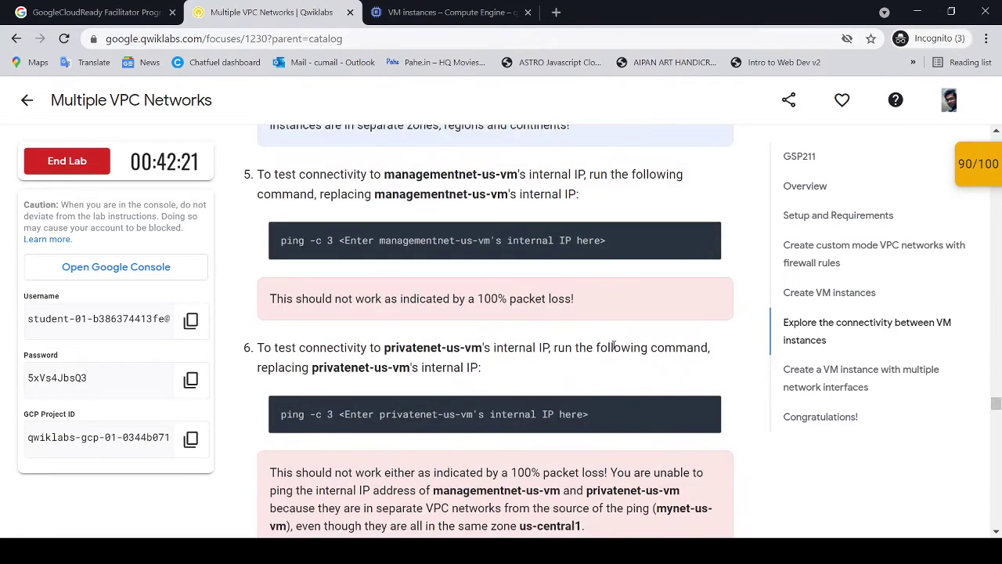
pyautogui.scroll(1, 615, 349)
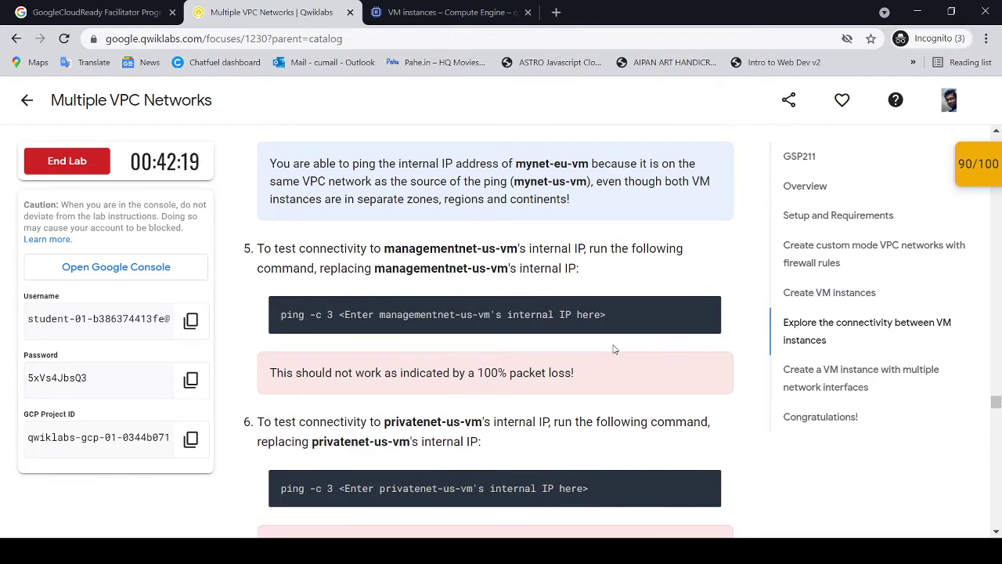
pyautogui.scroll(3, 615, 350)
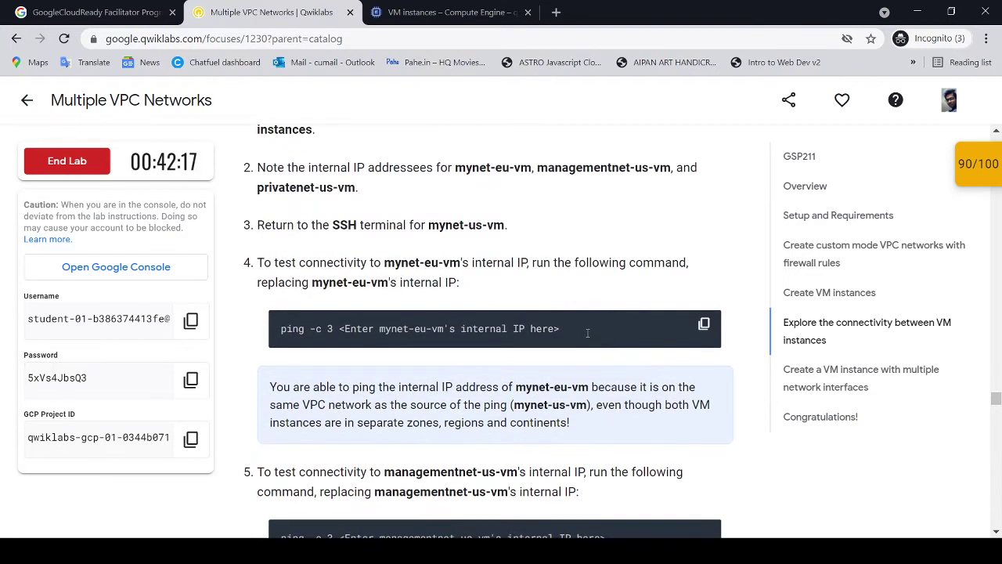
pyautogui.click(704, 326)
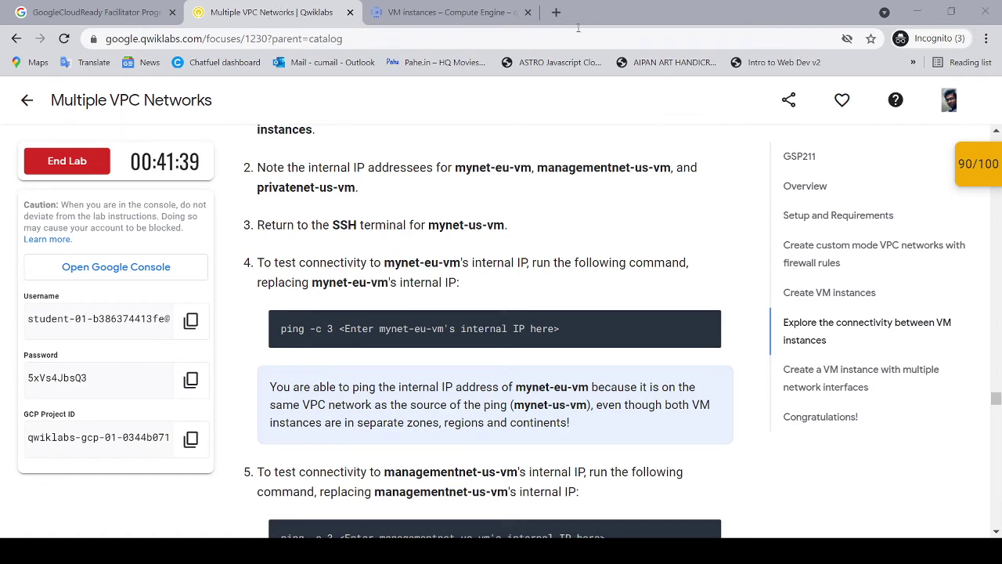
# Step: Copy mynet-eu-vm's internal IP address from the Cloud Console's VM instances list and deselect that instance
pyautogui.click(450, 13)
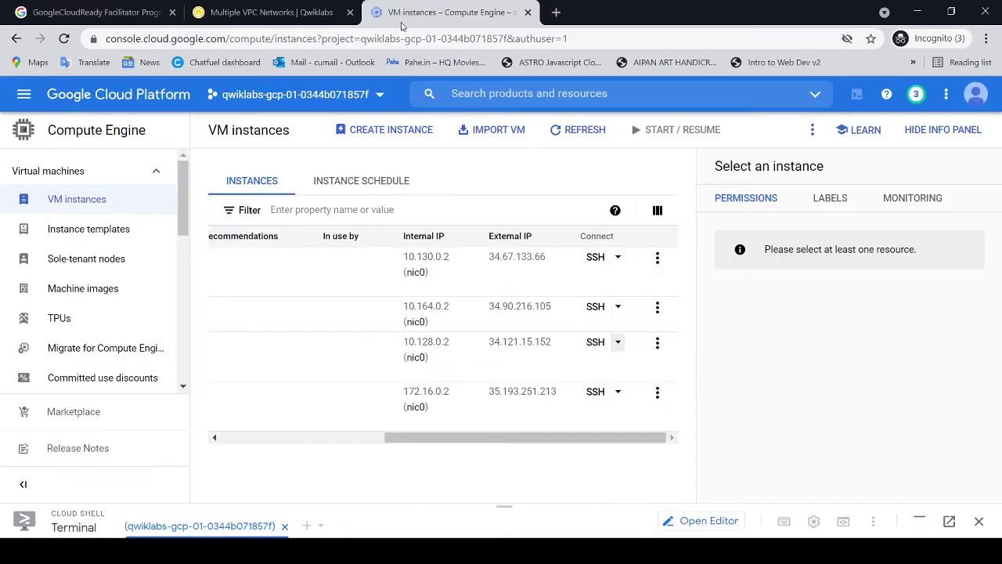
pyautogui.moveTo(450, 438); pyautogui.dragTo(335, 415)
pyautogui.hscroll(2, 368, 424)
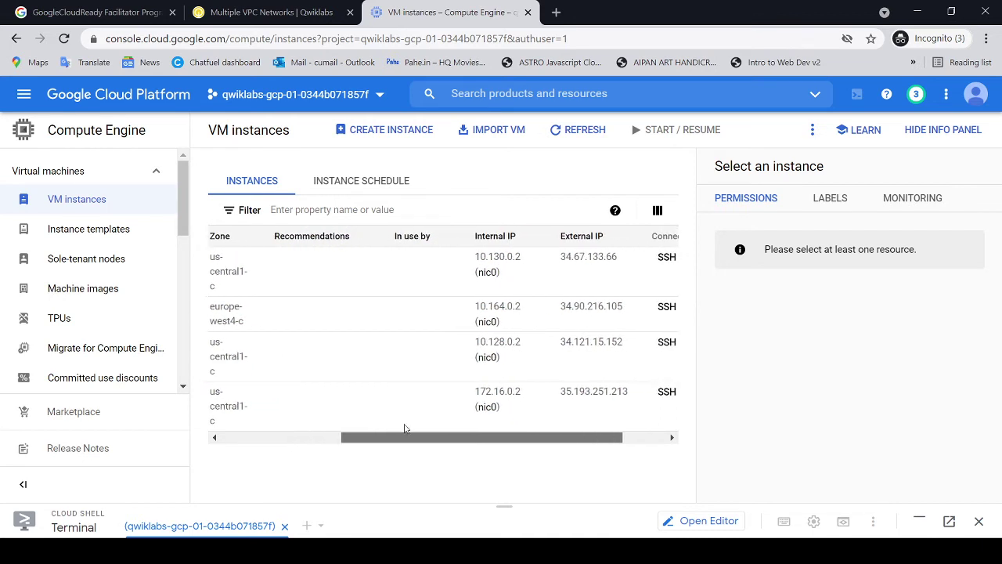
pyautogui.click(508, 322)
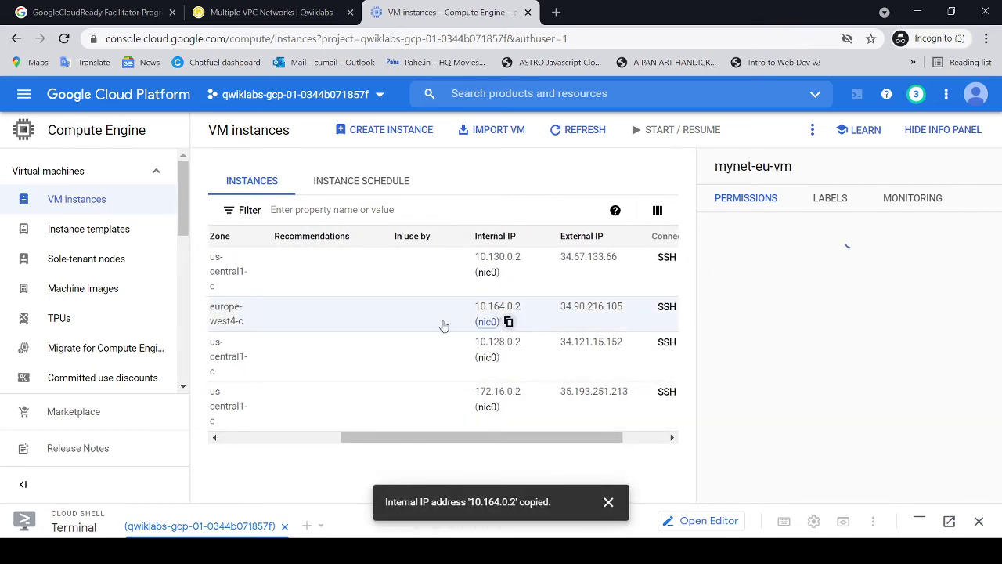
pyautogui.hscroll(-3, 312, 440)
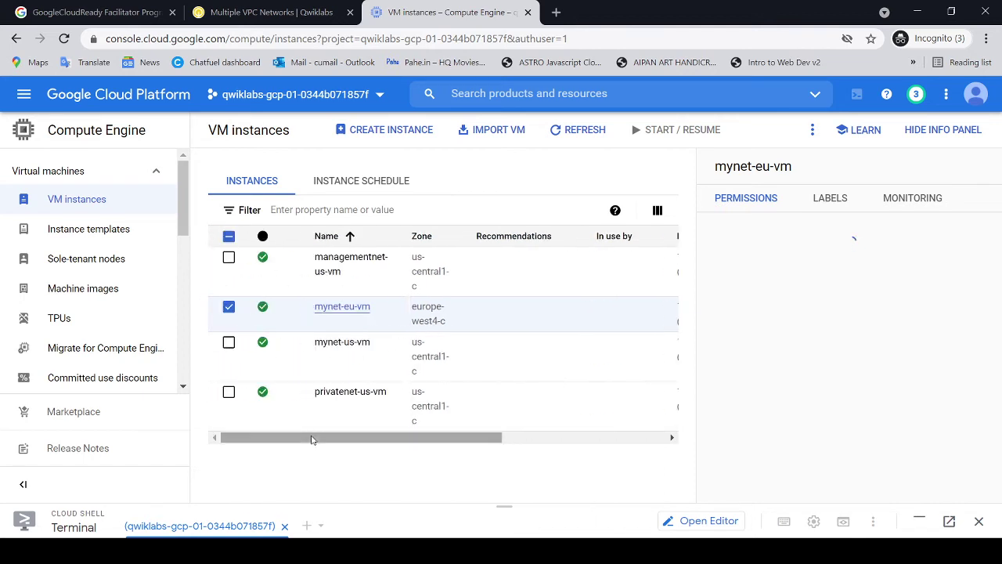
pyautogui.click(228, 308)
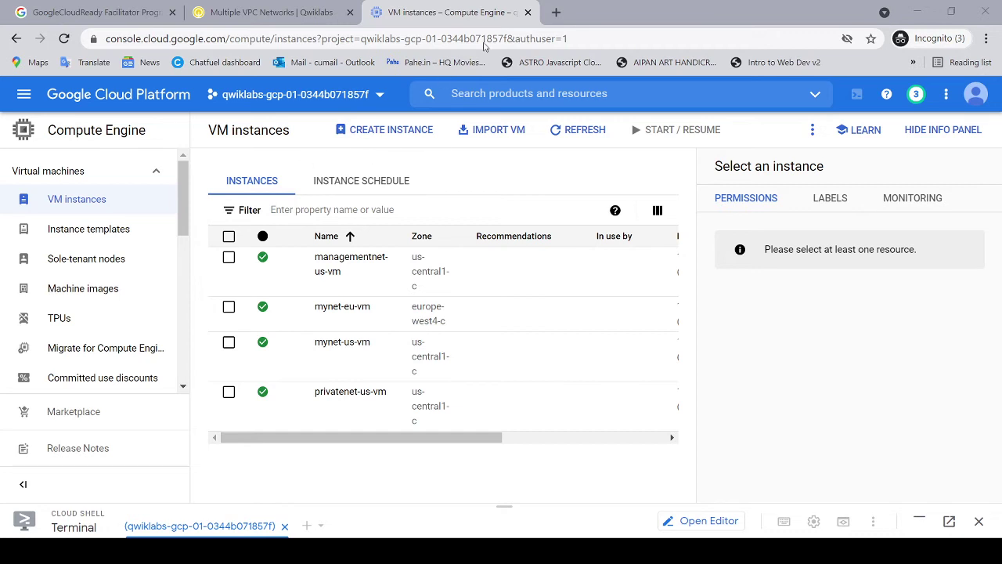
# Step: Bring up the lab's ping command for testing connectivity to managementnet-us-vm's internal IP
pyautogui.click(589, 13)
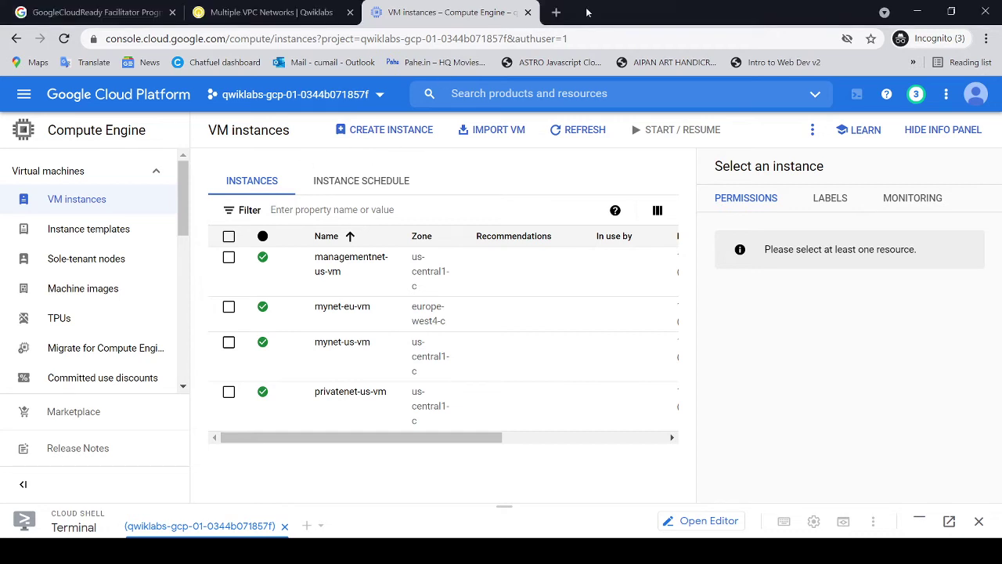
pyautogui.click(261, 14)
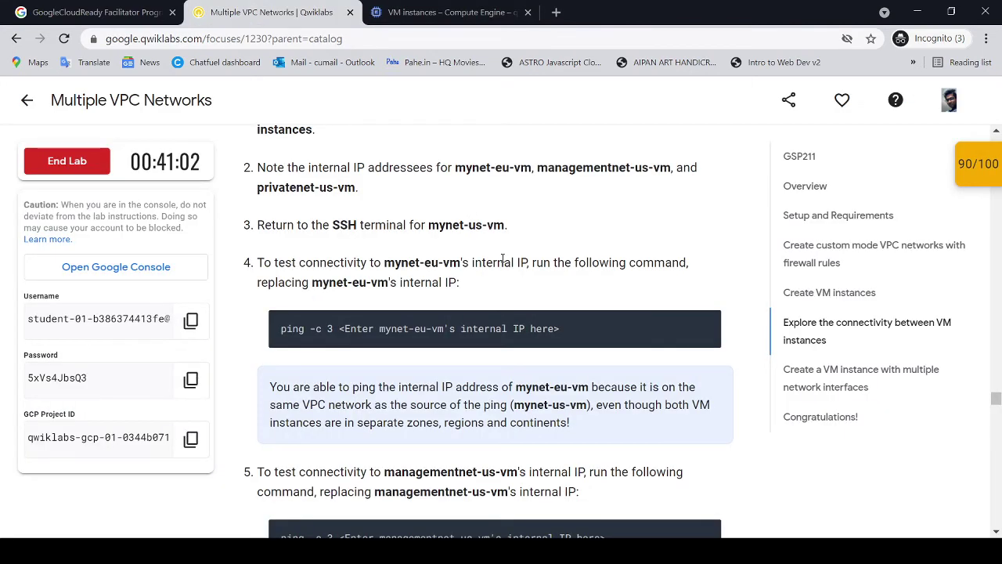
pyautogui.scroll(-3, 503, 258)
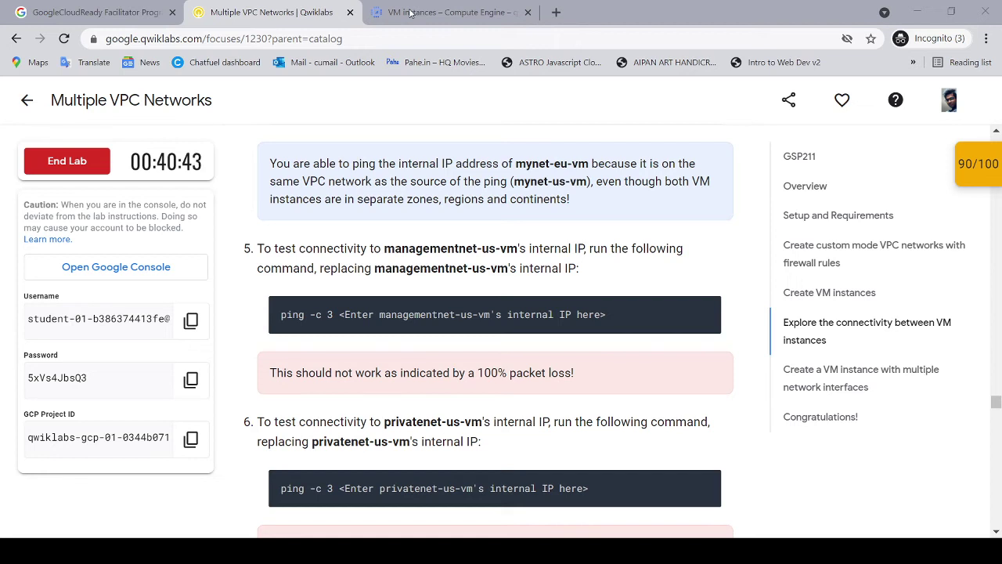
# Step: Copy managementnet-us-vm's internal IP address from the Cloud Console's VM instances list
pyautogui.click(606, 14)
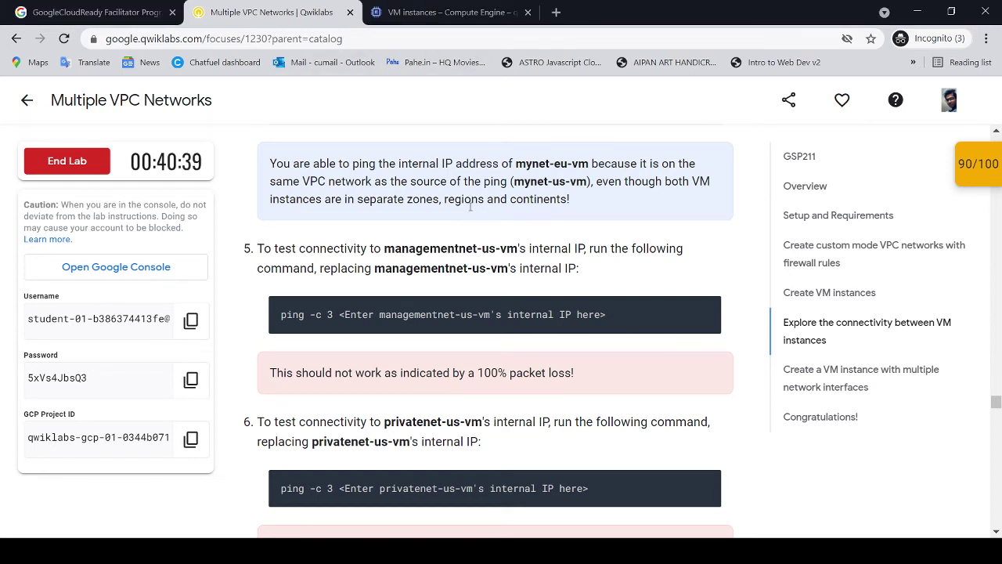
pyautogui.click(433, 12)
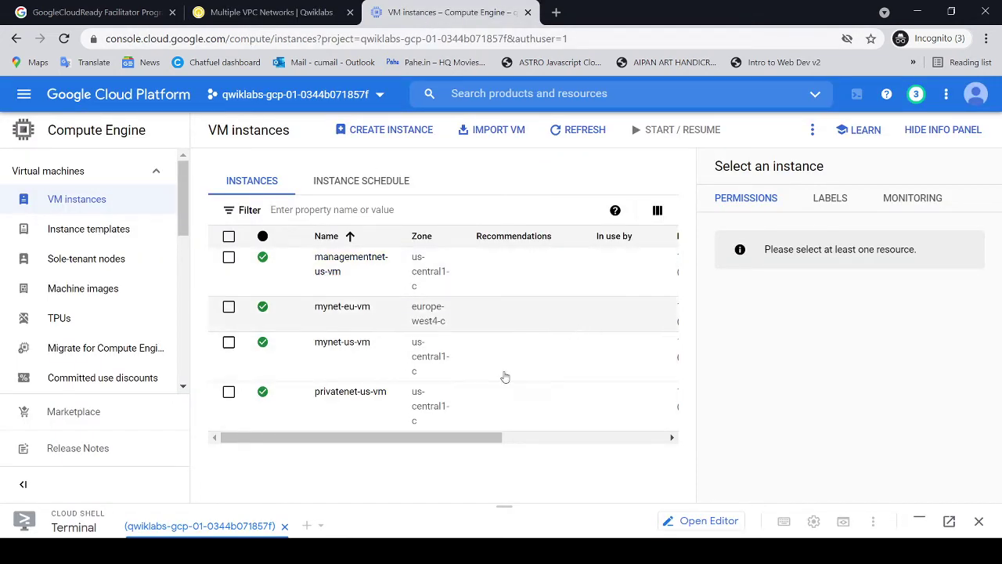
pyautogui.moveTo(480, 436); pyautogui.dragTo(622, 456)
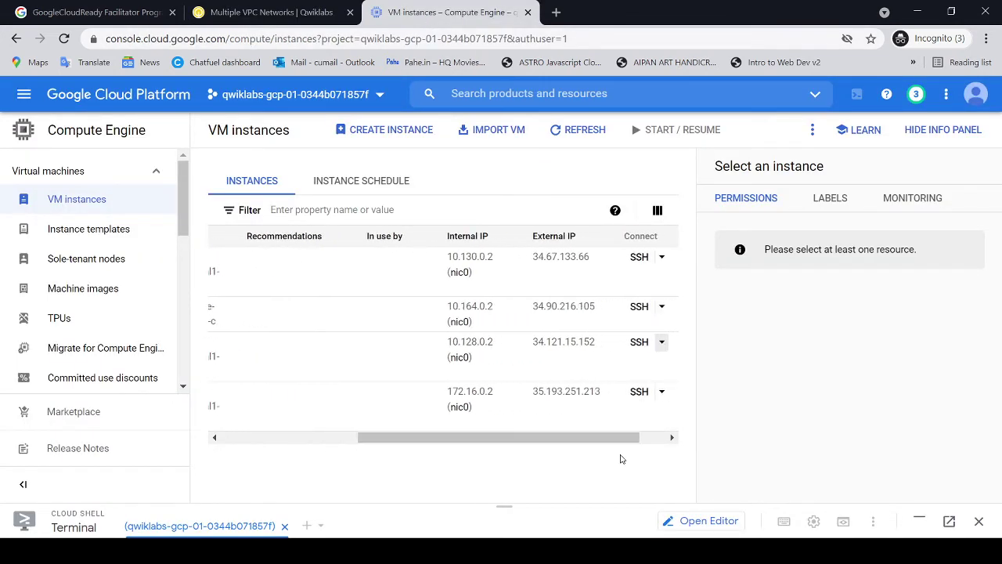
pyautogui.click(480, 271)
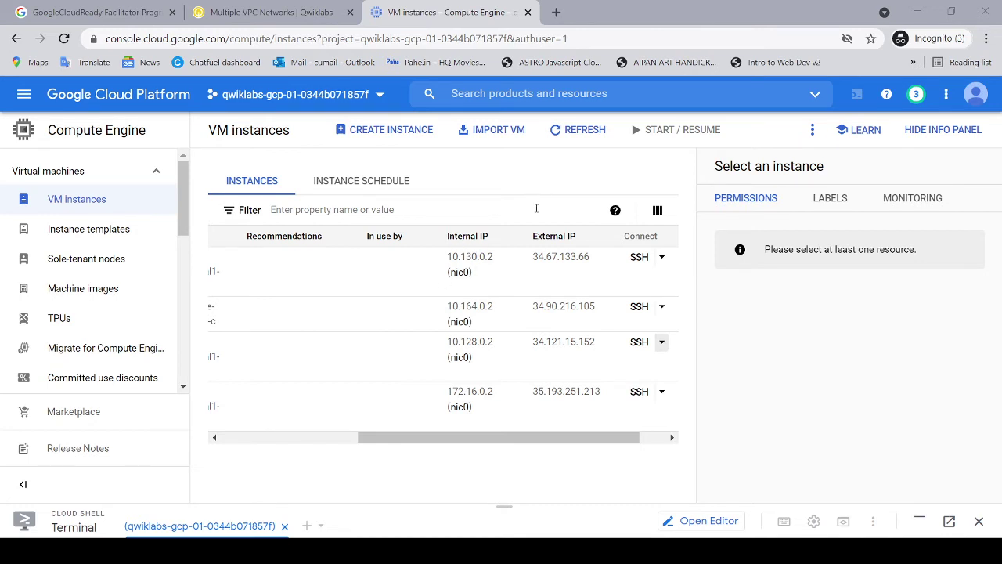
# Step: Return to the lab instructions and copy the ping command for testing connectivity to privatenet-us-vm's internal IP
pyautogui.click(595, 19)
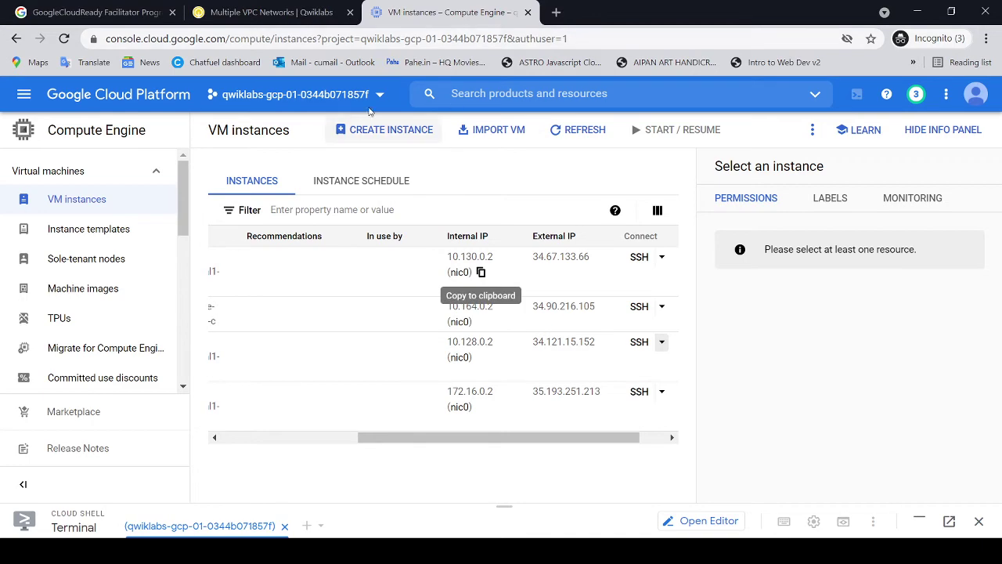
pyautogui.click(304, 14)
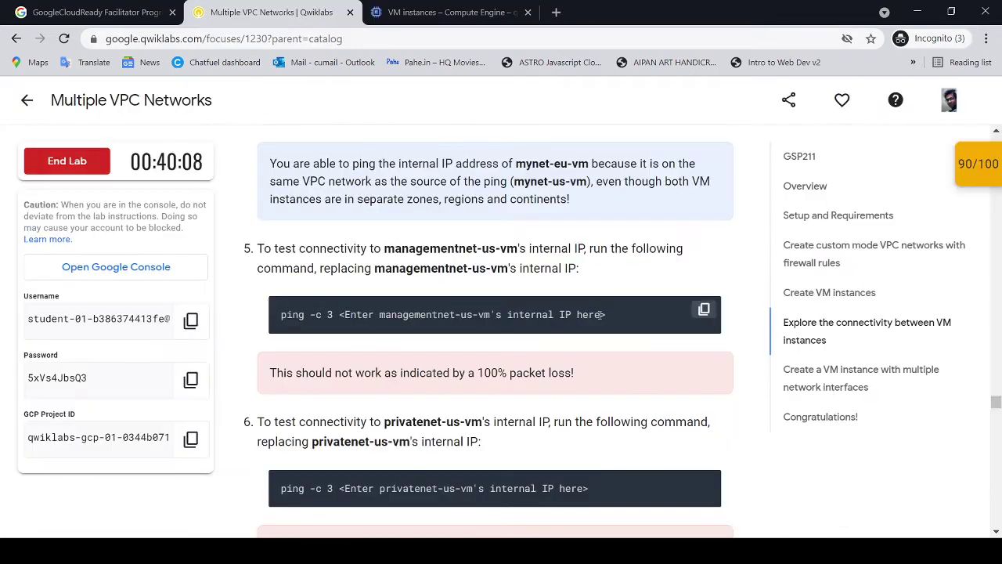
pyautogui.scroll(-2, 603, 319)
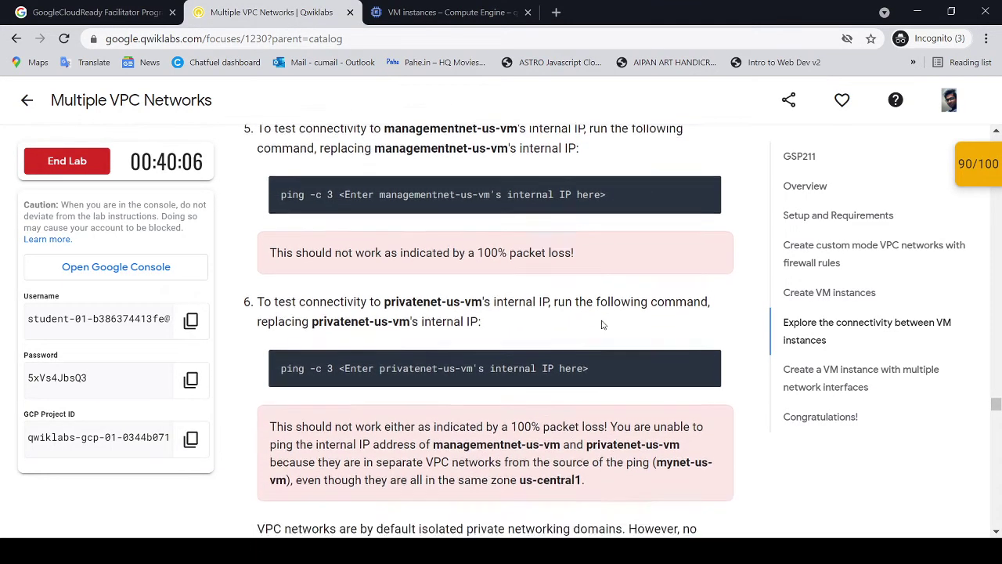
pyautogui.scroll(-1, 602, 323)
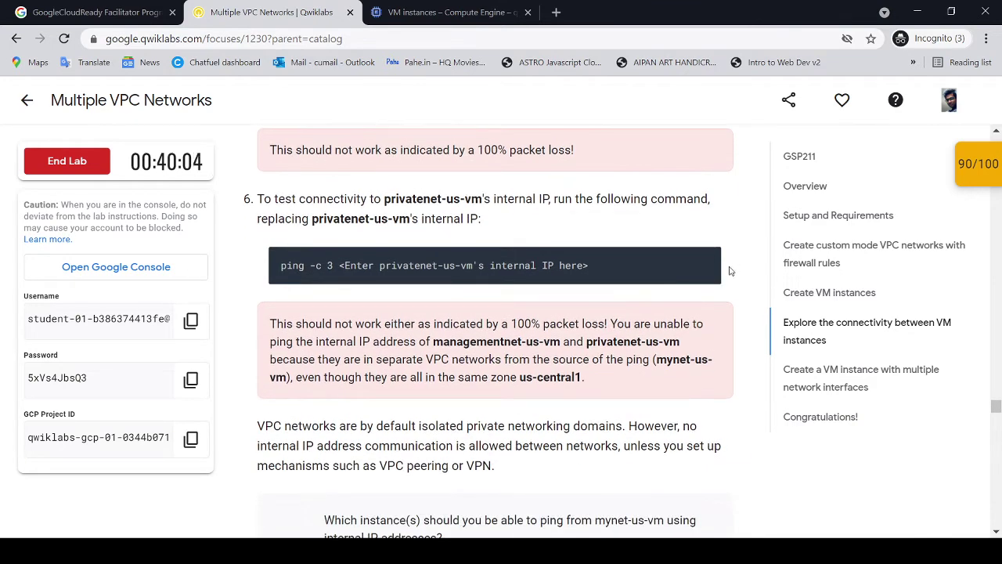
pyautogui.click(704, 264)
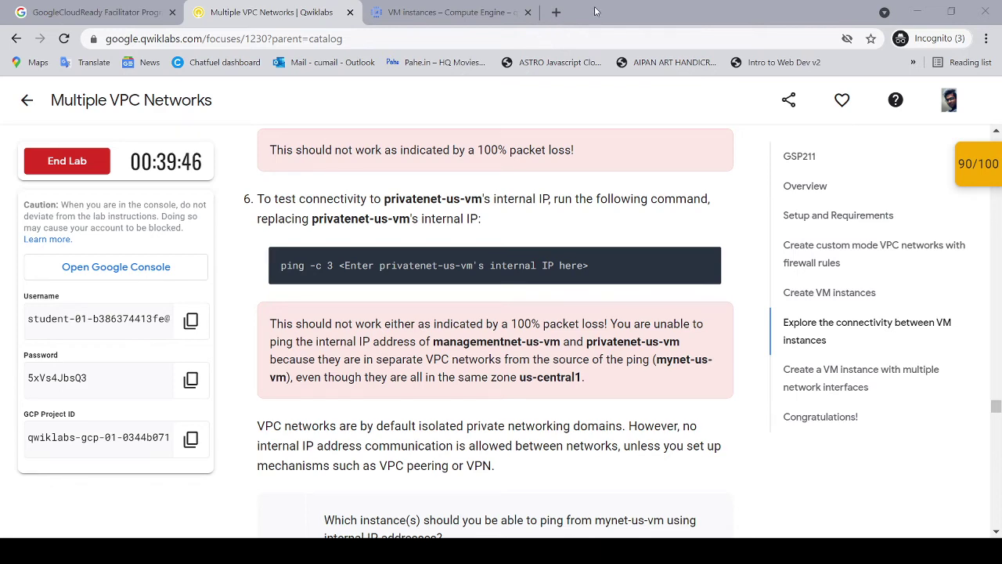
# Step: Copy privatenet-us-vm's internal IP address from the Cloud Console's VM instances list
pyautogui.click(455, 15)
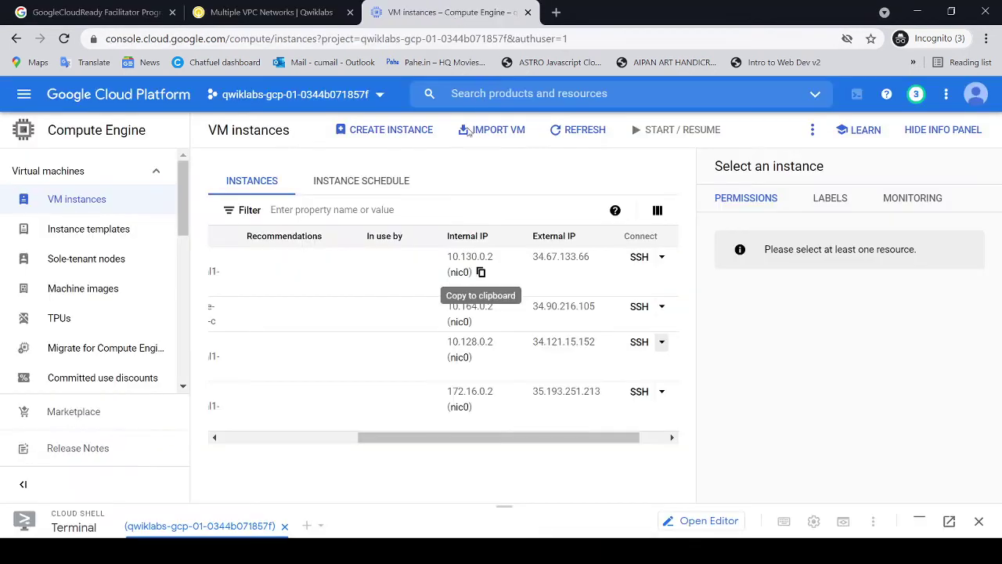
pyautogui.moveTo(541, 437); pyautogui.dragTo(593, 447)
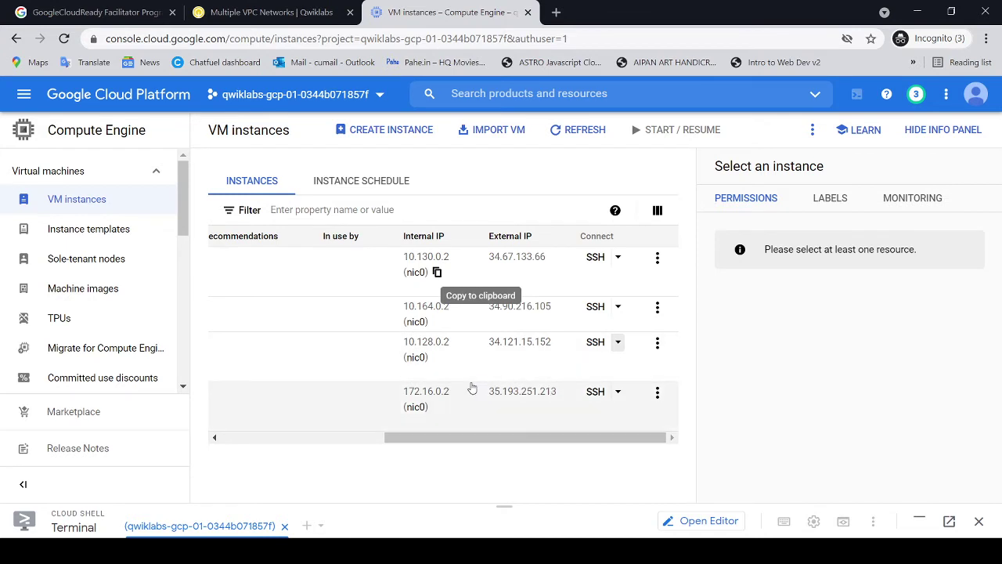
pyautogui.click(437, 407)
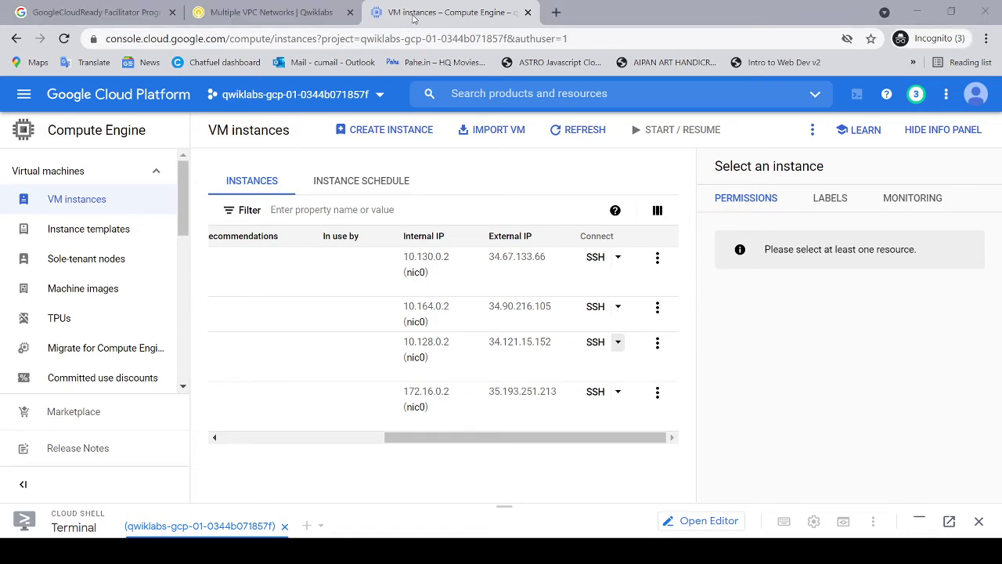
# Step: Return to the lab instructions and bring up the question about which instances mynet-us-vm can ping using internal IP addresses
pyautogui.click(603, 20)
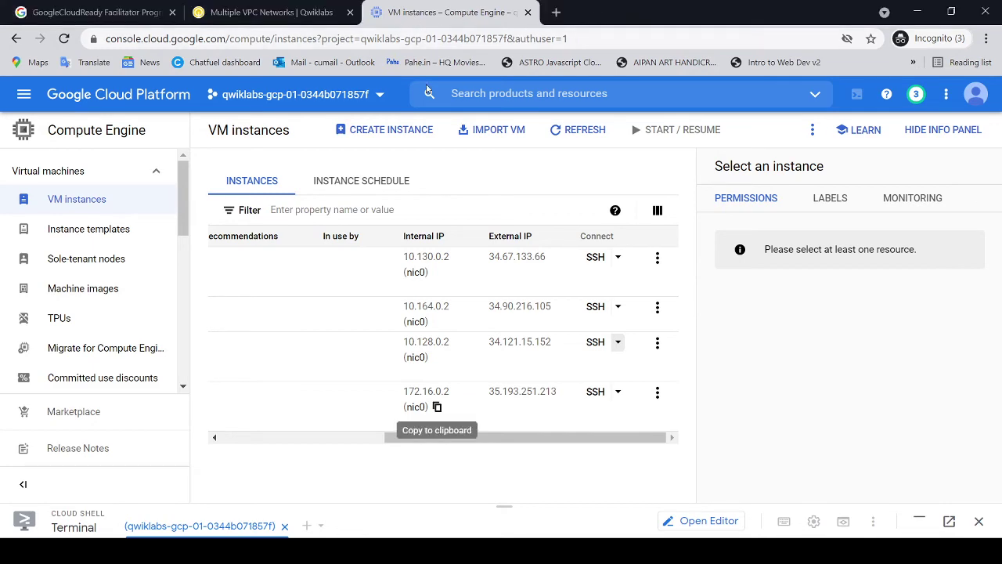
pyautogui.click(227, 12)
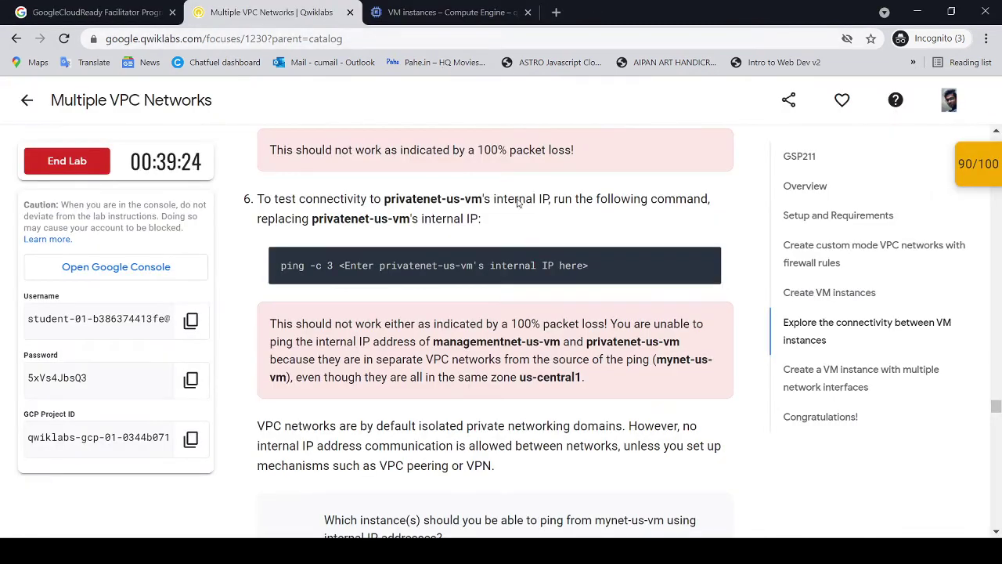
pyautogui.scroll(-4, 560, 365)
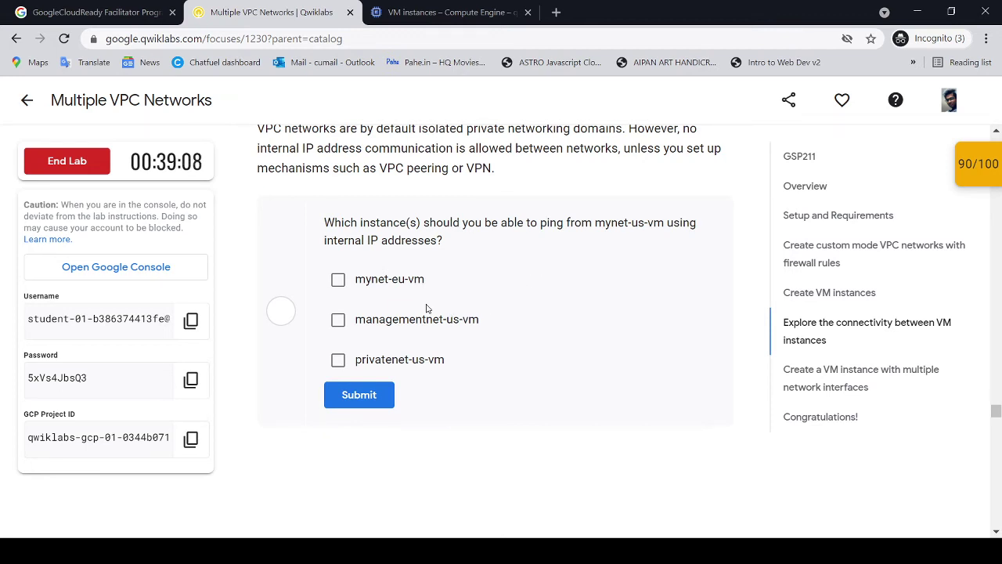
# Step: Try submitting mynet-eu-vm, managementnet-us-vm and privatenet-us-vm together as the answer to the internal IP ping question
pyautogui.click(382, 282)
pyautogui.click(338, 319)
pyautogui.click(338, 359)
pyautogui.click(357, 394)
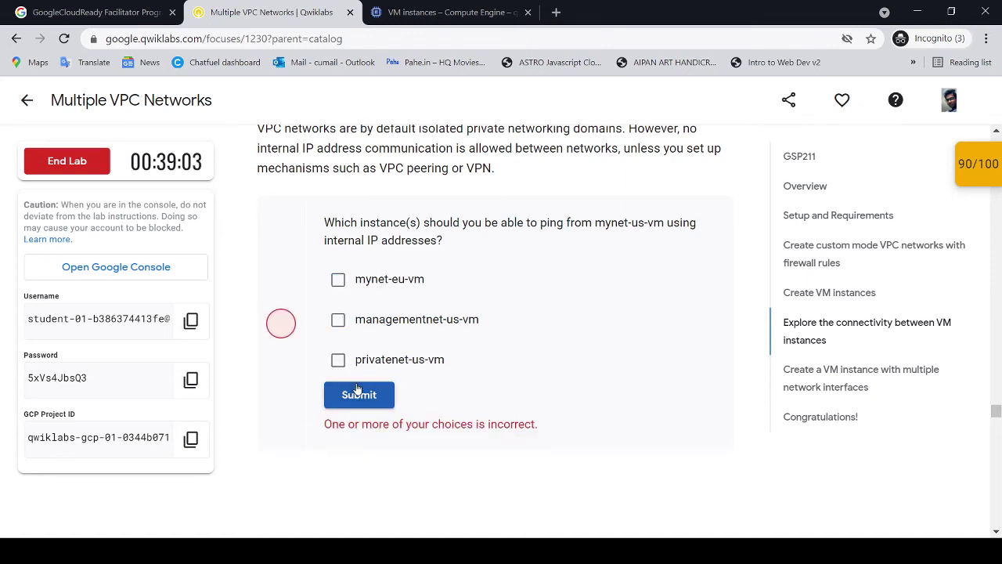
# Step: Try answering the internal IP ping question with managementnet-us-vm alone and with privatenet-us-vm alone
pyautogui.click(338, 319)
pyautogui.click(358, 395)
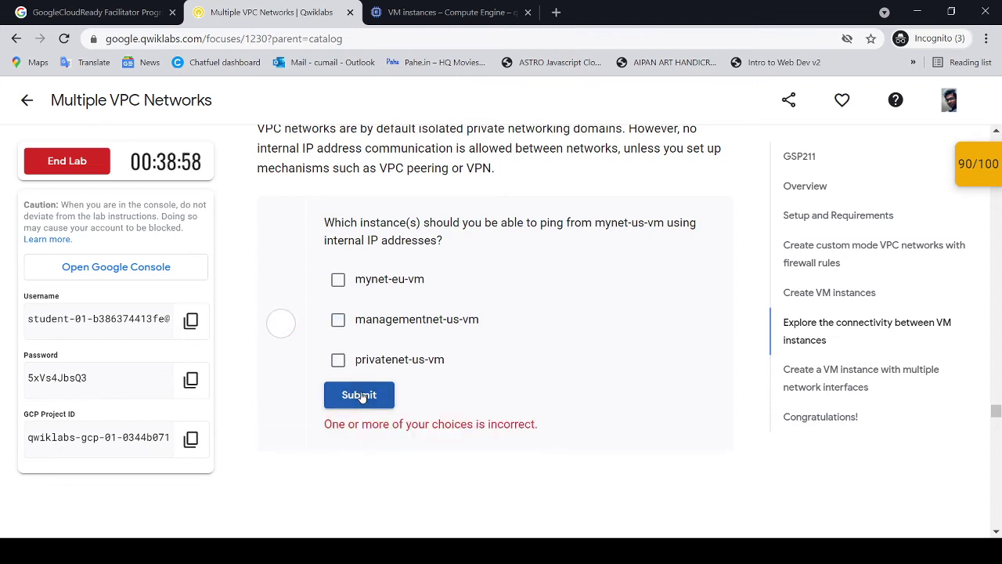
pyautogui.click(190, 319)
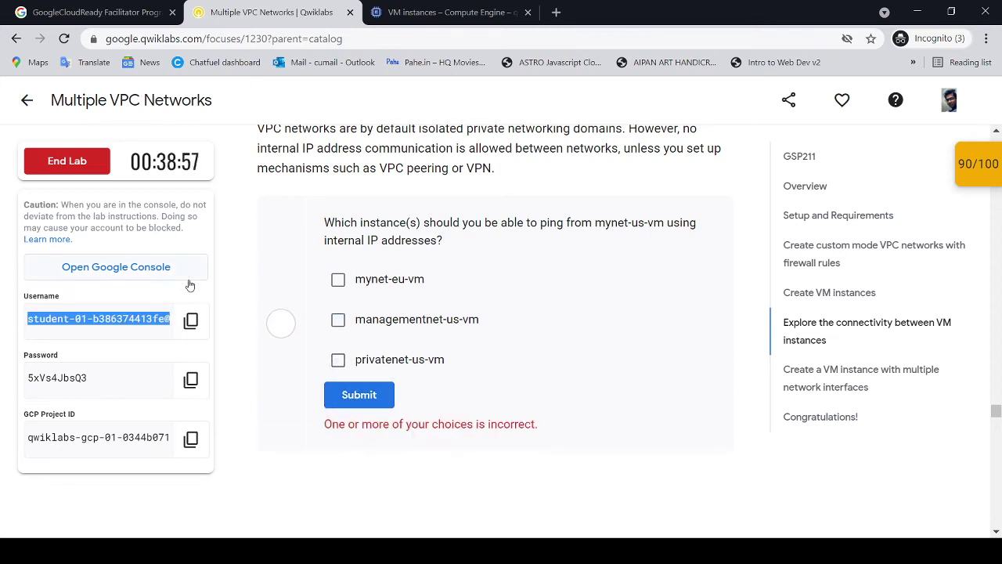
pyautogui.click(338, 360)
pyautogui.click(359, 395)
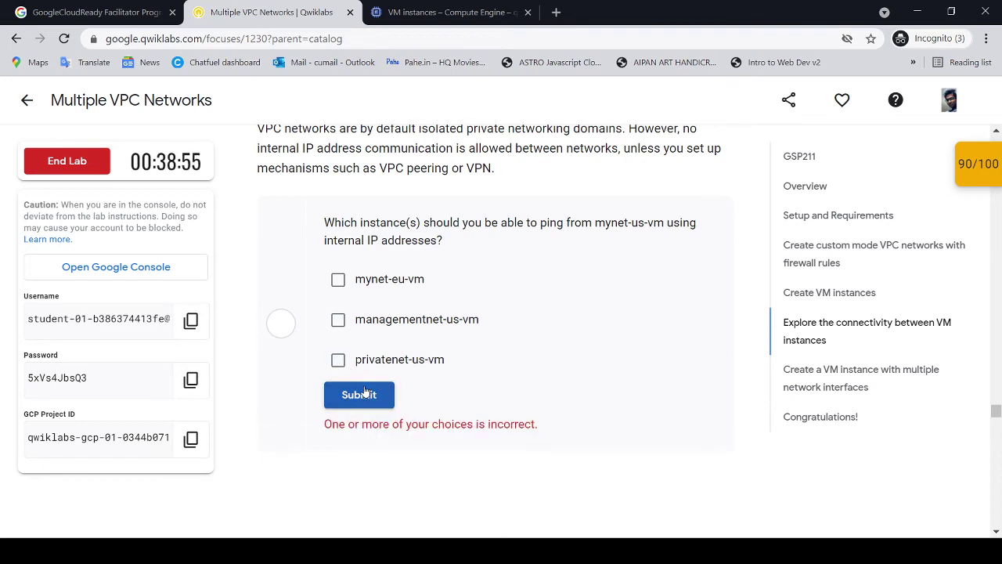
# Step: Submit mynet-eu-vm as the only answer to the internal IP ping question
pyautogui.click(338, 280)
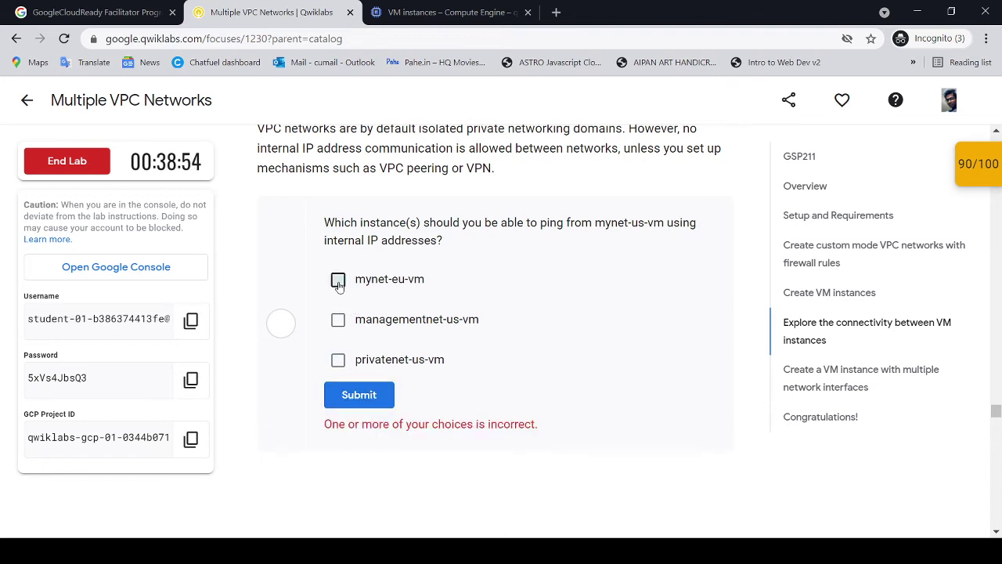
pyautogui.click(358, 395)
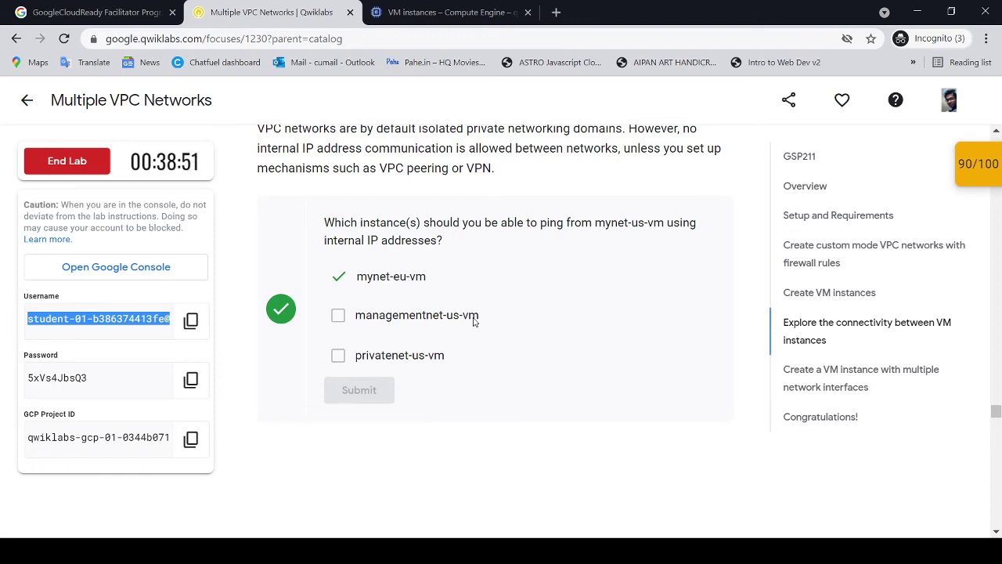
# Step: Review the lab section on creating the vm-appliance instance with multiple network interfaces
pyautogui.scroll(-3, 474, 319)
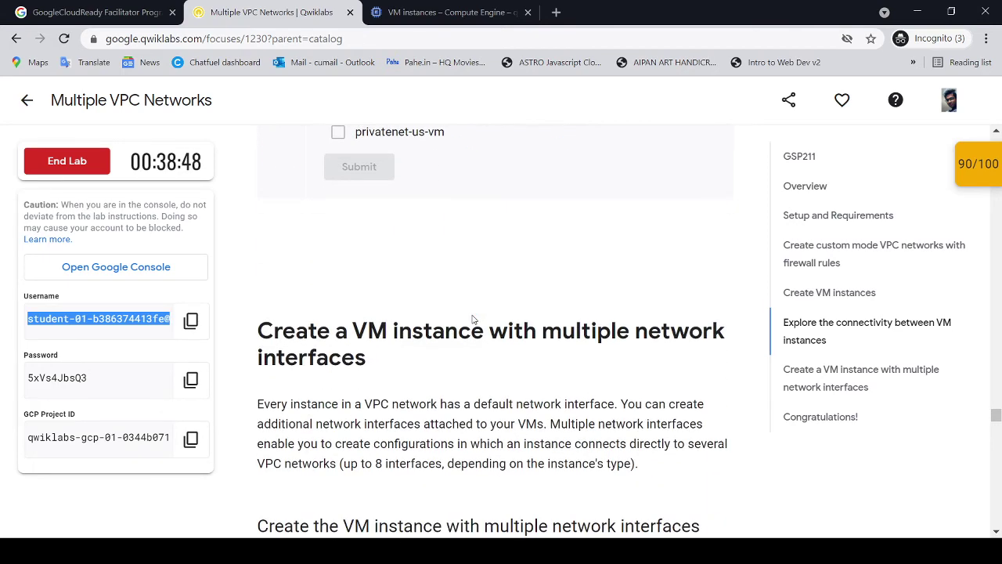
pyautogui.scroll(-2, 473, 319)
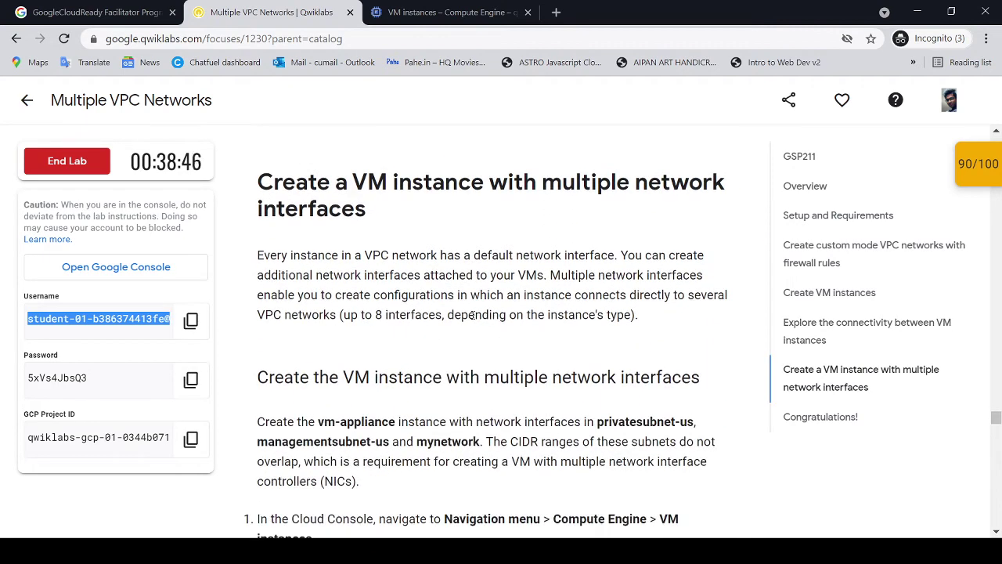
pyautogui.scroll(-1, 473, 315)
pyautogui.scroll(-10, 473, 315)
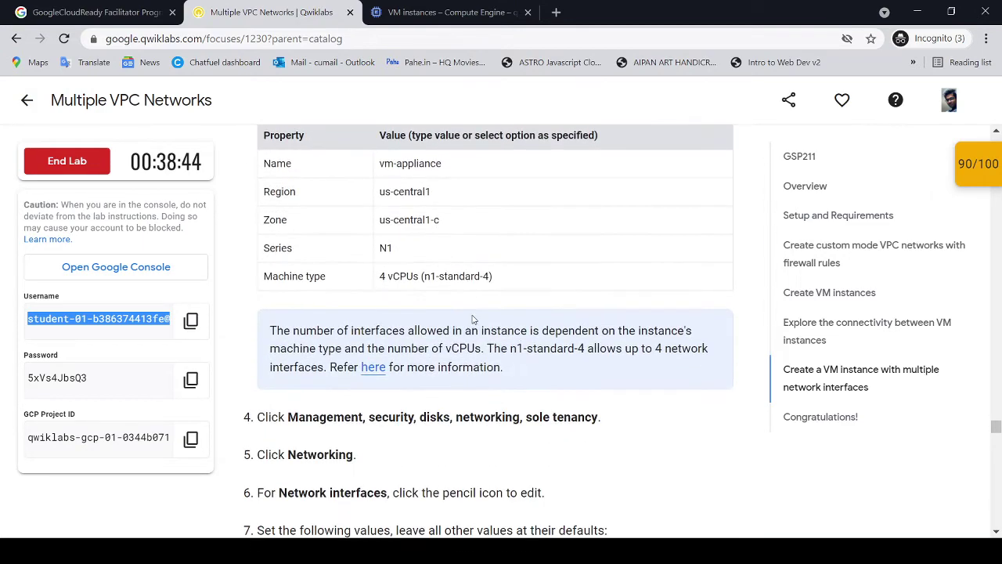
pyautogui.scroll(-7, 472, 316)
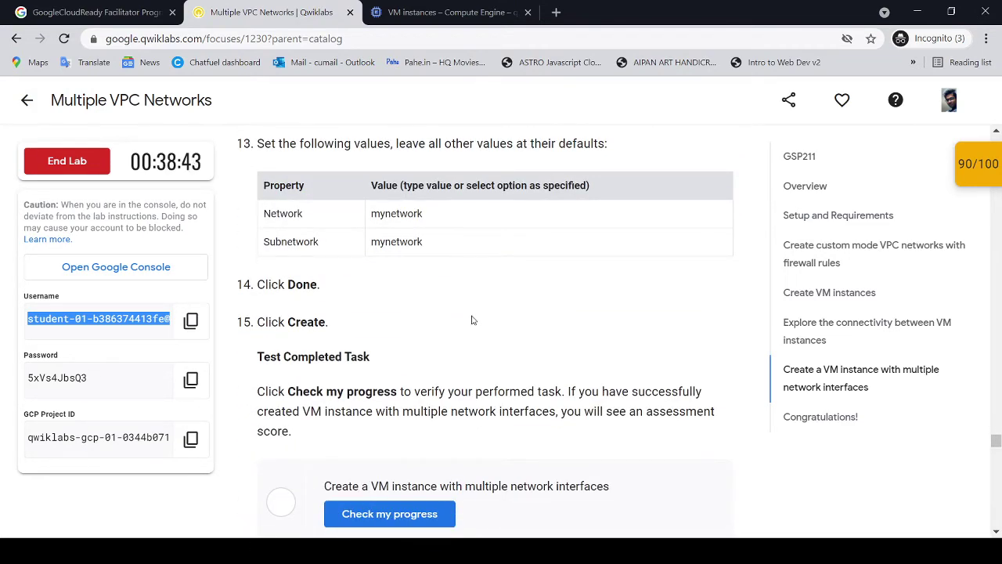
pyautogui.scroll(5, 471, 316)
pyautogui.scroll(10, 472, 316)
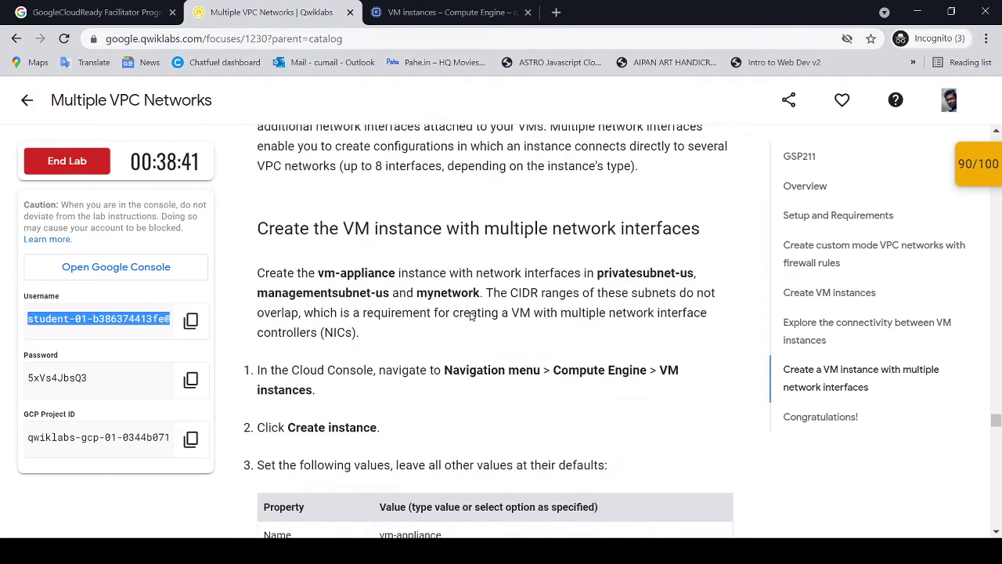
pyautogui.scroll(2, 471, 312)
pyautogui.scroll(-2, 470, 313)
pyautogui.scroll(-2, 470, 311)
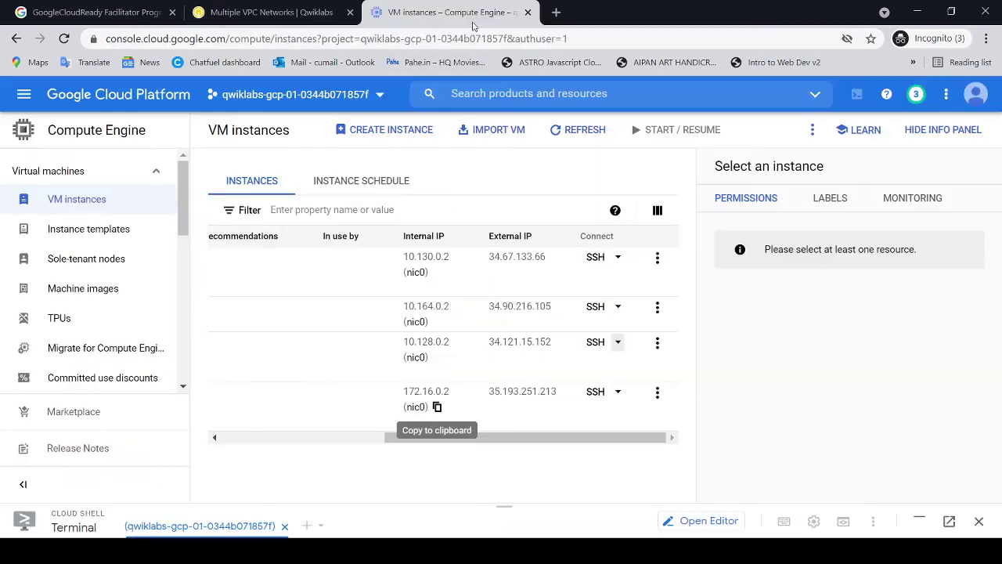
# Step: Start a new VM instance in the Cloud Console and name it vm-appliance, copying the name from the lab instructions
pyautogui.click(473, 20)
pyautogui.click(430, 141)
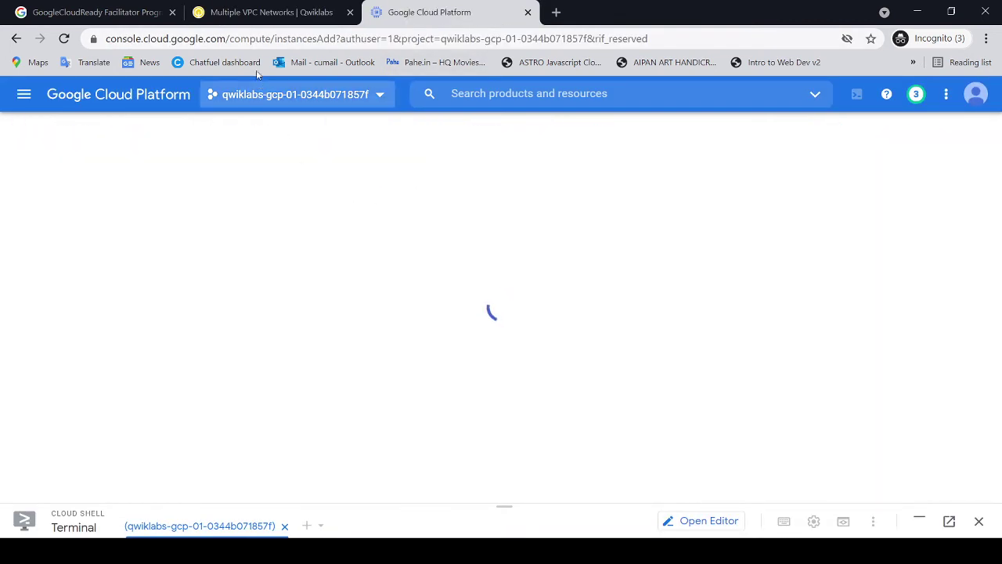
pyautogui.click(262, 22)
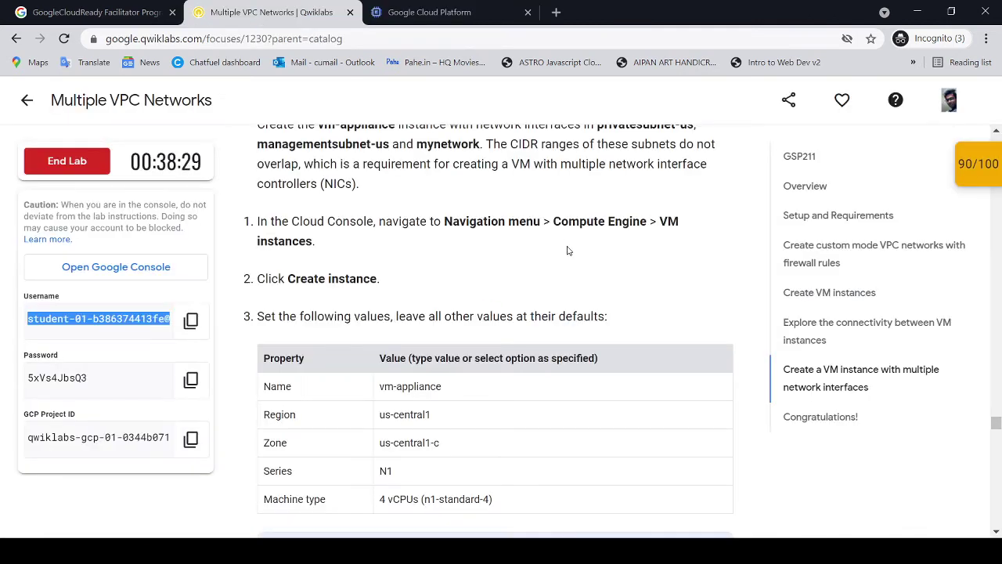
pyautogui.scroll(-1, 589, 264)
pyautogui.scroll(-1, 476, 240)
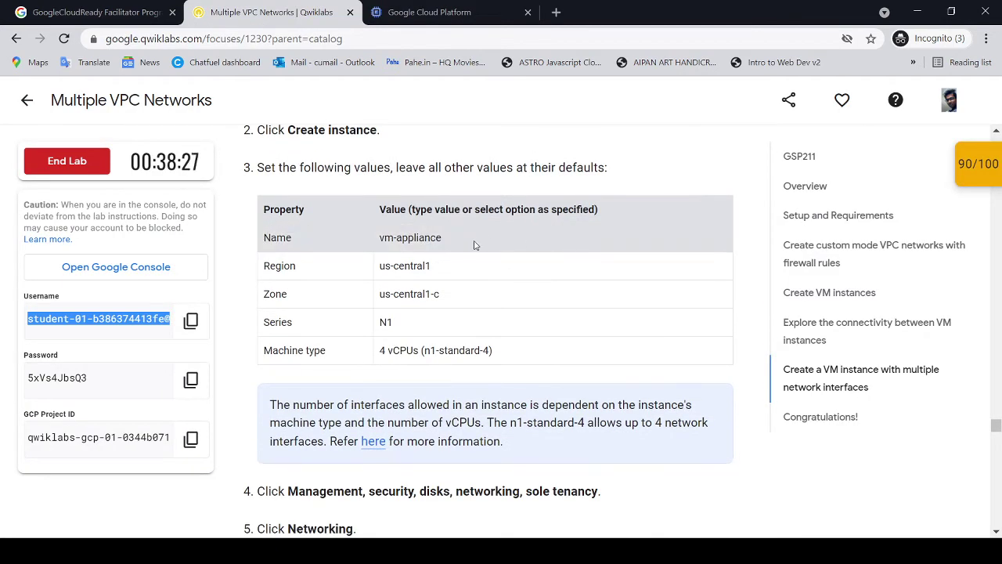
pyautogui.moveTo(457, 239); pyautogui.dragTo(378, 239)
pyautogui.hotkey('ctrl', 'c')
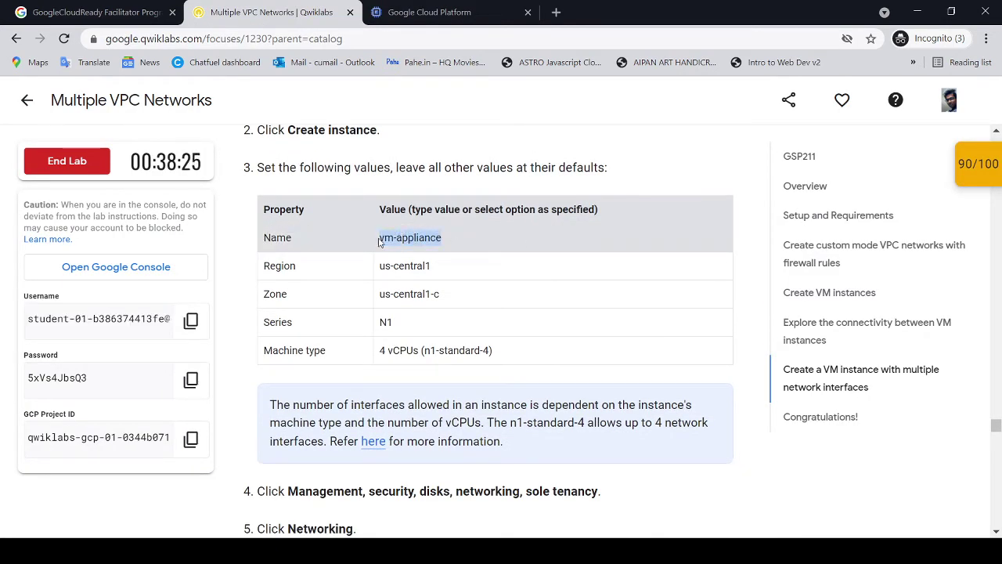
pyautogui.click(449, 20)
pyautogui.moveTo(417, 201); pyautogui.dragTo(303, 201)
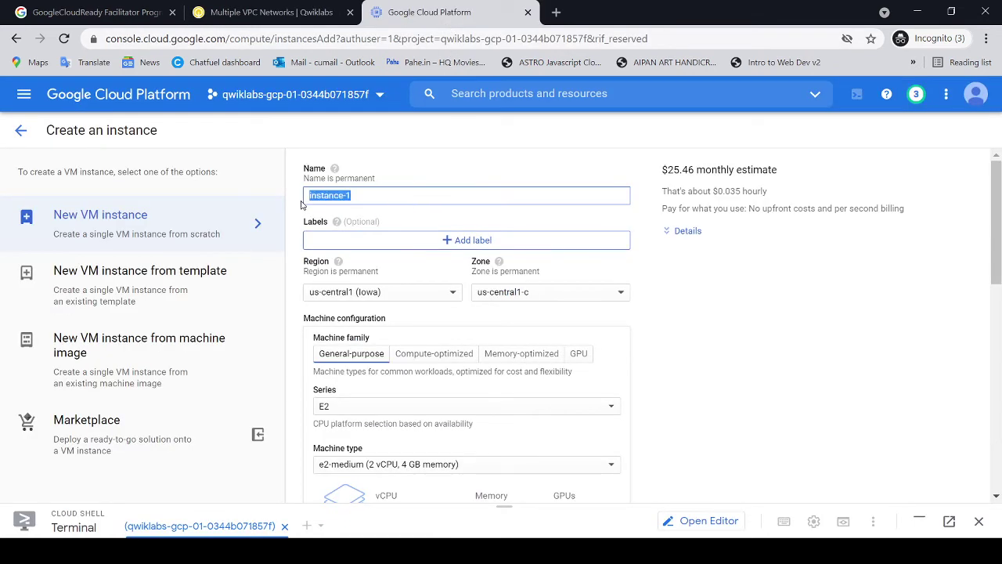
pyautogui.hotkey('ctrl', 'v')
# Step: Check the lab's property table and set the new instance's machine series to N1
pyautogui.click(317, 11)
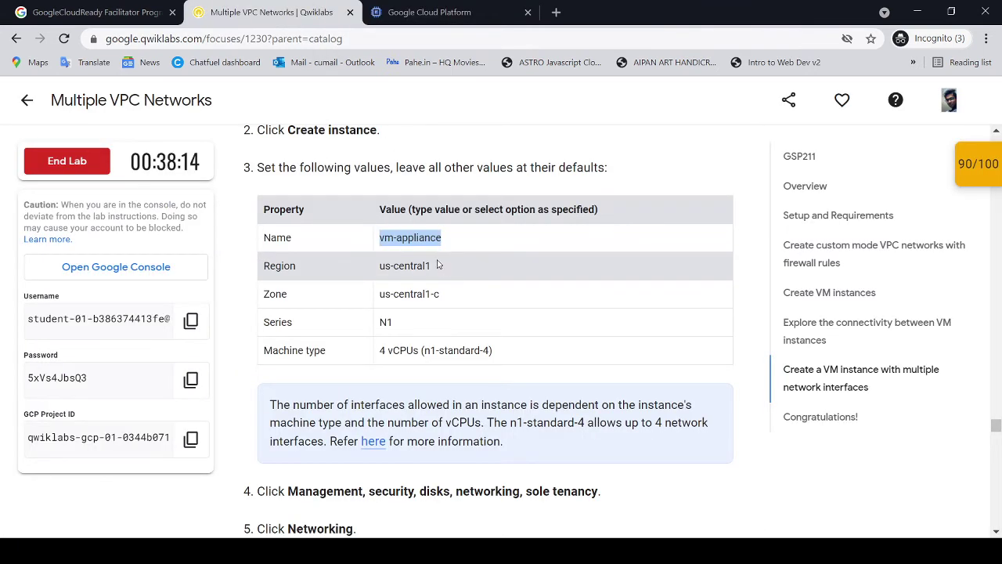
pyautogui.click(474, 19)
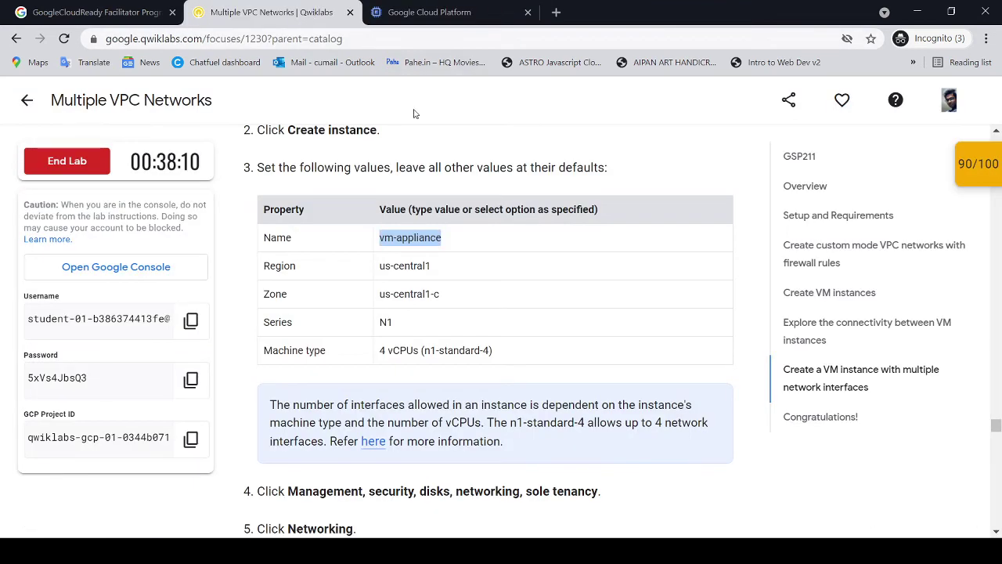
pyautogui.click(435, 16)
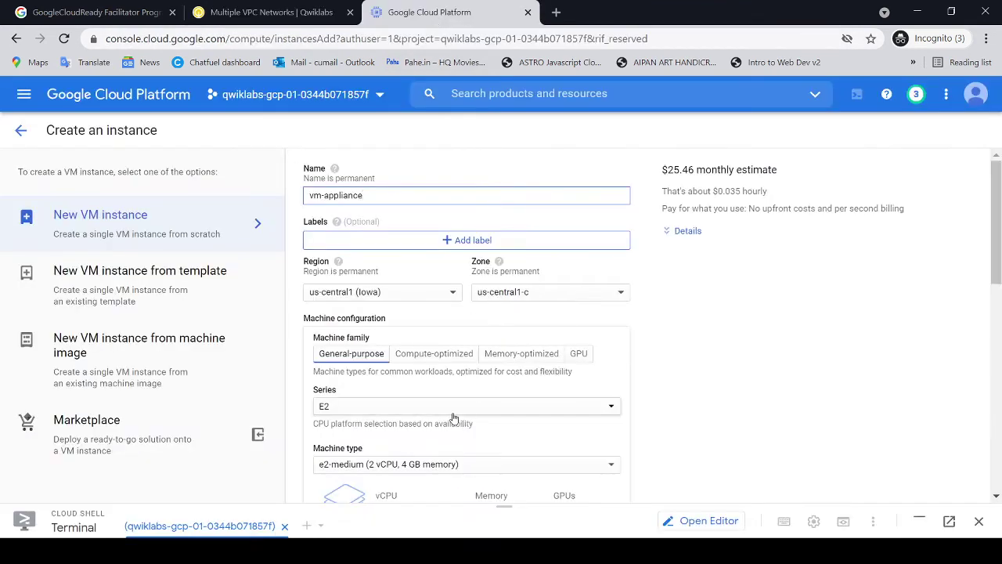
pyautogui.click(364, 408)
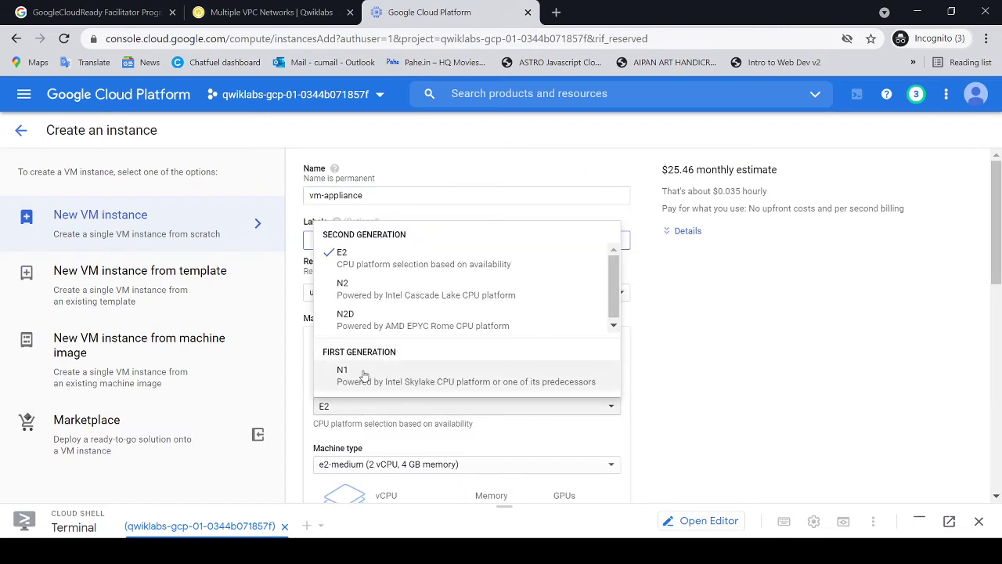
pyautogui.click(364, 375)
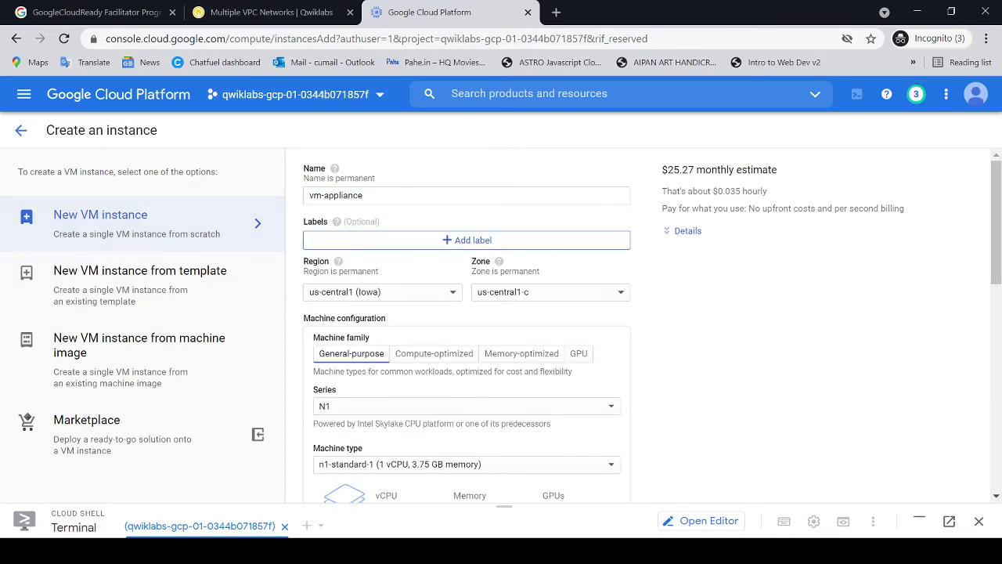
# Step: Check the required machine type in the lab and set the instance's machine type to n1-standard-4 (4 vCPU, 15 GB memory)
pyautogui.click(239, 12)
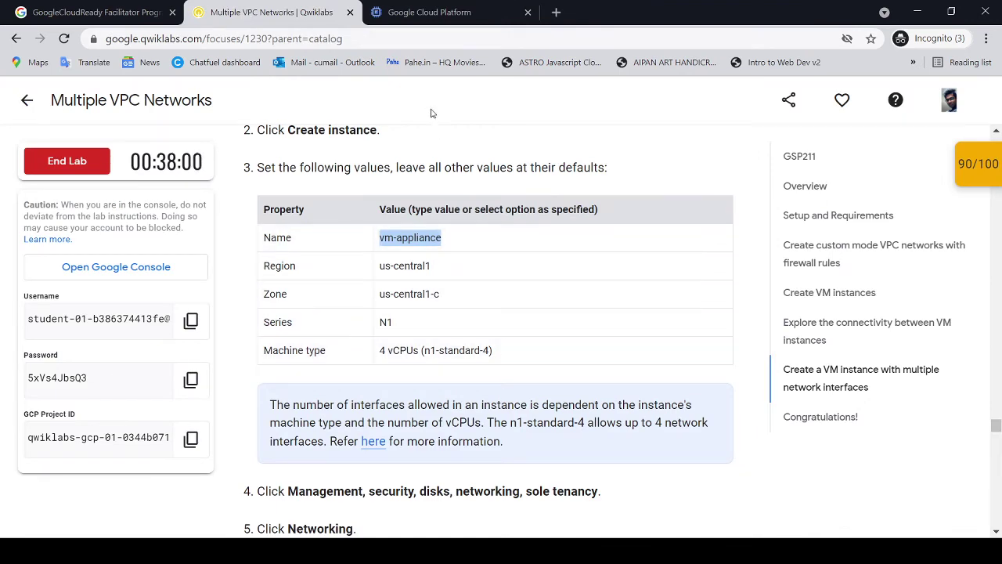
pyautogui.click(421, 17)
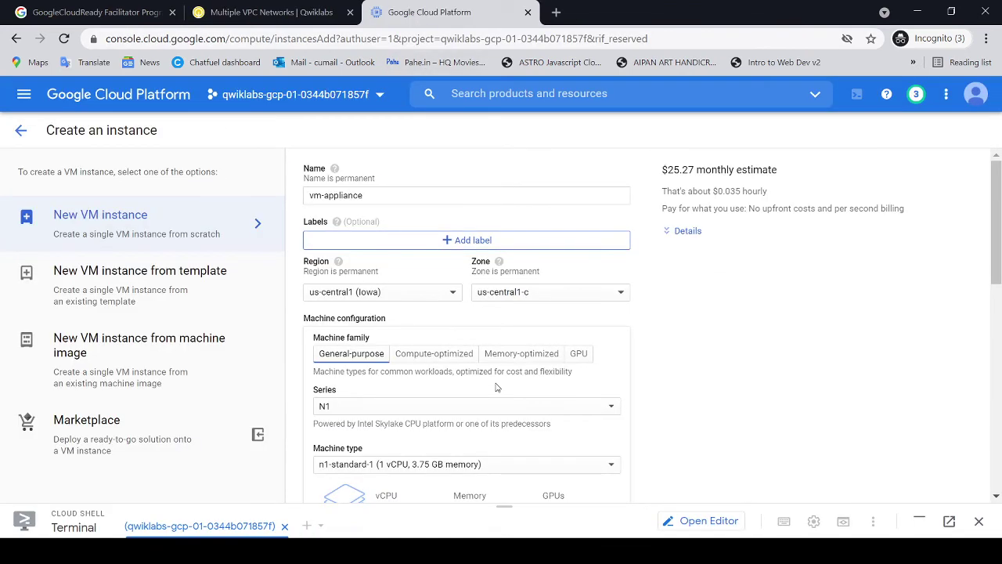
pyautogui.scroll(-2, 496, 387)
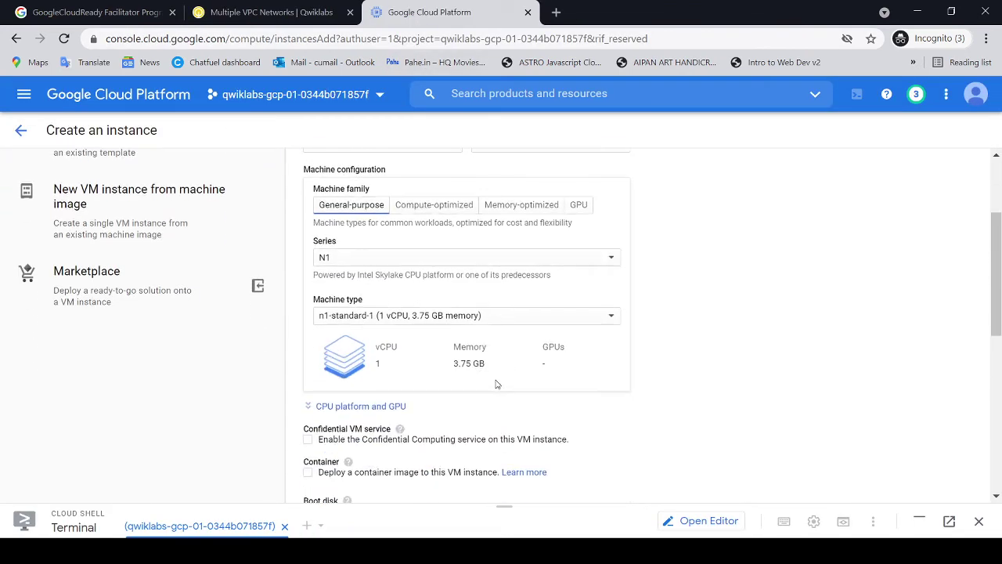
pyautogui.click(601, 317)
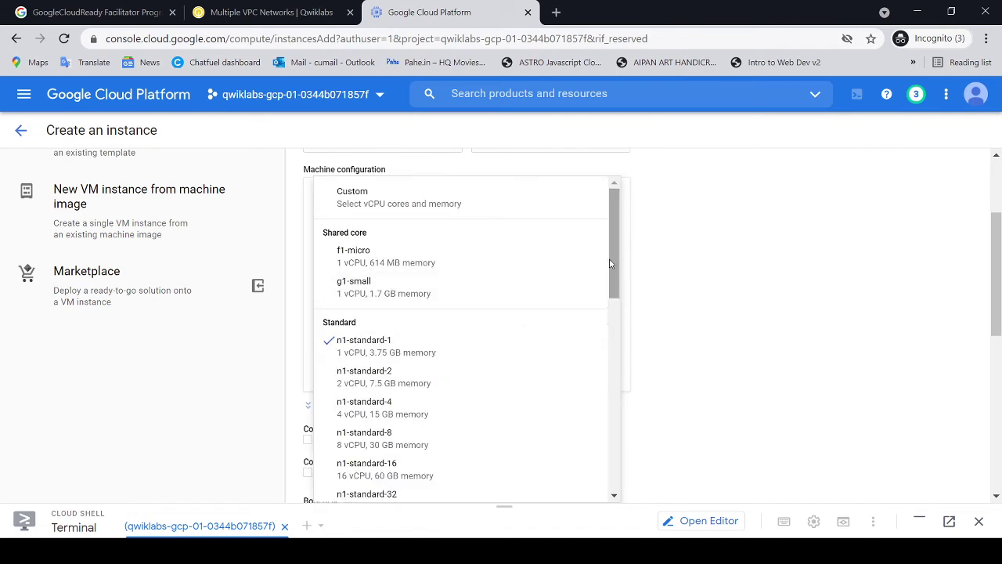
pyautogui.moveTo(613, 257); pyautogui.dragTo(613, 265)
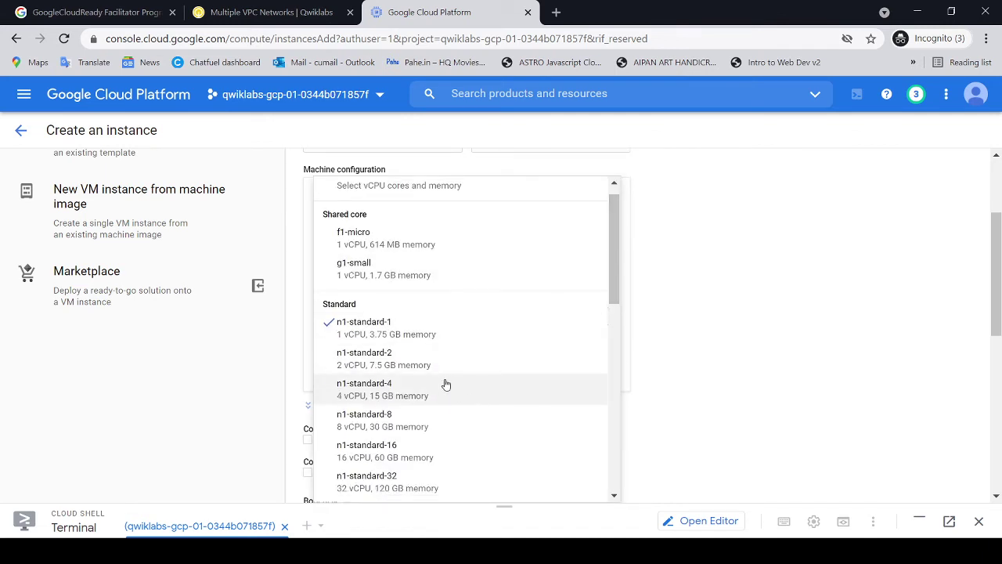
pyautogui.click(433, 394)
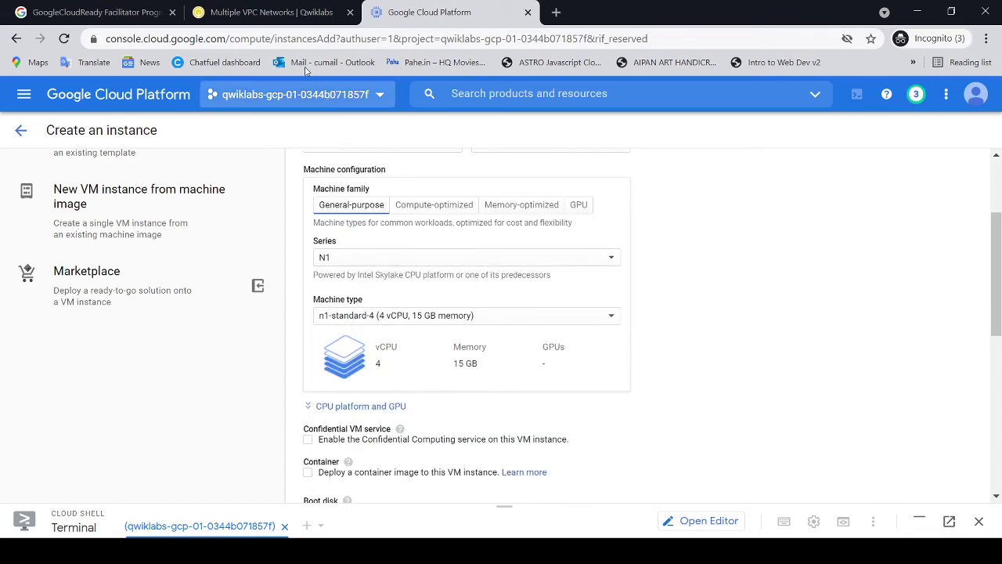
# Step: Check the lab's next instructions and expand the new instance's management, security, disks, networking and sole tenancy options
pyautogui.click(266, 12)
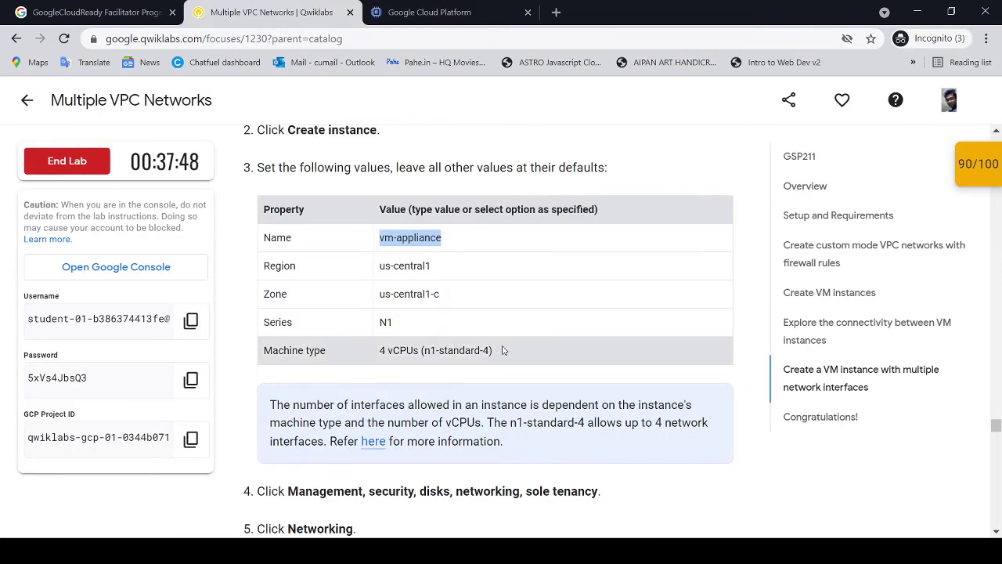
pyautogui.scroll(-3, 503, 344)
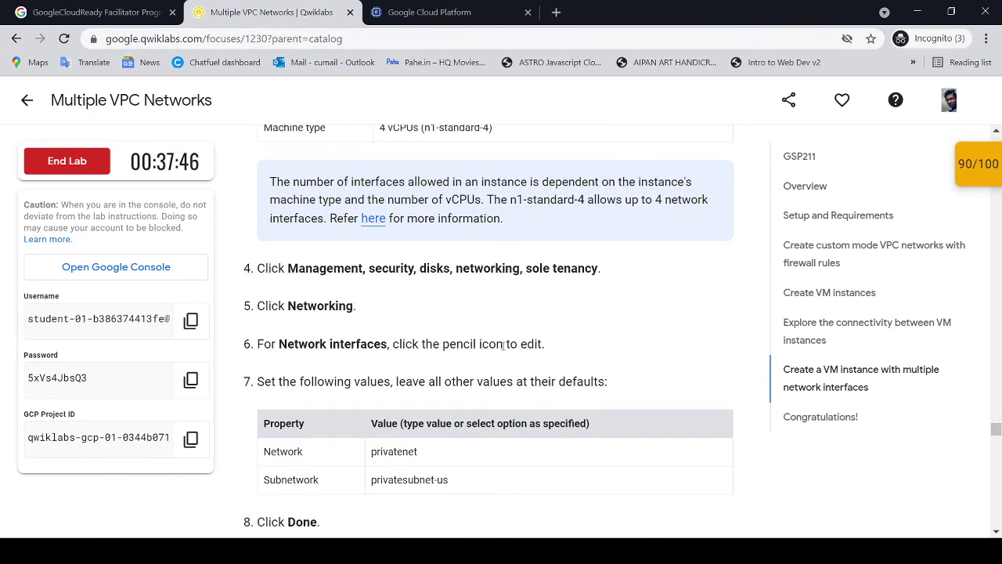
pyautogui.scroll(-1, 504, 344)
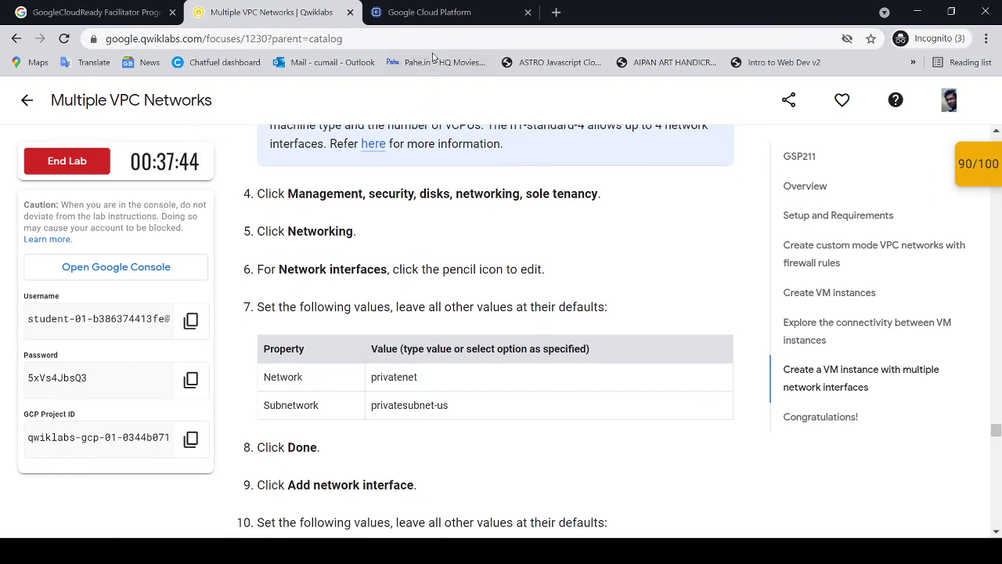
pyautogui.click(439, 14)
pyautogui.scroll(-5, 469, 352)
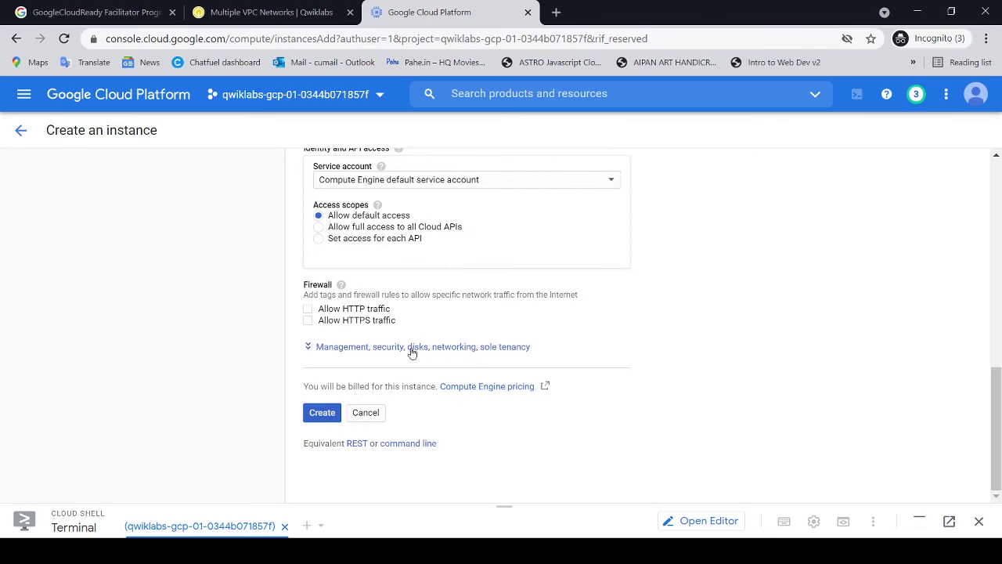
pyautogui.click(412, 349)
# Step: Find the advanced option categories below the firewall settings, recheck the lab, and show the instance's networking options
pyautogui.scroll(-3, 424, 370)
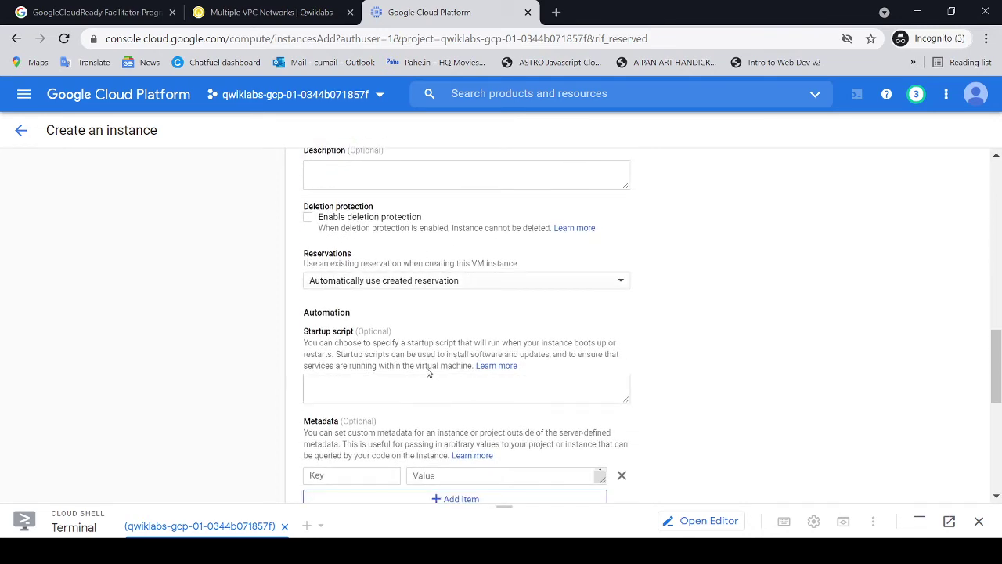
pyautogui.scroll(-4, 428, 372)
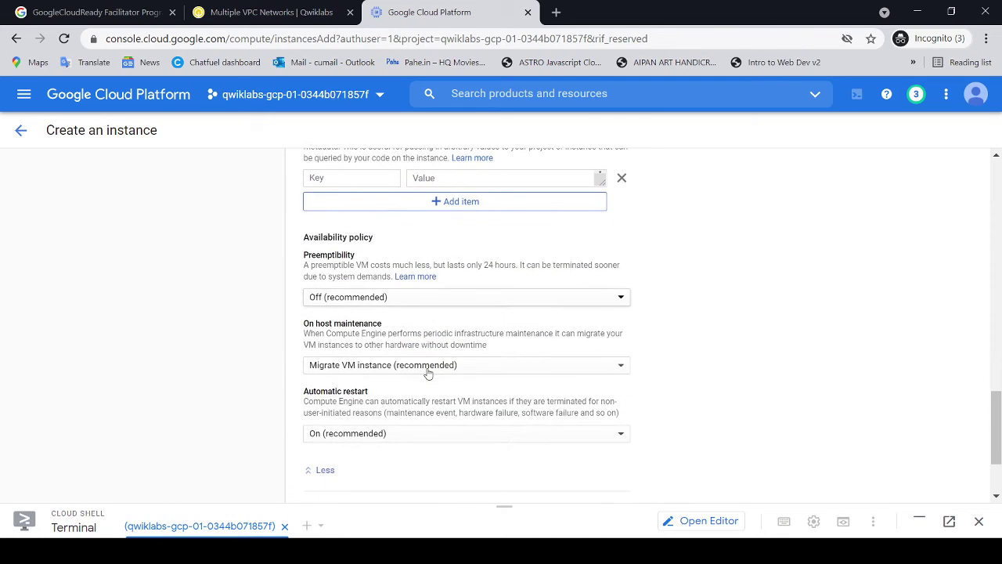
pyautogui.scroll(7, 428, 372)
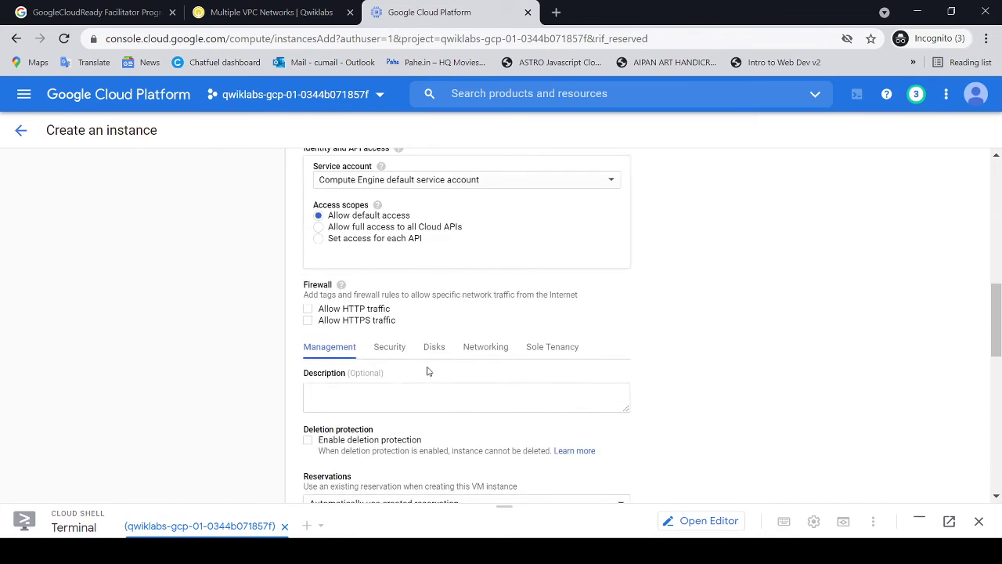
pyautogui.scroll(1, 427, 371)
pyautogui.scroll(-1, 427, 367)
pyautogui.click(276, 13)
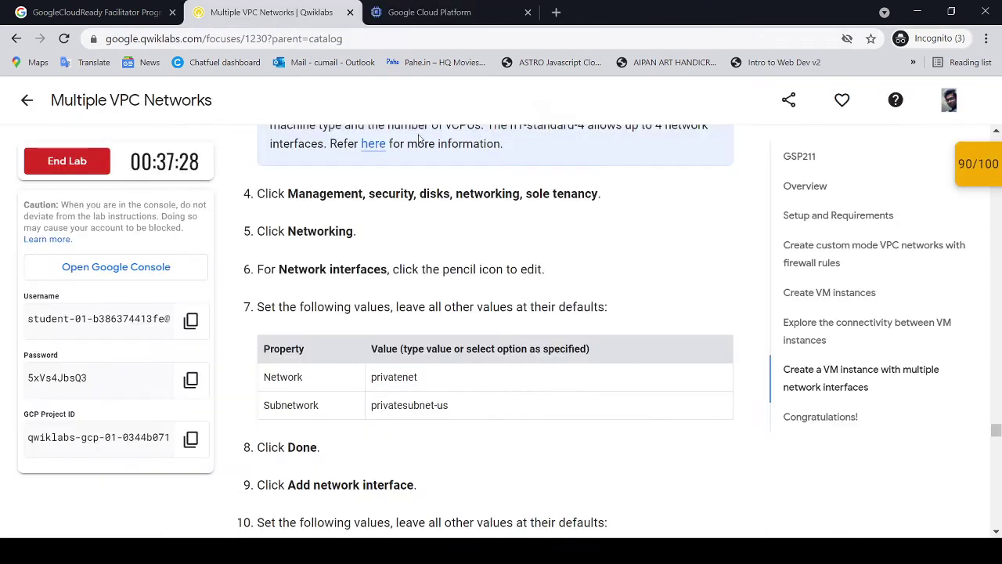
pyautogui.click(453, 13)
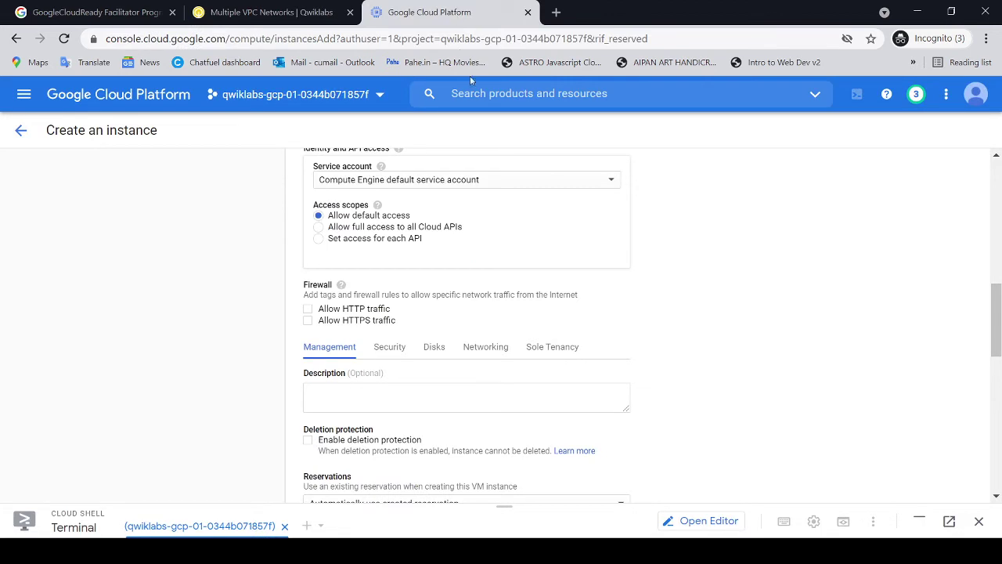
pyautogui.click(490, 351)
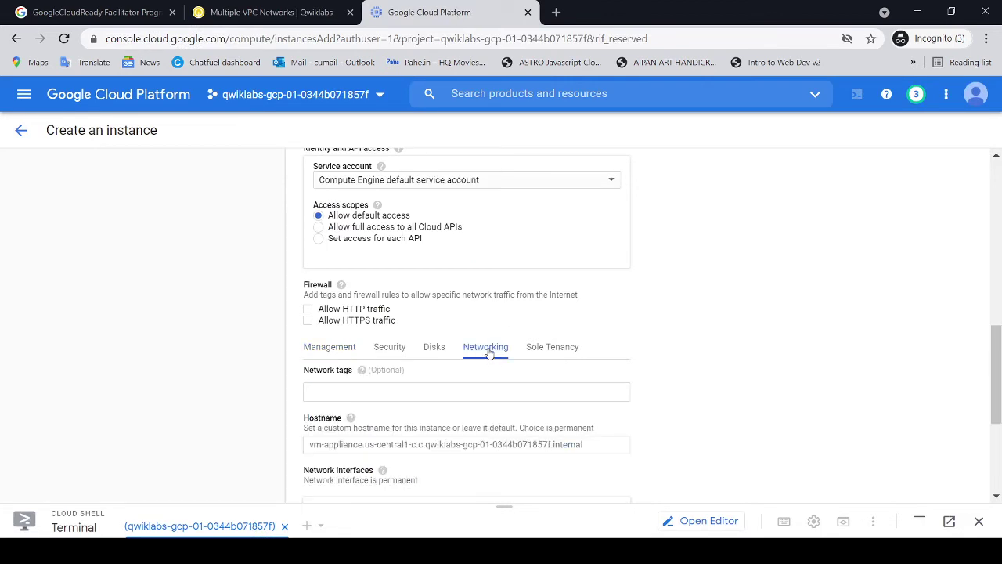
# Step: Check the lab's network and subnetwork values for the first interface and locate the instance's network interfaces
pyautogui.click(286, 13)
pyautogui.moveTo(418, 377); pyautogui.dragTo(377, 379)
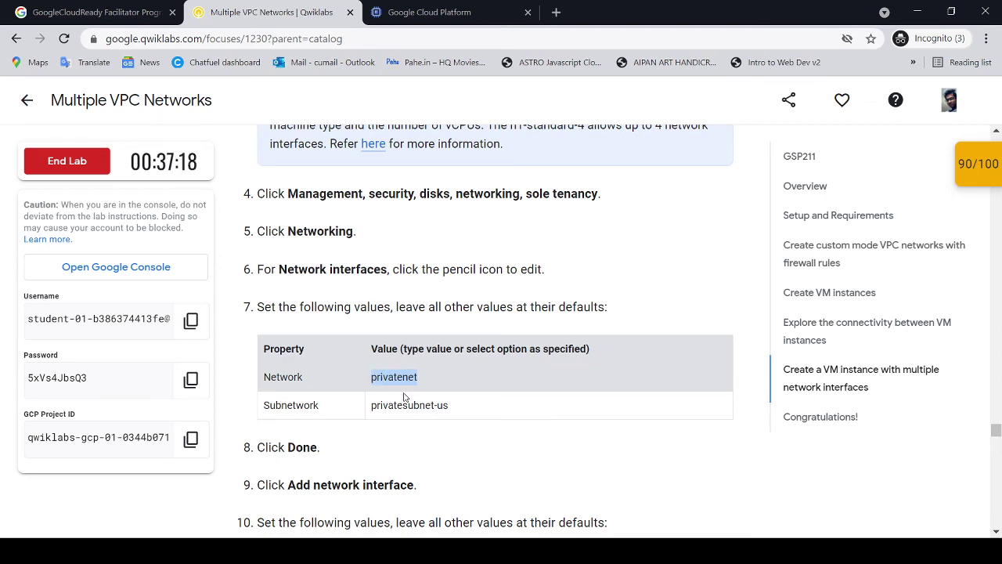
pyautogui.click(421, 22)
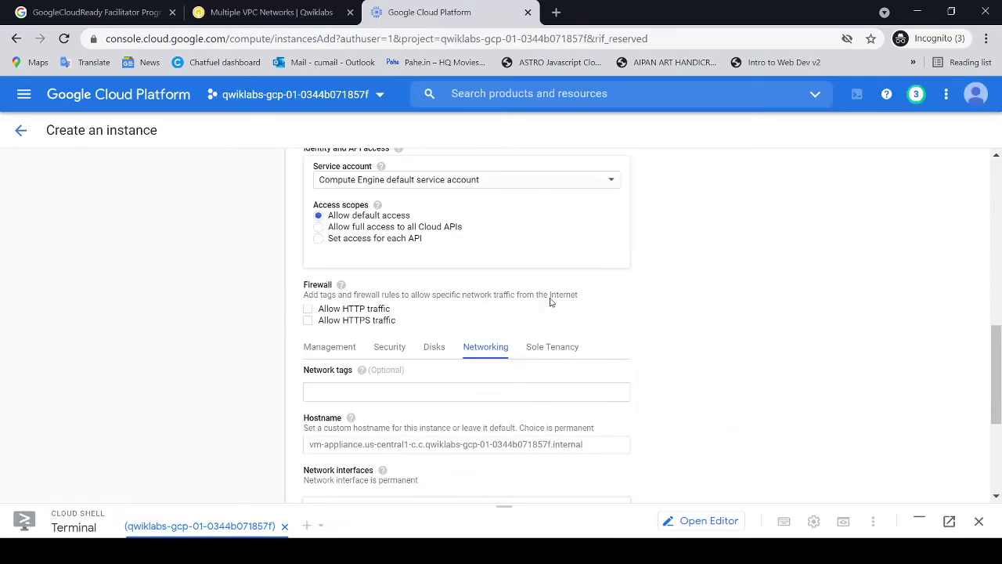
pyautogui.scroll(-3, 572, 408)
pyautogui.scroll(-1, 573, 408)
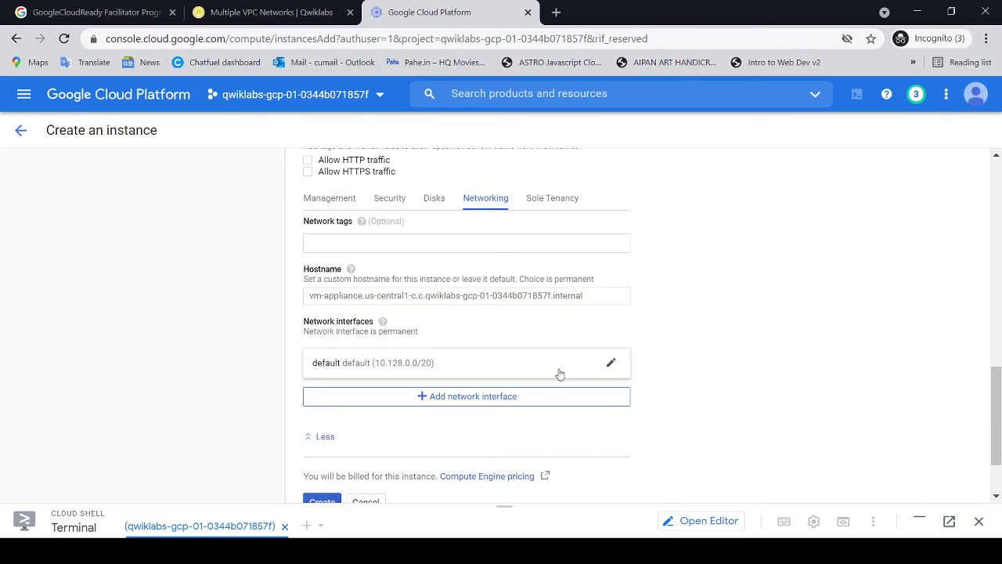
pyautogui.scroll(-3, 589, 366)
pyautogui.scroll(5, 590, 365)
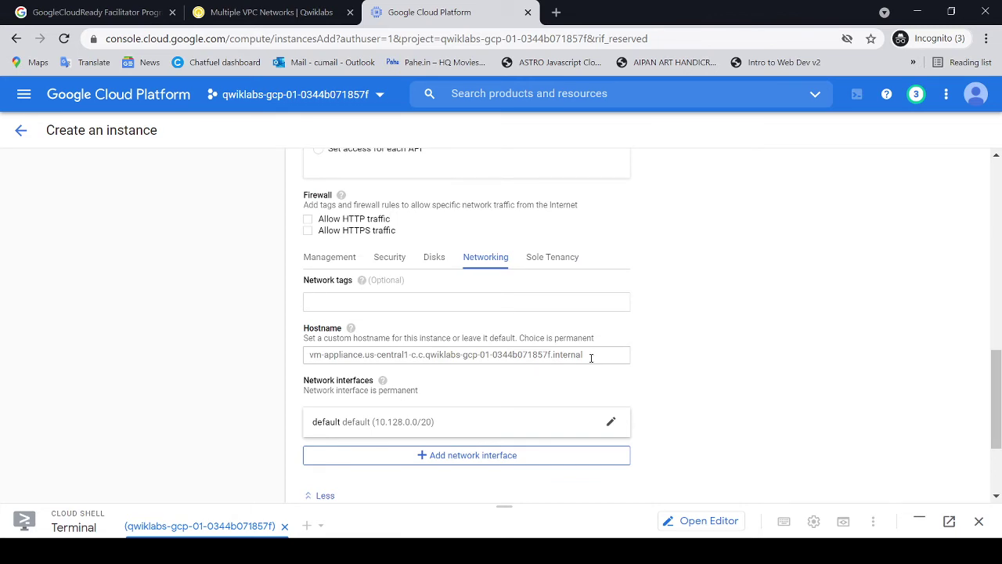
pyautogui.click(307, 9)
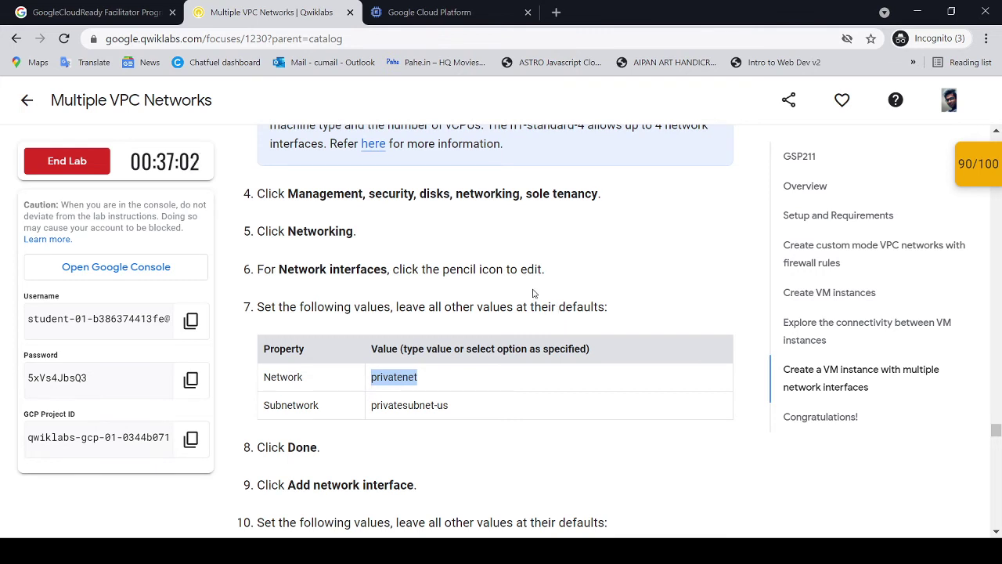
pyautogui.click(429, 12)
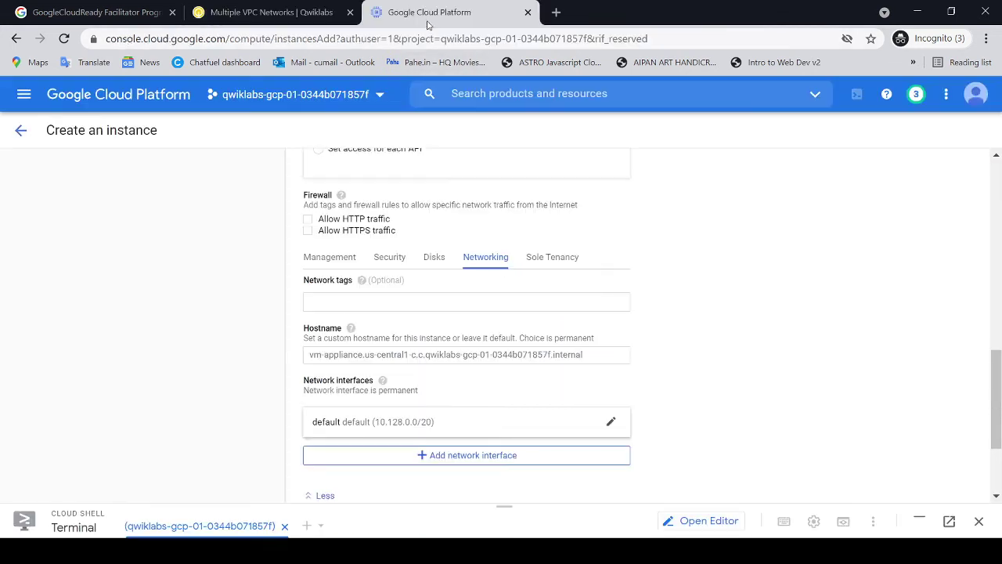
# Step: Edit the default network interface and set its network to privatenet, as the lab's property table requires
pyautogui.click(612, 423)
pyautogui.scroll(-2, 515, 464)
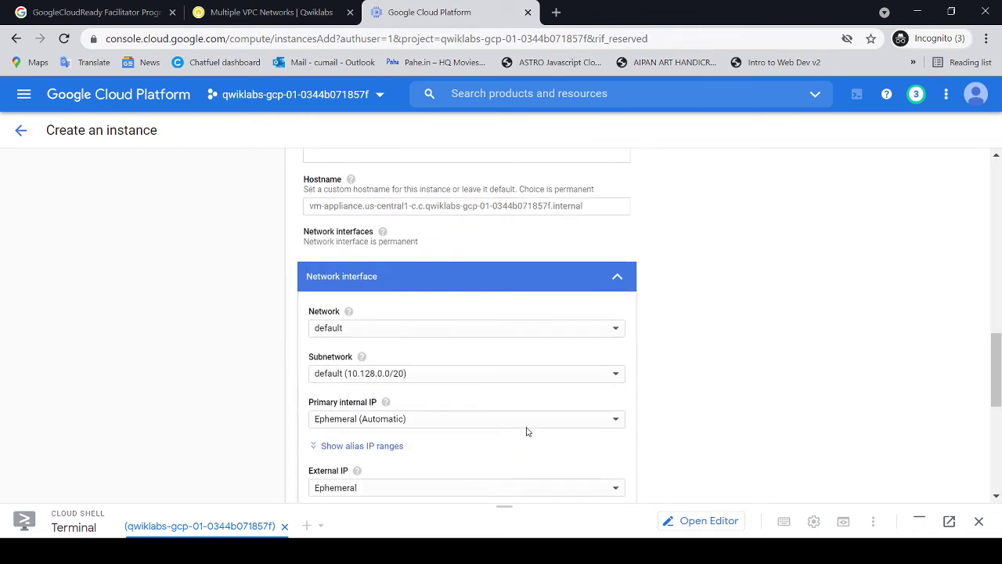
pyautogui.click(610, 332)
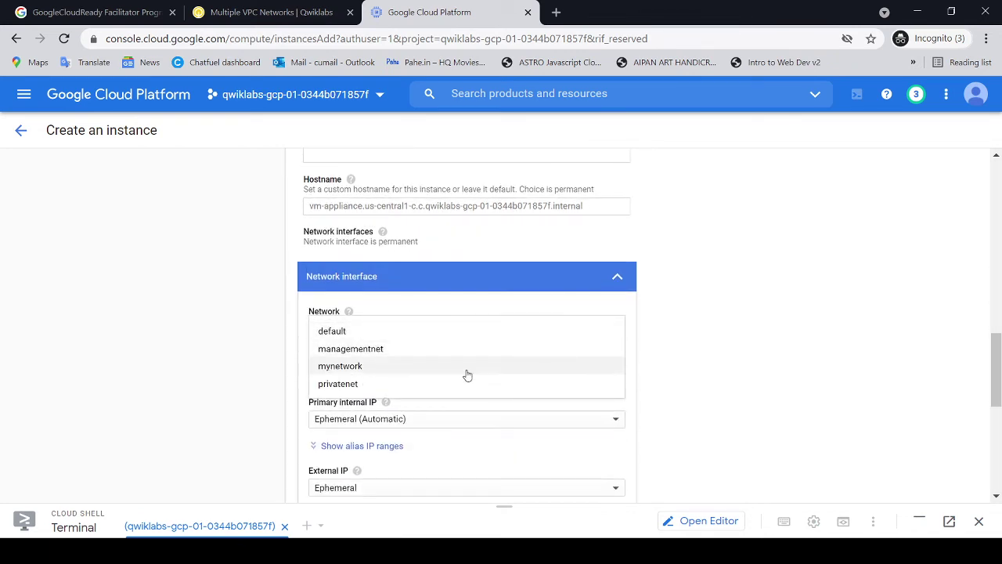
pyautogui.click(439, 350)
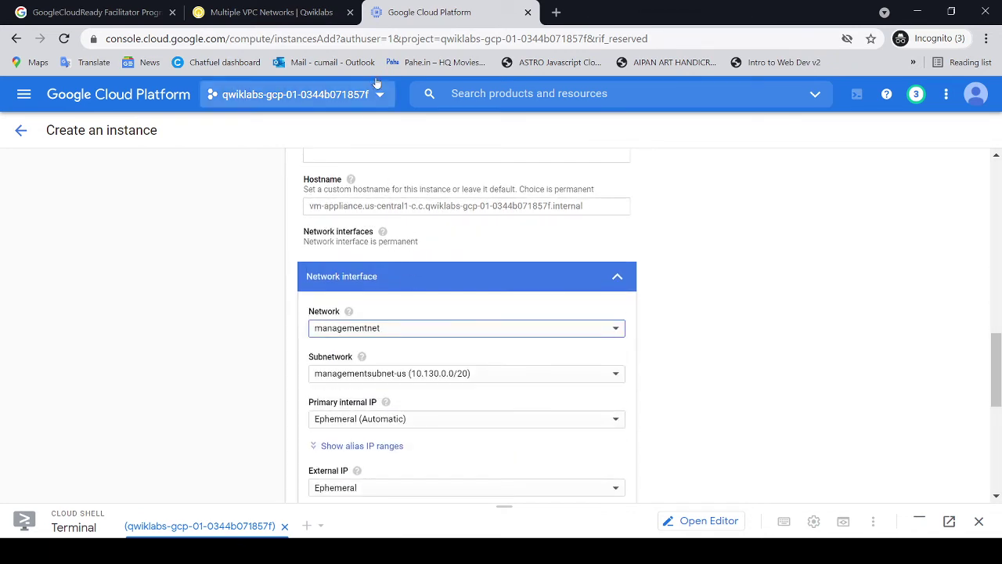
pyautogui.click(289, 15)
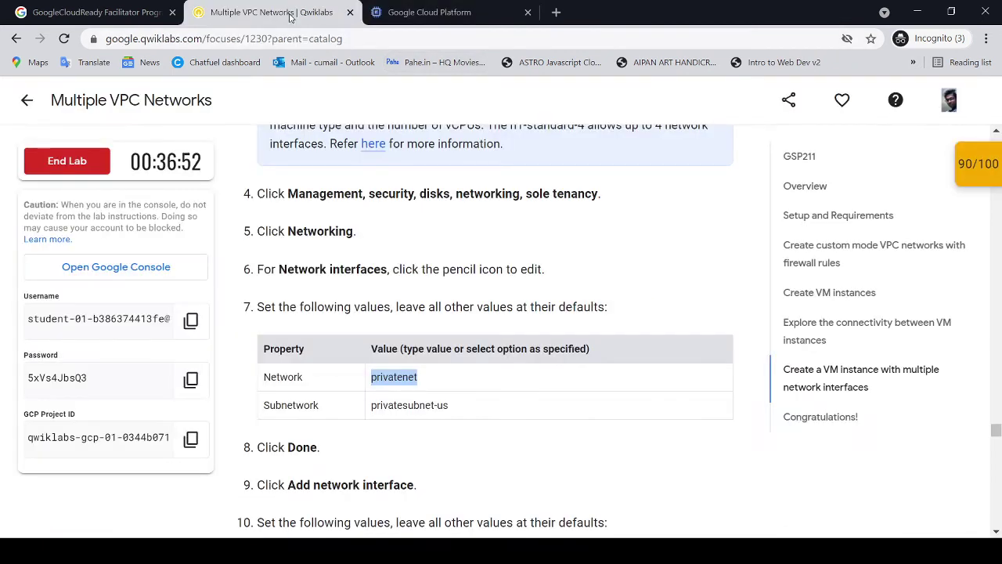
pyautogui.click(409, 16)
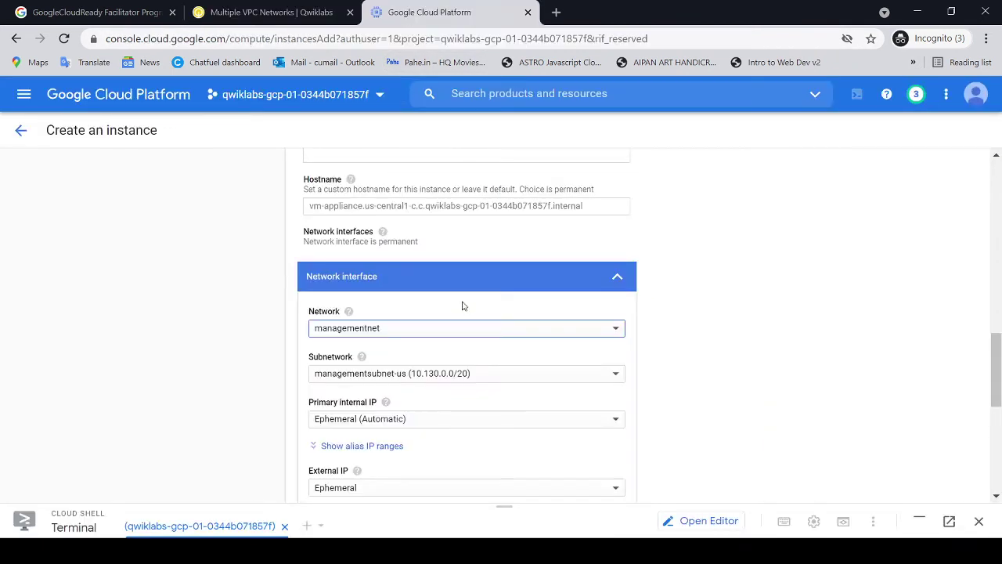
pyautogui.click(479, 332)
pyautogui.click(356, 364)
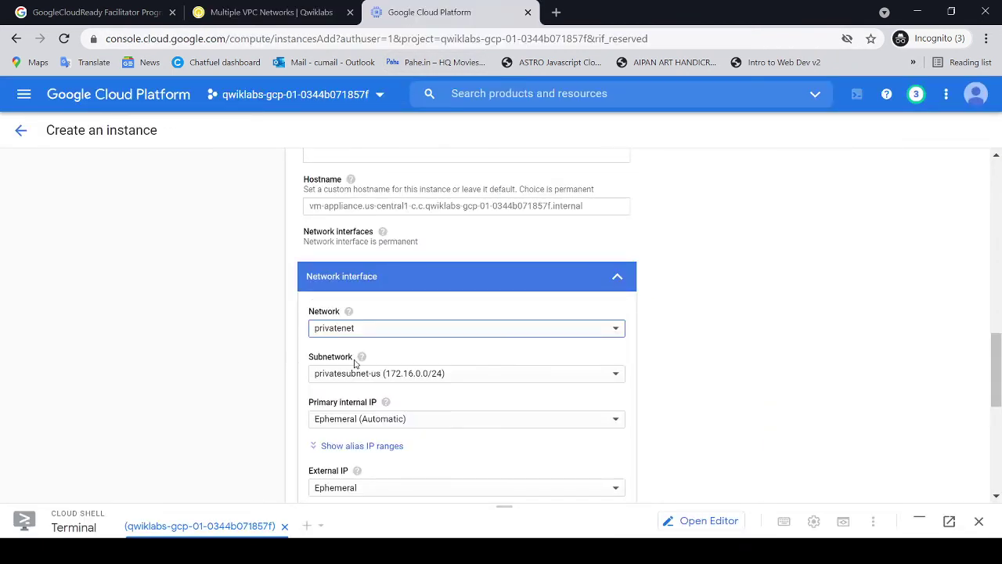
# Step: Check the required subnetwork in the lab and select privatesubnet-us for the network interface
pyautogui.click(290, 13)
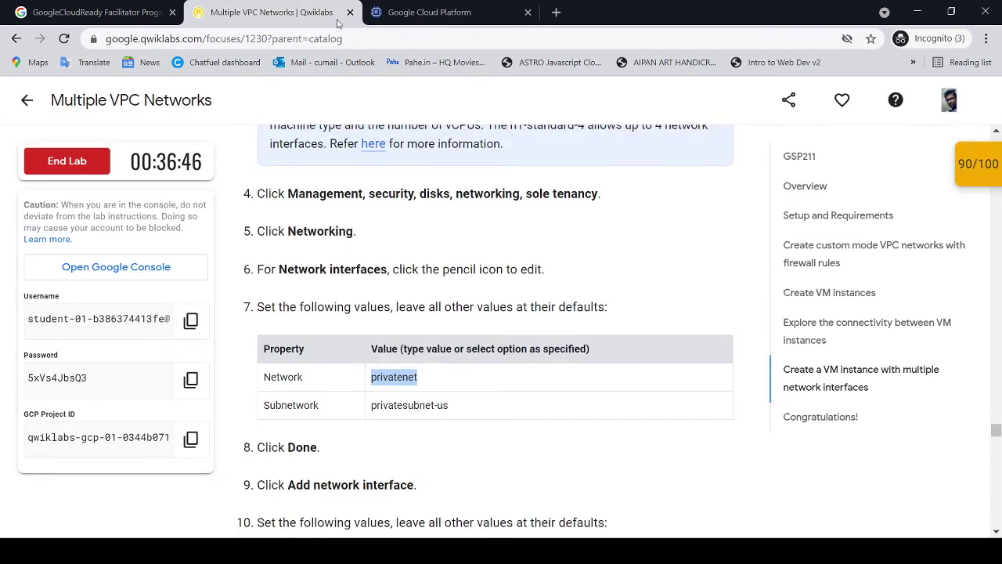
pyautogui.click(405, 17)
pyautogui.click(554, 380)
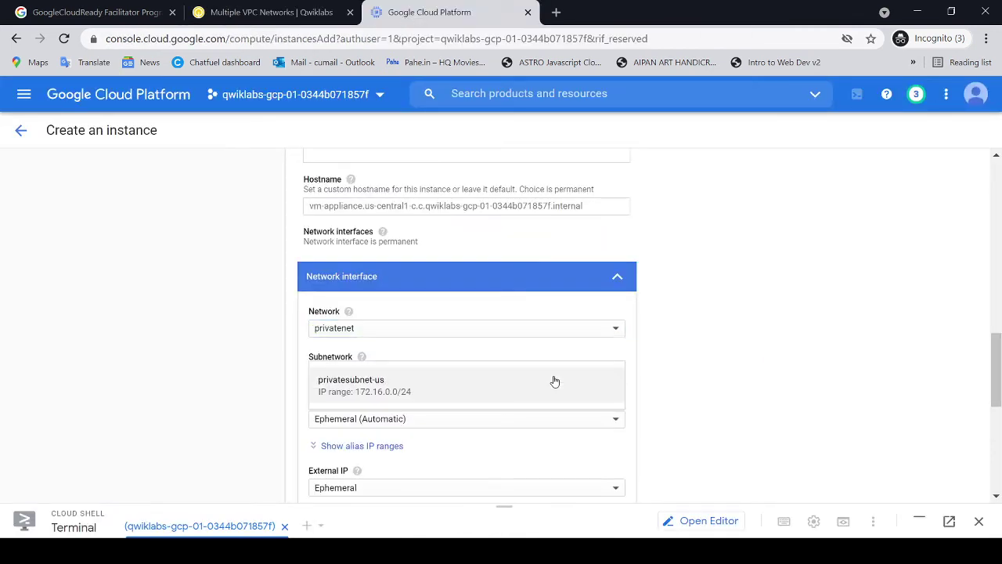
pyautogui.click(554, 382)
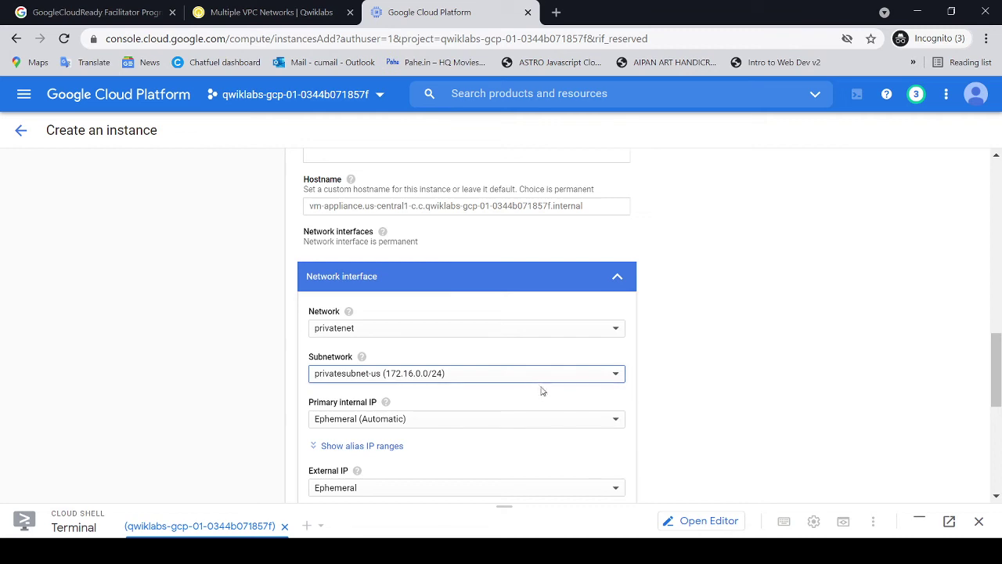
# Step: Read the lab's following steps, finish editing the privatenet interface, and create the vm-appliance instance
pyautogui.click(249, 14)
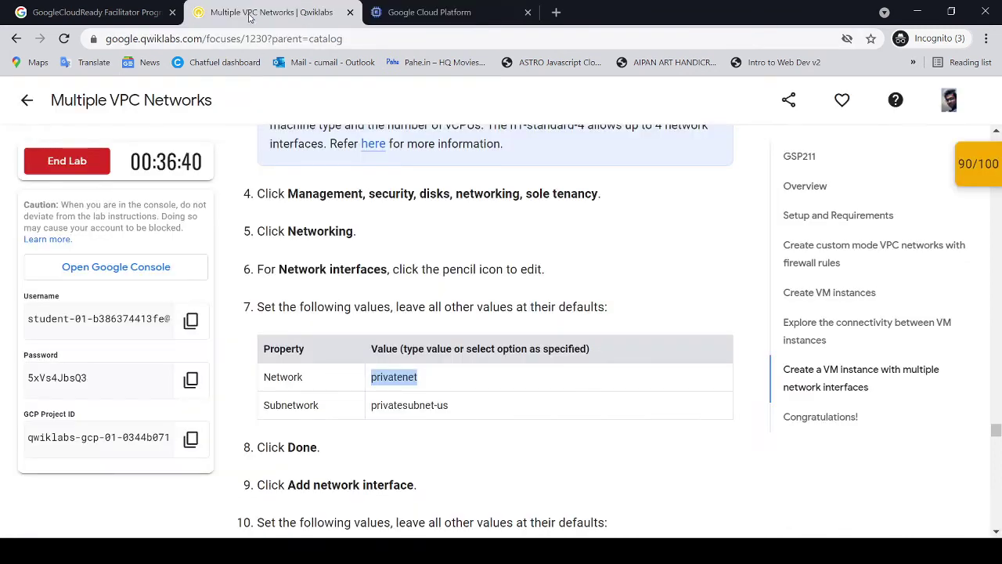
pyautogui.scroll(-3, 429, 108)
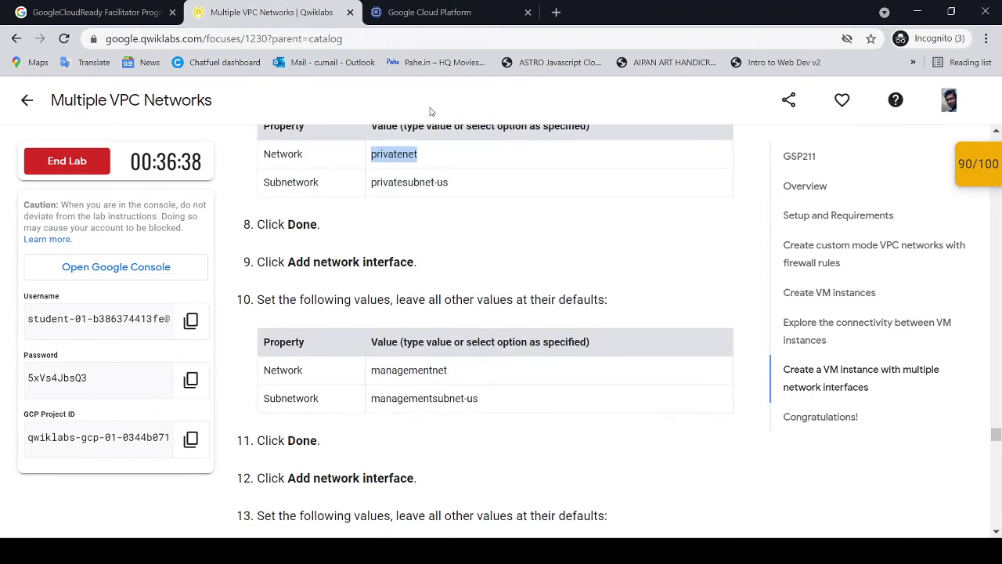
pyautogui.click(419, 13)
pyautogui.scroll(-4, 391, 235)
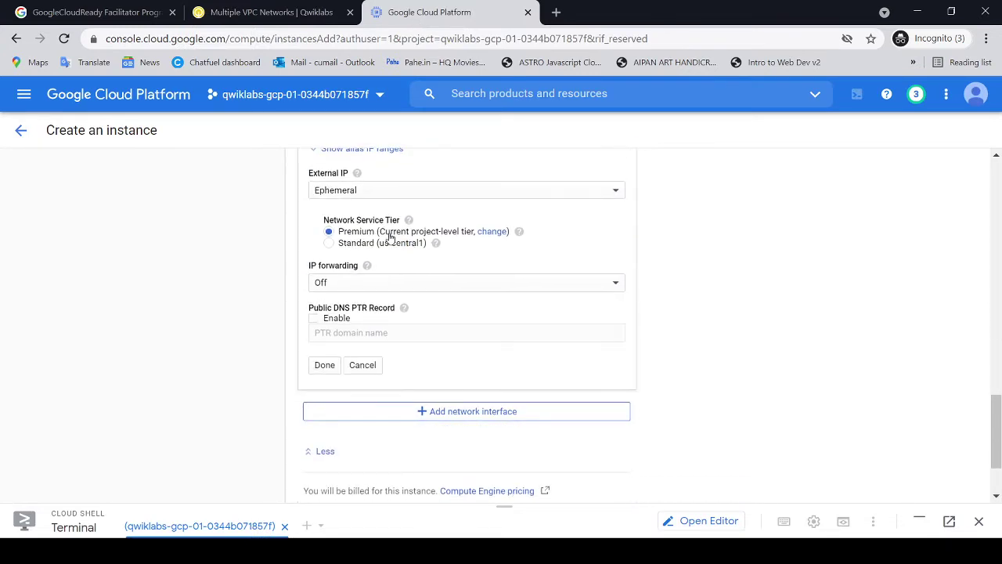
pyautogui.scroll(1, 390, 238)
pyautogui.scroll(1, 390, 238)
pyautogui.scroll(-3, 390, 238)
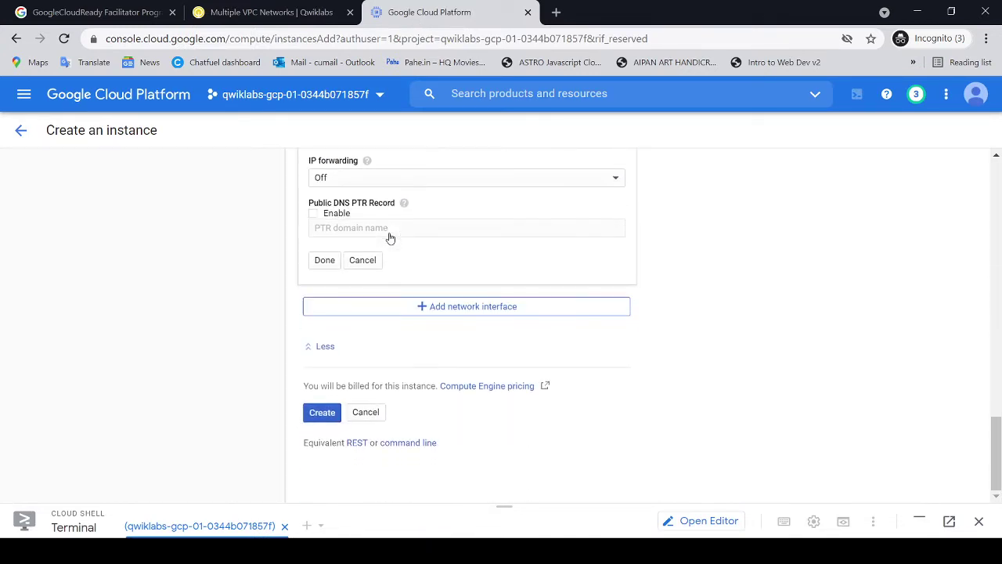
pyautogui.scroll(1, 390, 239)
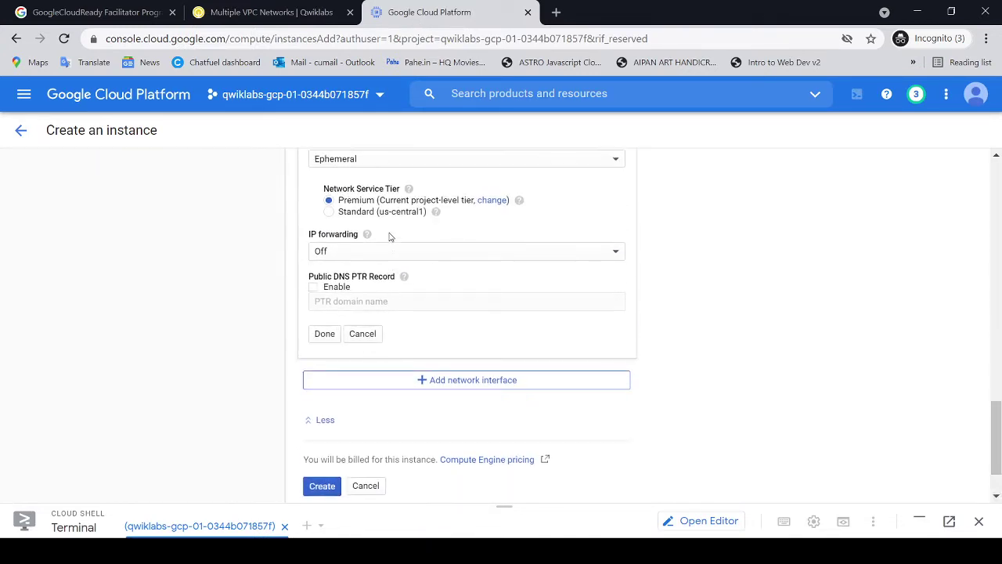
pyautogui.click(321, 344)
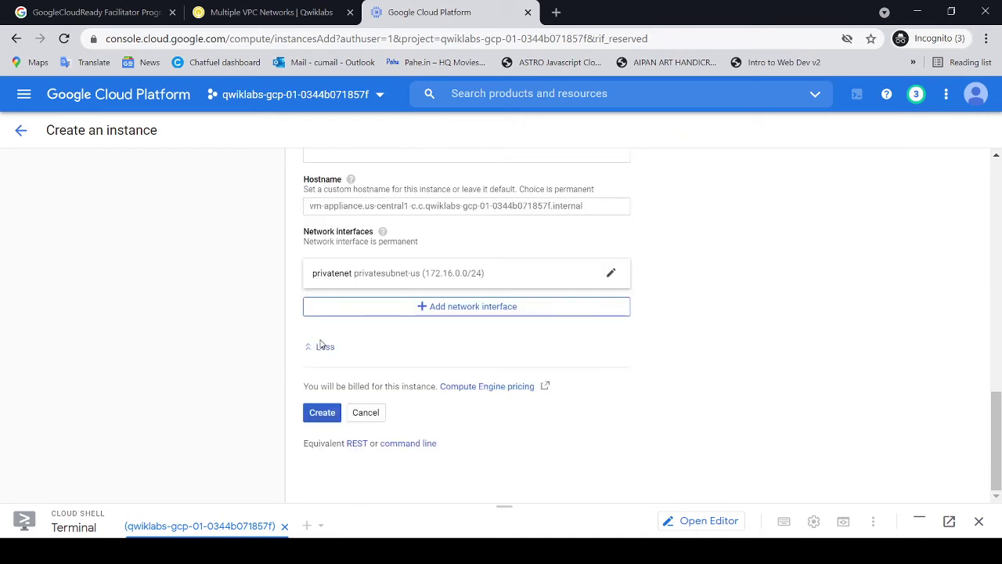
pyautogui.click(323, 414)
# Step: Review the VM instances list and the lab's instructions for adding the managementnet and mynetwork interfaces
pyautogui.hotkey('ctrl', 'shift', 'Tab')
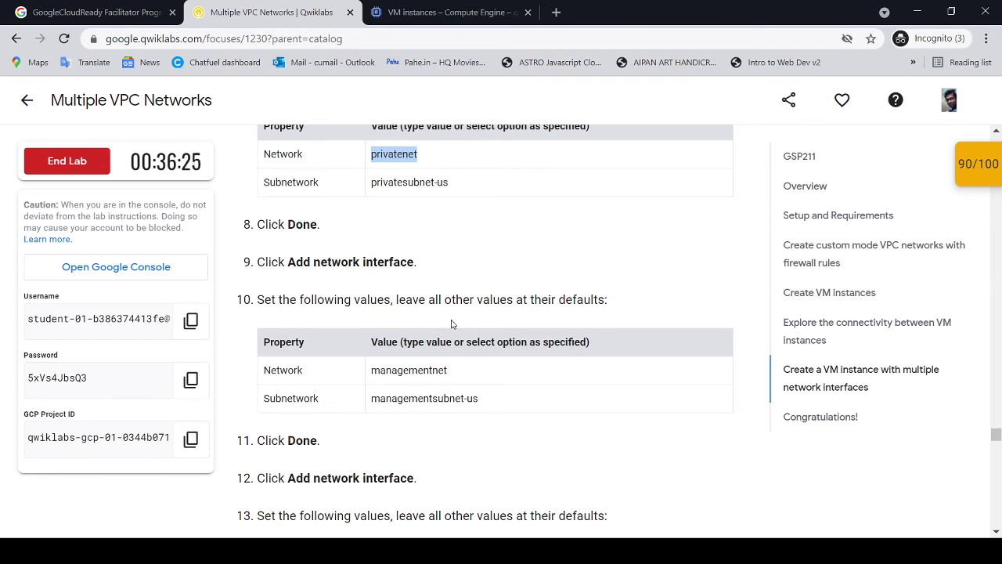
pyautogui.click(456, 20)
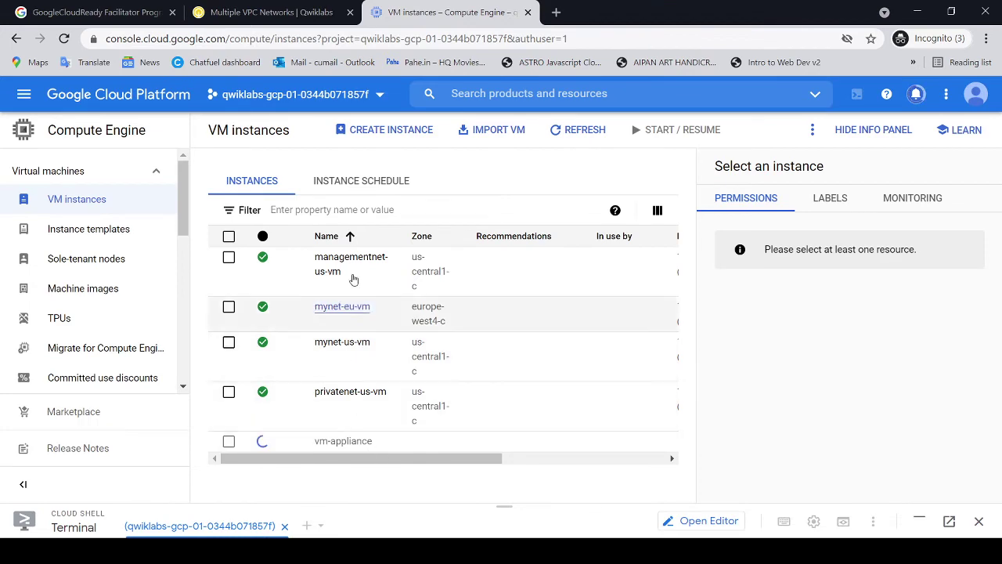
pyautogui.click(298, 13)
pyautogui.scroll(-2, 561, 461)
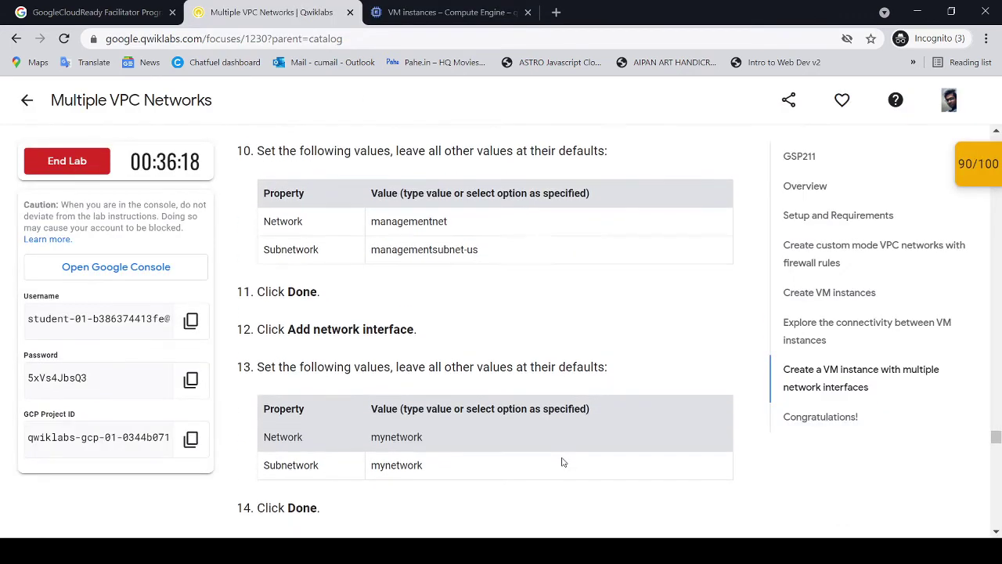
pyautogui.scroll(2, 562, 461)
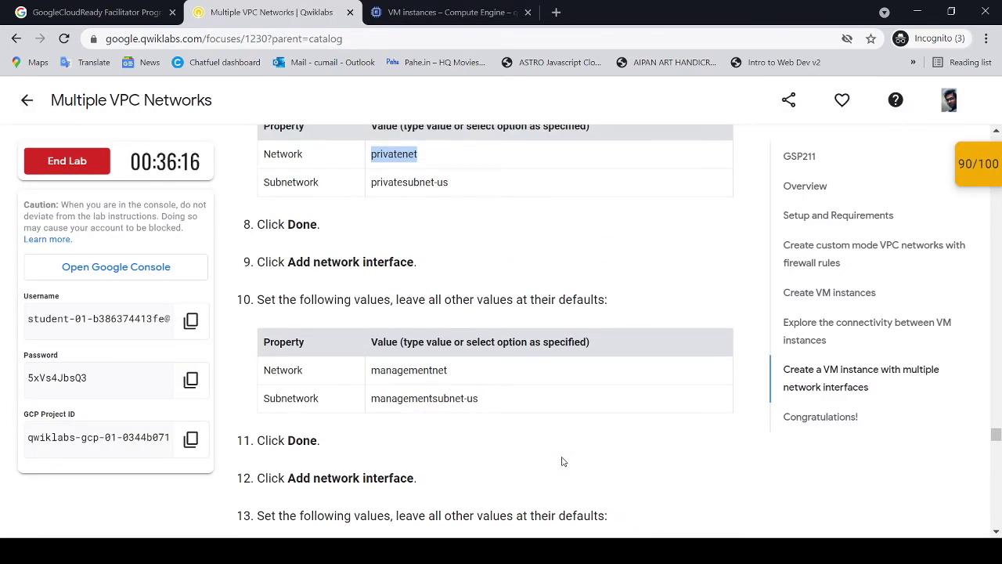
# Step: Check the lab progress for the VM instance with multiple network interfaces and reread the interface instructions
pyautogui.click(450, 12)
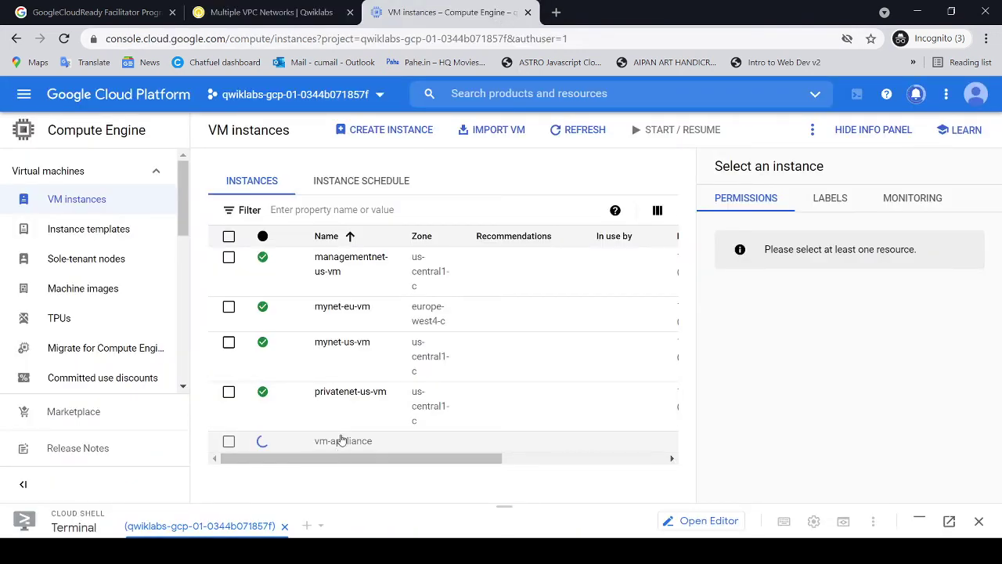
pyautogui.click(275, 12)
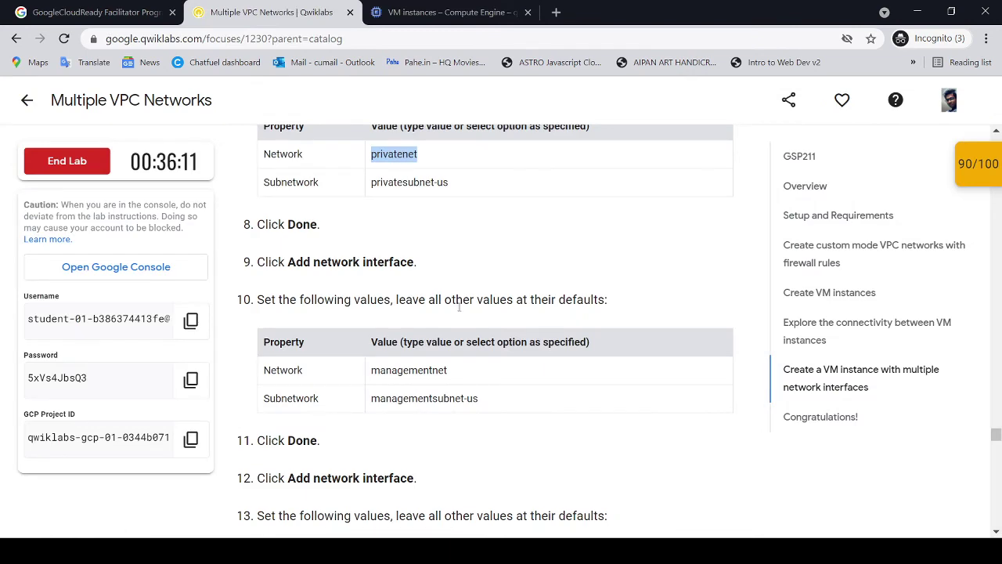
pyautogui.scroll(-4, 460, 307)
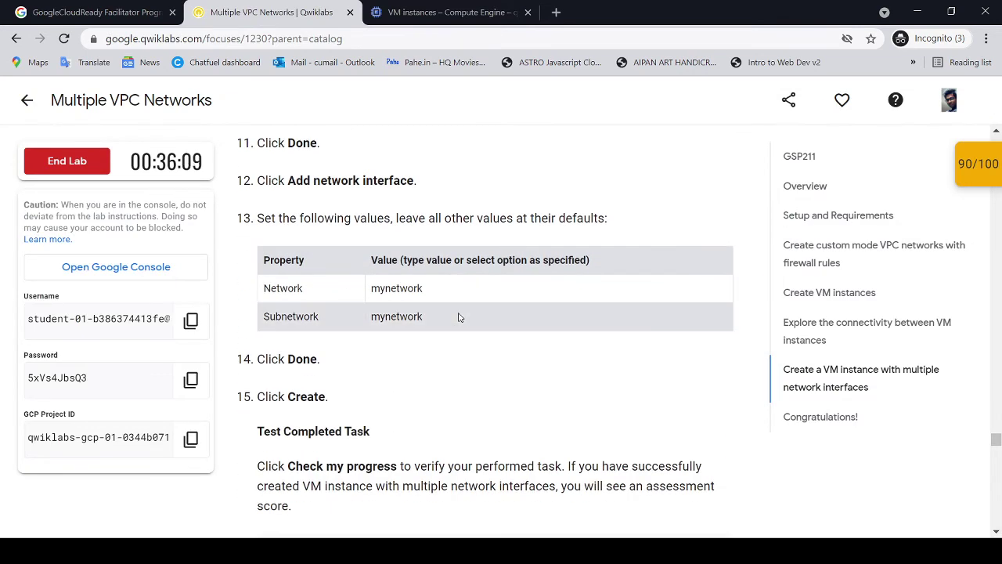
pyautogui.scroll(-3, 460, 318)
pyautogui.click(434, 367)
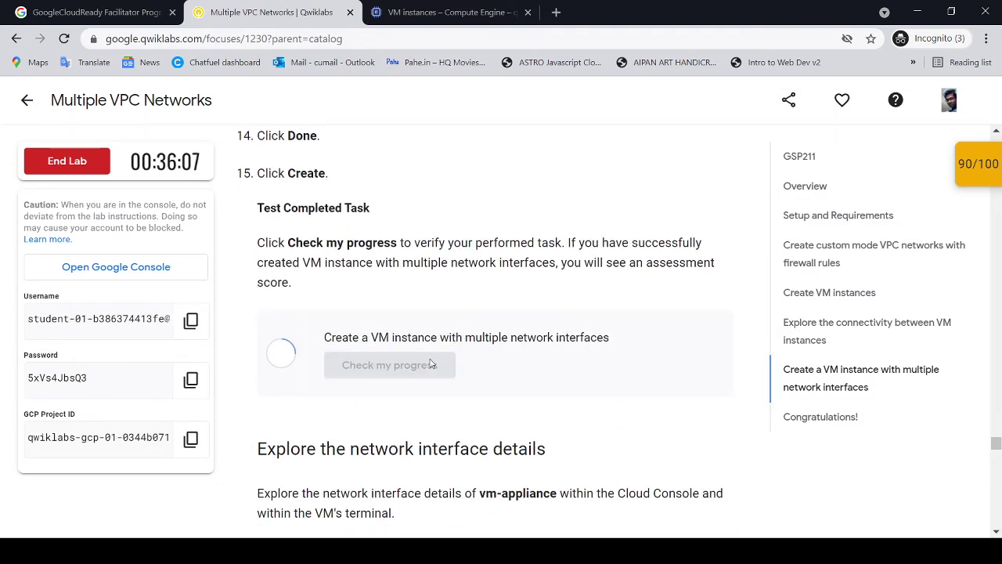
pyautogui.scroll(6, 452, 243)
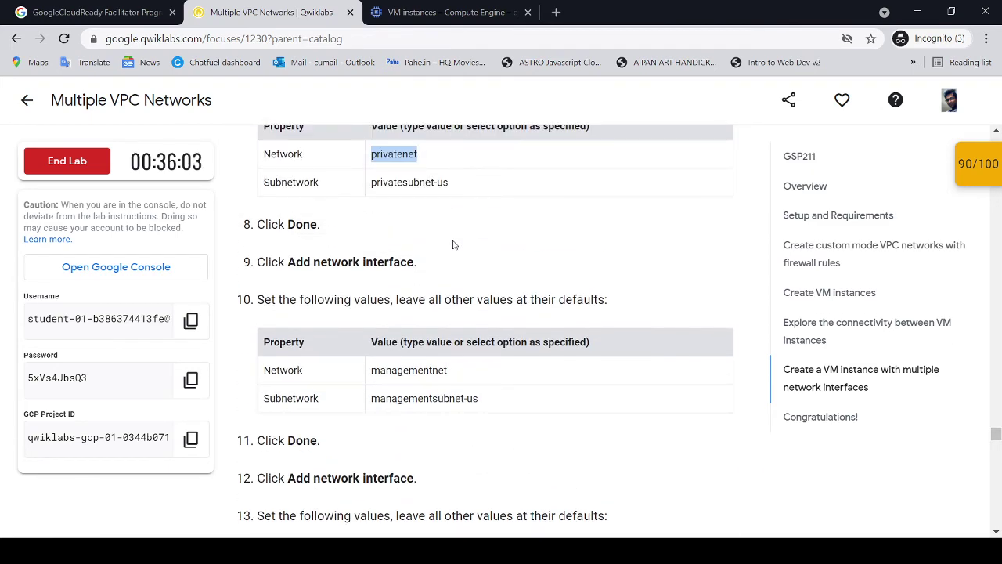
pyautogui.scroll(4, 453, 245)
pyautogui.scroll(-5, 448, 248)
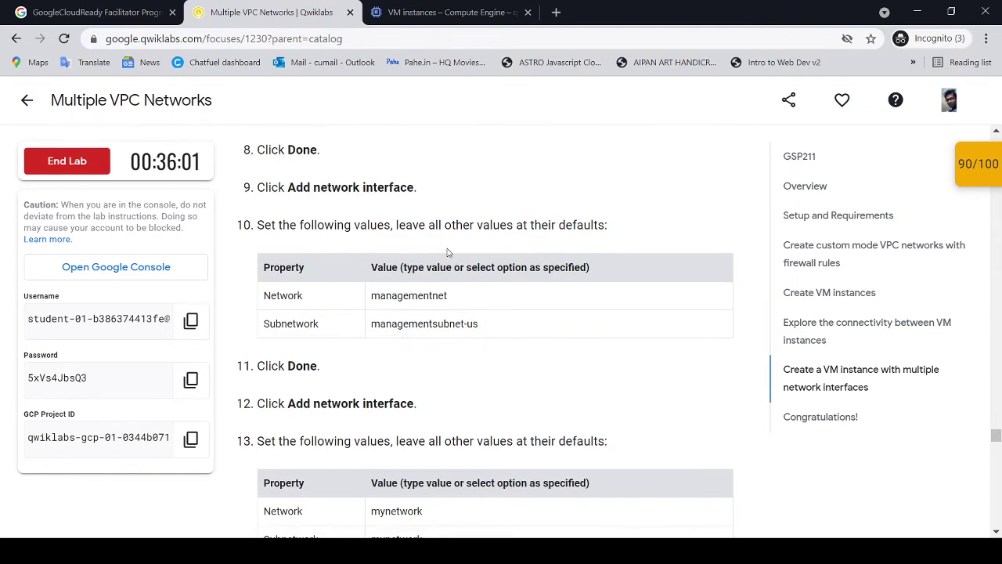
pyautogui.scroll(3, 448, 251)
pyautogui.scroll(-2, 448, 252)
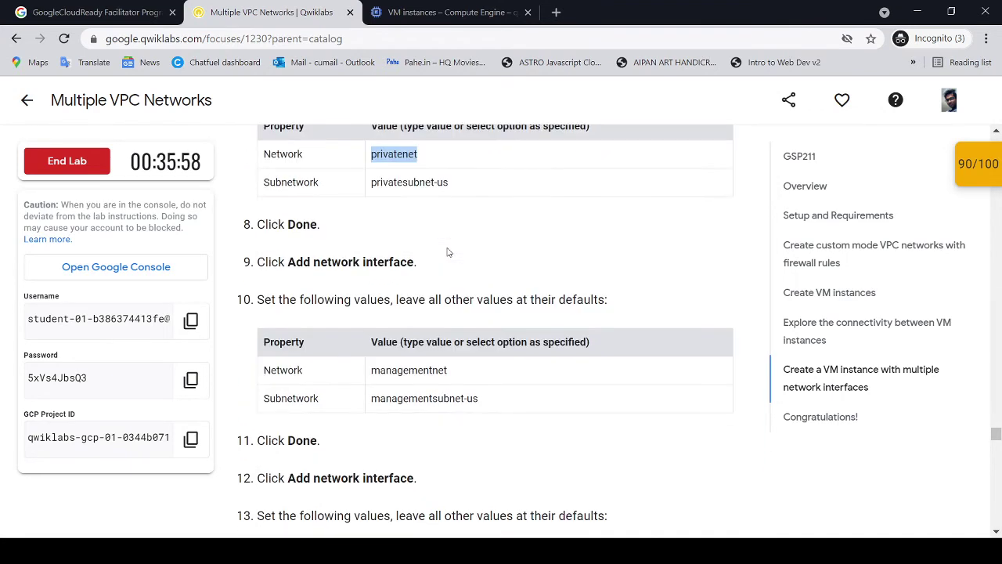
# Step: Select the vm-appliance instance in the Cloud Console and examine its available actions and SSH connection options
pyautogui.click(430, 23)
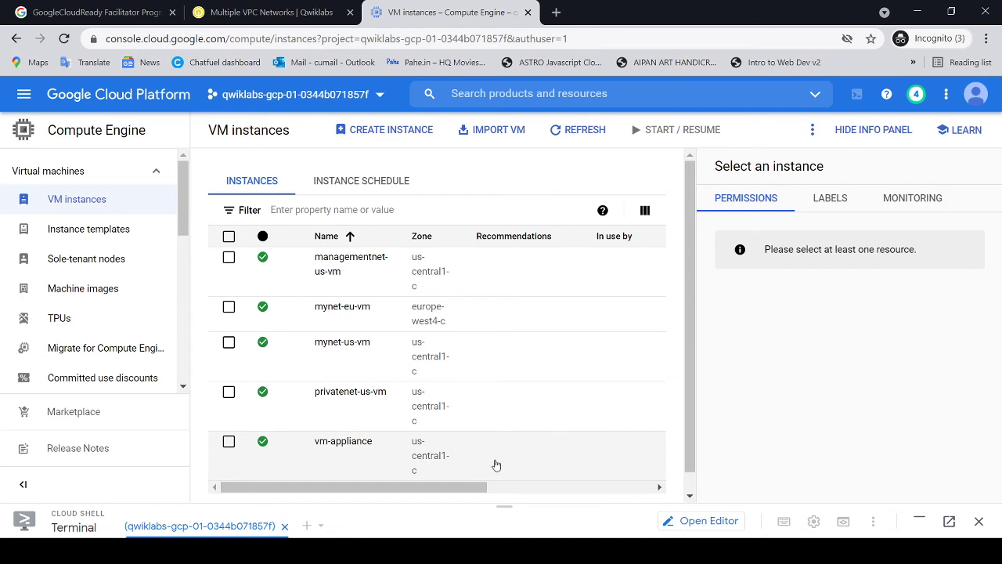
pyautogui.click(405, 460)
pyautogui.moveTo(415, 487); pyautogui.dragTo(681, 486)
pyautogui.click(645, 442)
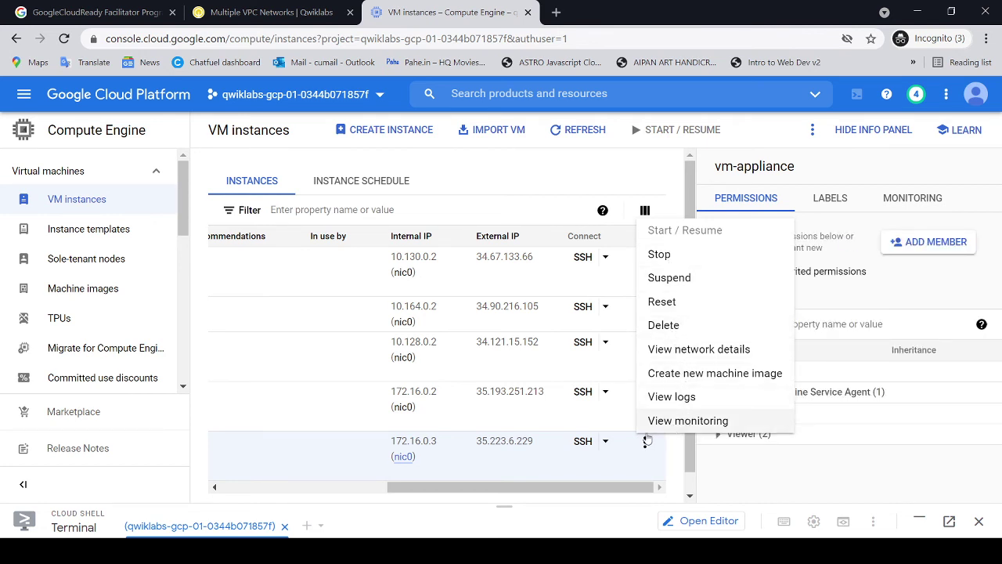
pyautogui.click(606, 445)
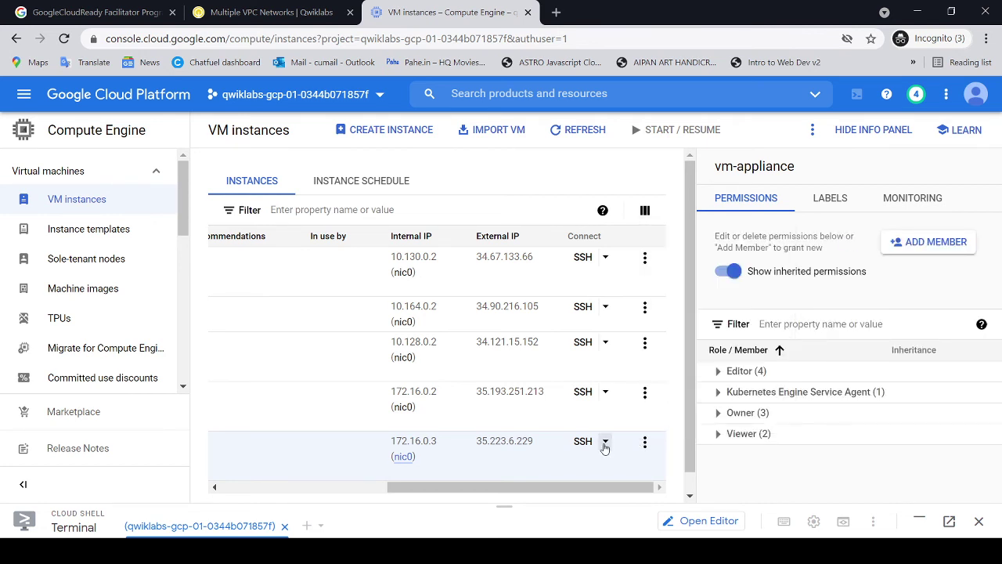
pyautogui.click(605, 445)
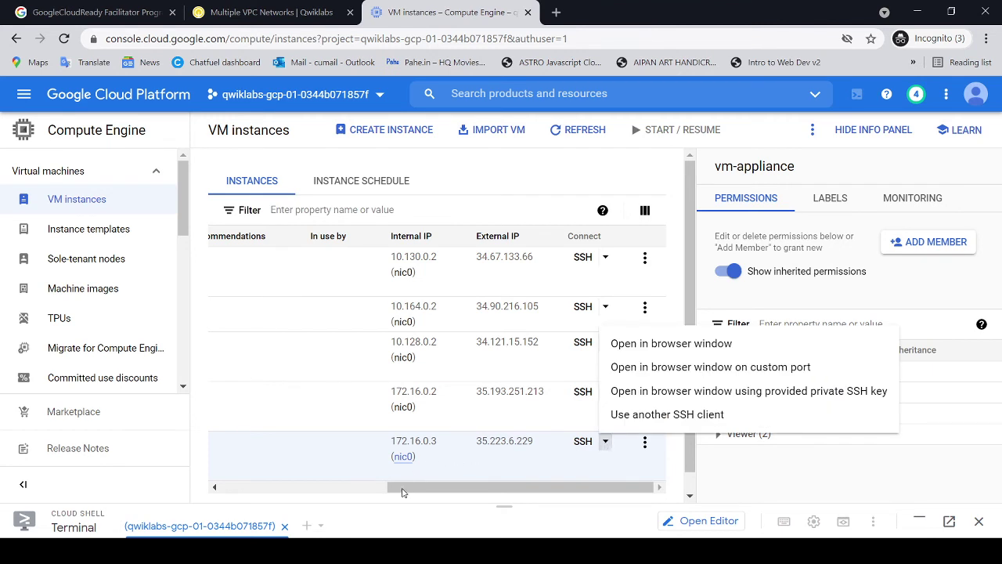
pyautogui.hscroll(-5, 265, 494)
pyautogui.click(230, 442)
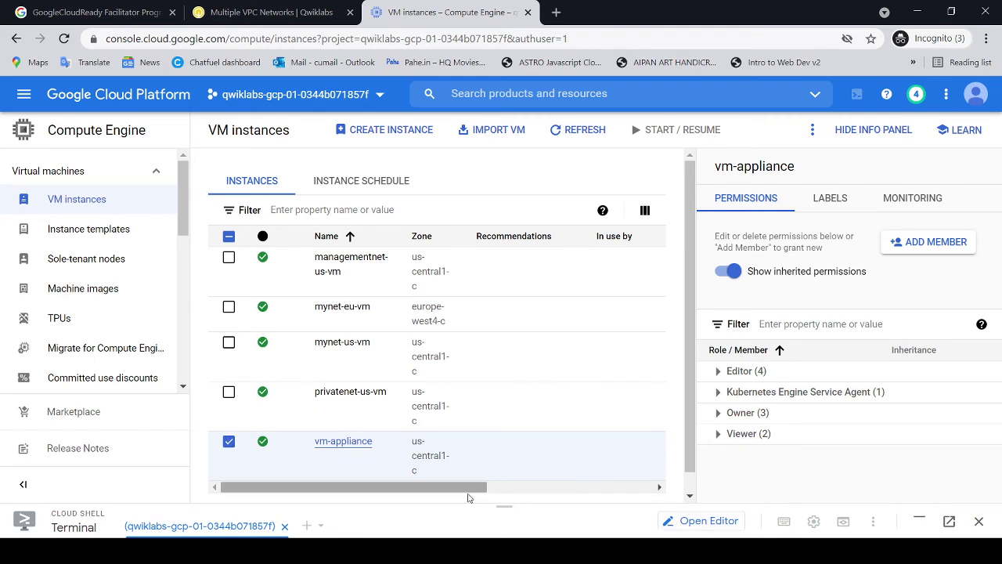
pyautogui.moveTo(474, 487); pyautogui.dragTo(654, 487)
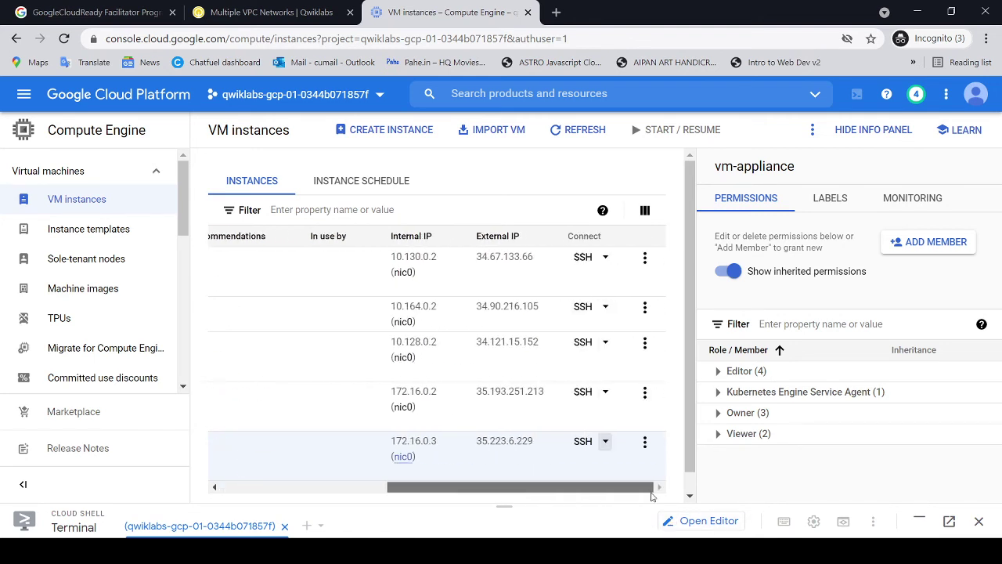
pyautogui.click(645, 448)
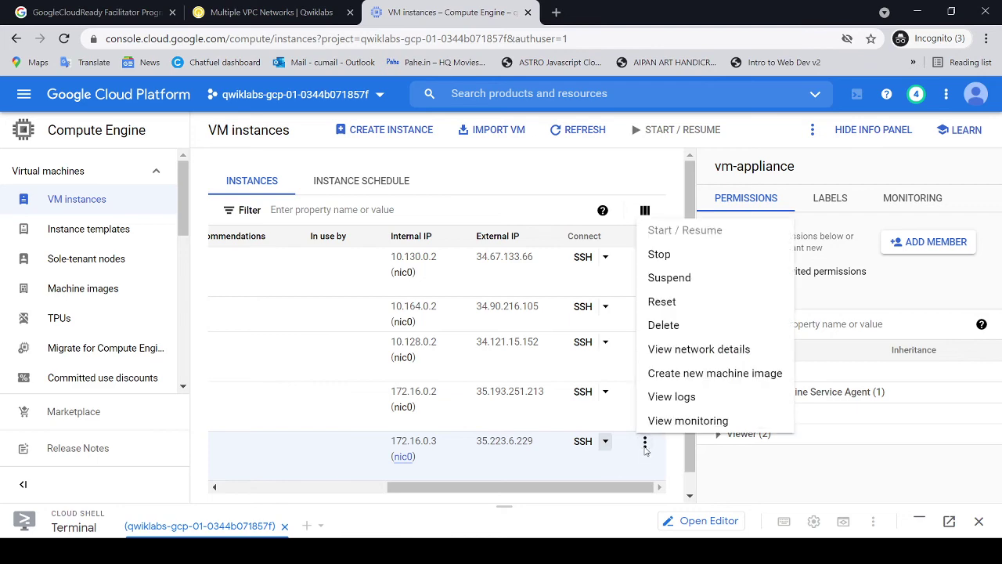
pyautogui.click(680, 311)
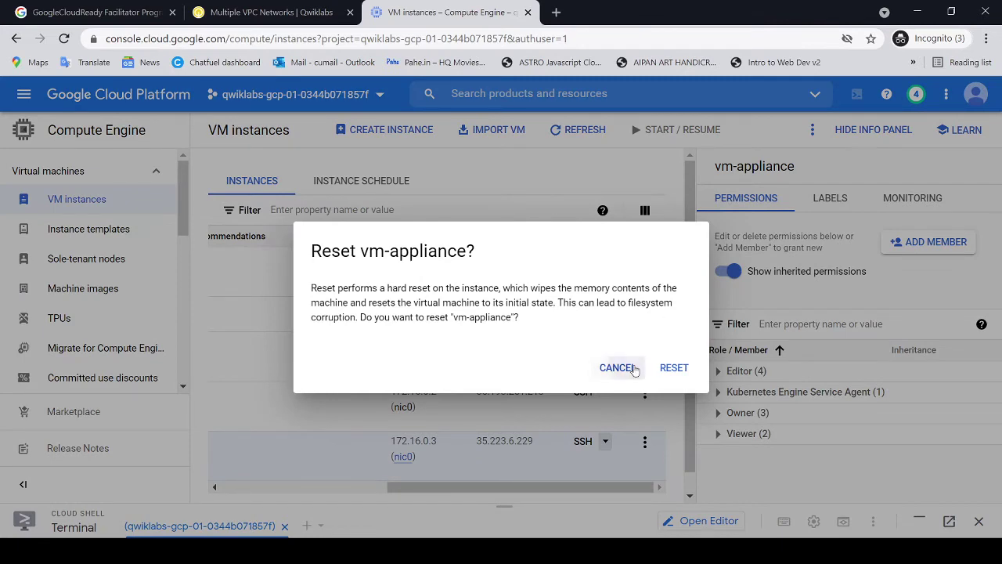
pyautogui.click(632, 368)
# Step: Delete the vm-appliance instance together with its boot disk
pyautogui.click(646, 444)
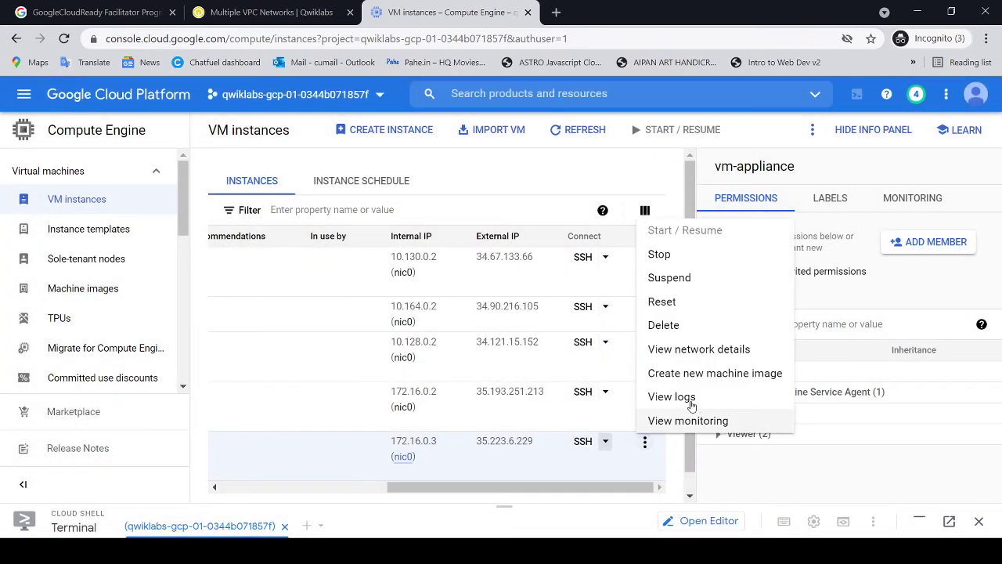
pyautogui.click(700, 326)
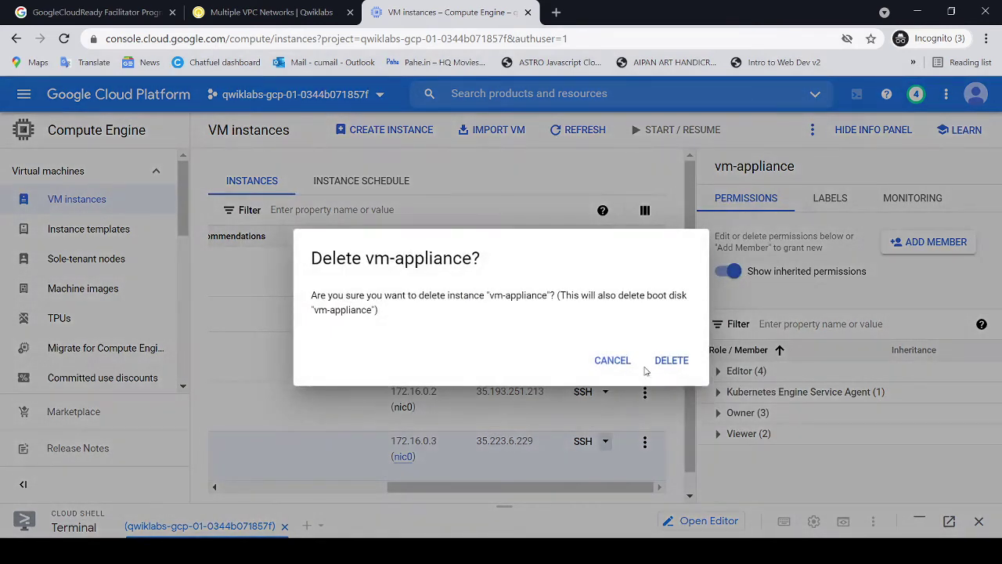
pyautogui.click(663, 362)
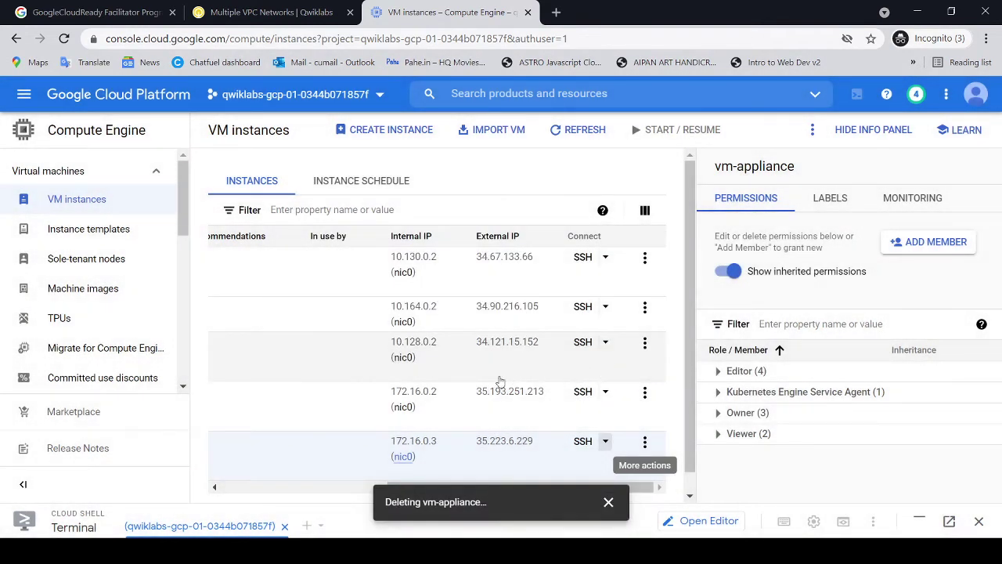
pyautogui.click(332, 490)
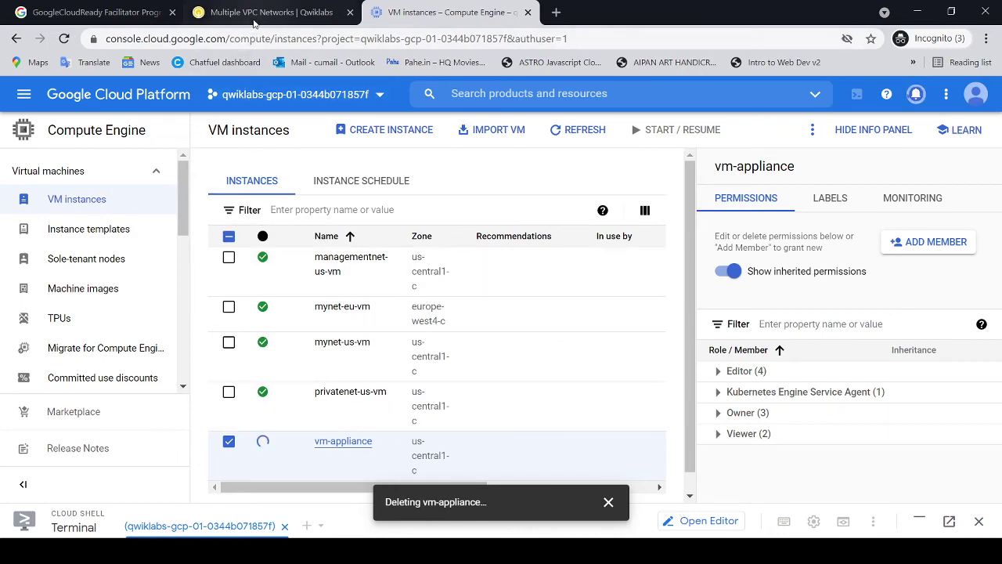
# Step: Go back to the lab's instance creation steps and copy the name vm-appliance from the property table
pyautogui.click(252, 19)
pyautogui.scroll(5, 472, 224)
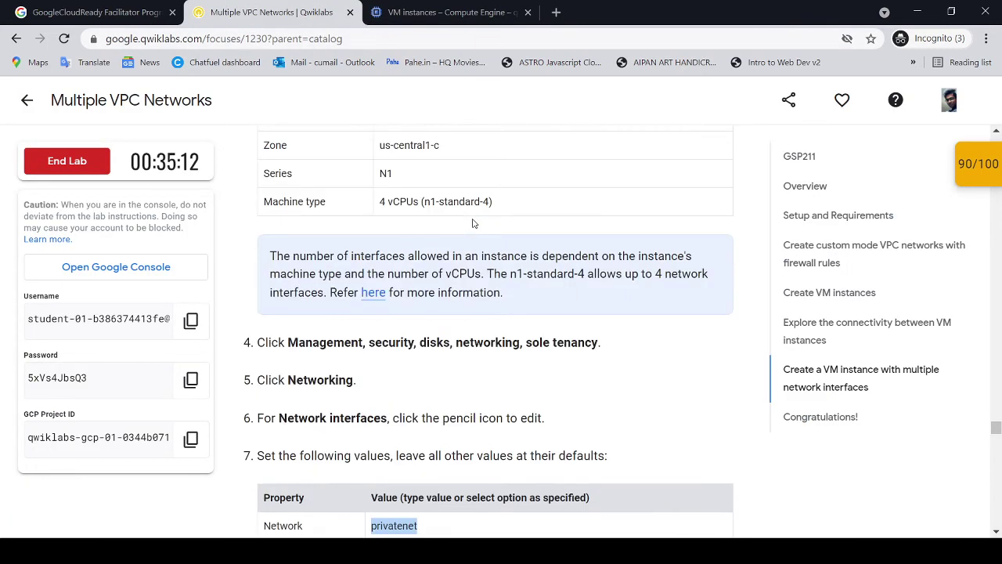
pyautogui.scroll(2, 472, 224)
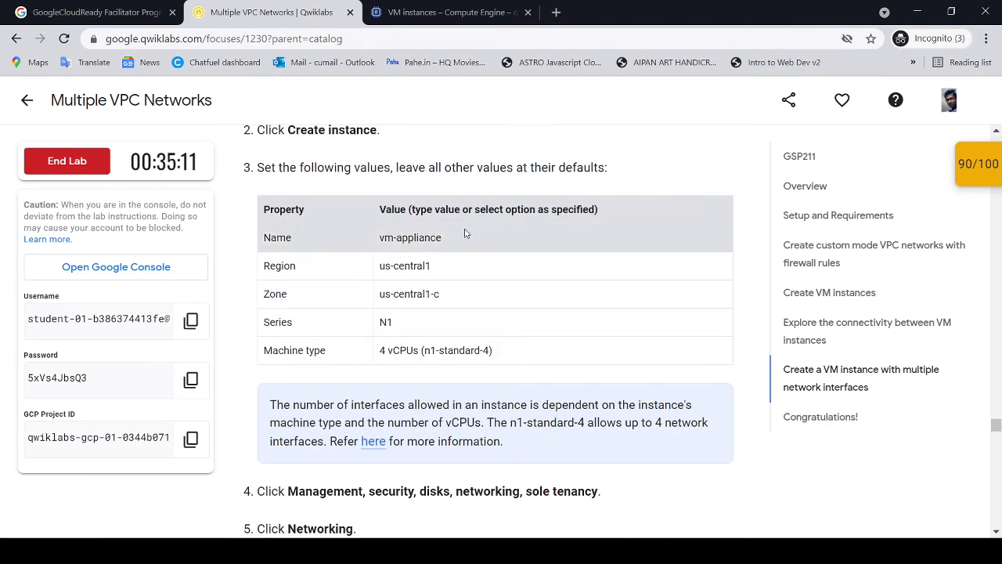
pyautogui.moveTo(443, 238); pyautogui.dragTo(381, 237)
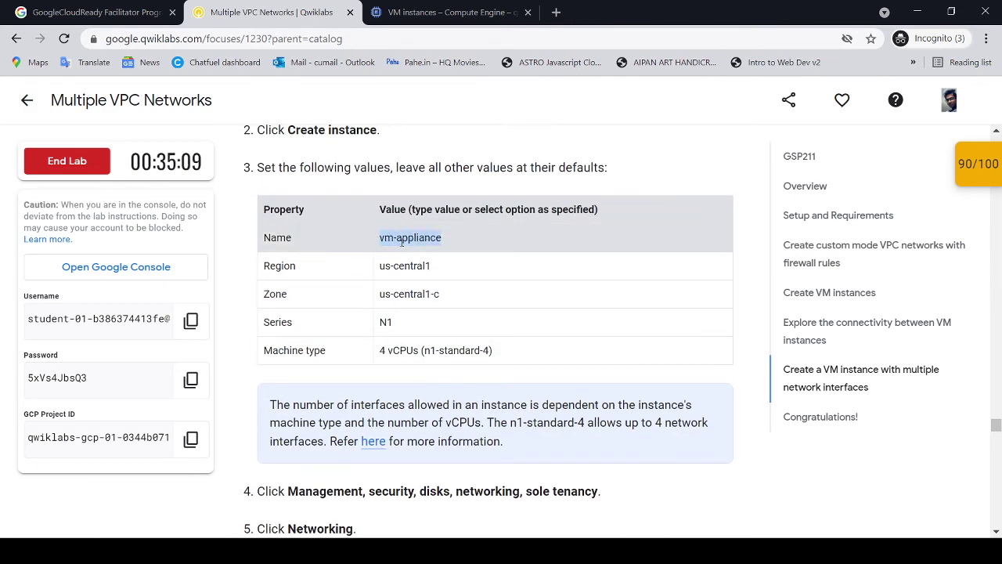
# Step: Start creating a new VM instance in the Cloud Console and name it vm-appliance
pyautogui.click(416, 19)
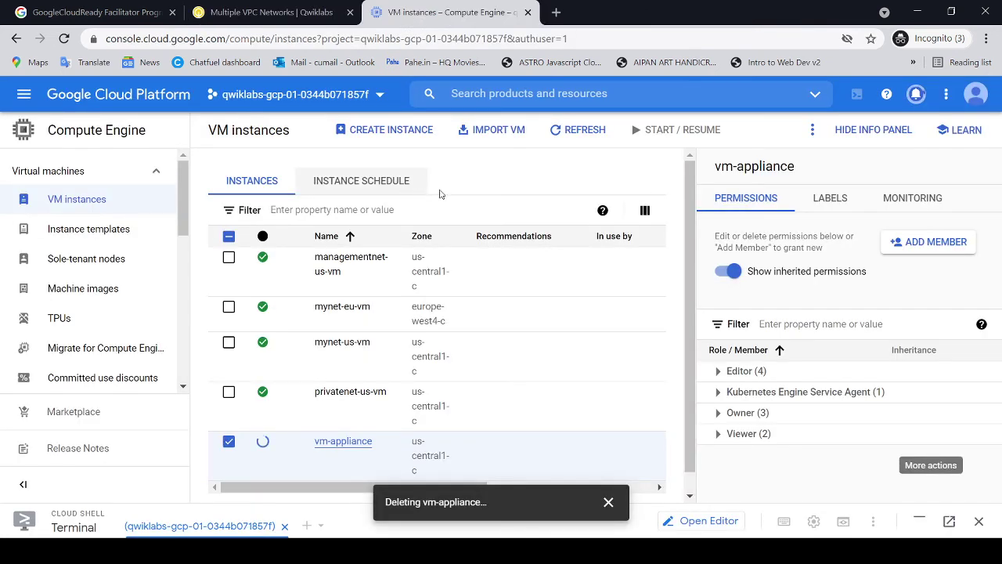
pyautogui.scroll(-1, 553, 310)
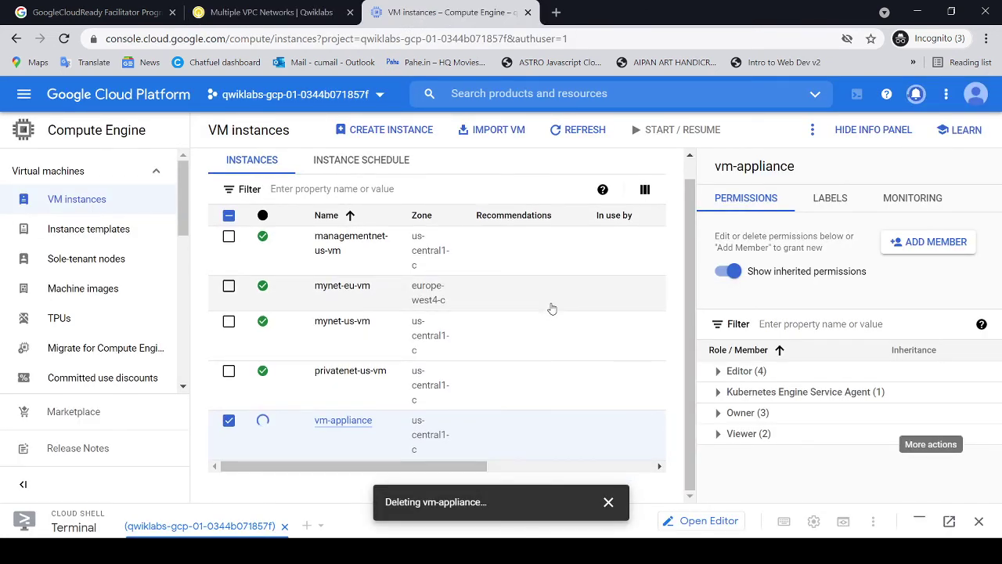
pyautogui.scroll(1, 552, 309)
pyautogui.scroll(-1, 552, 310)
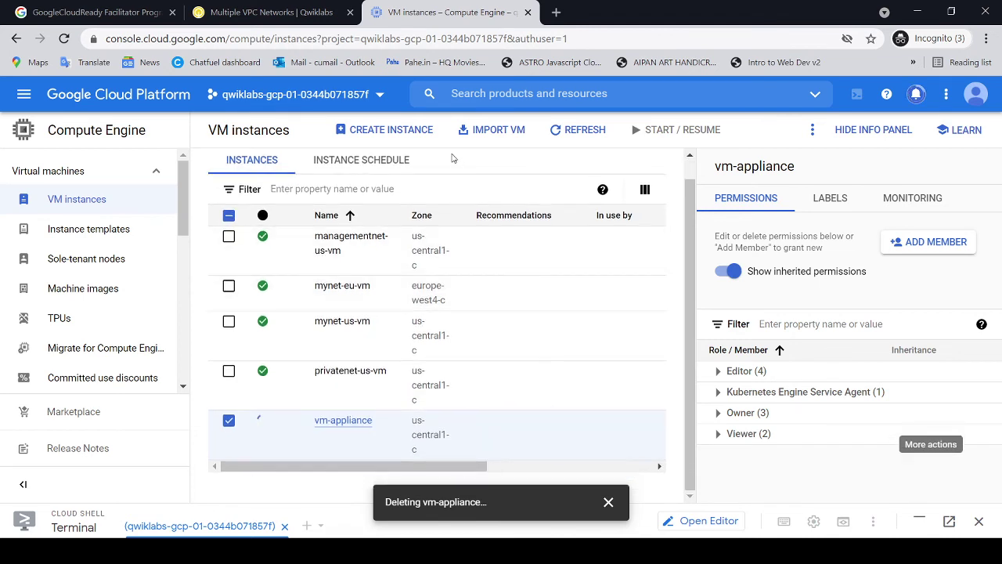
pyautogui.click(416, 133)
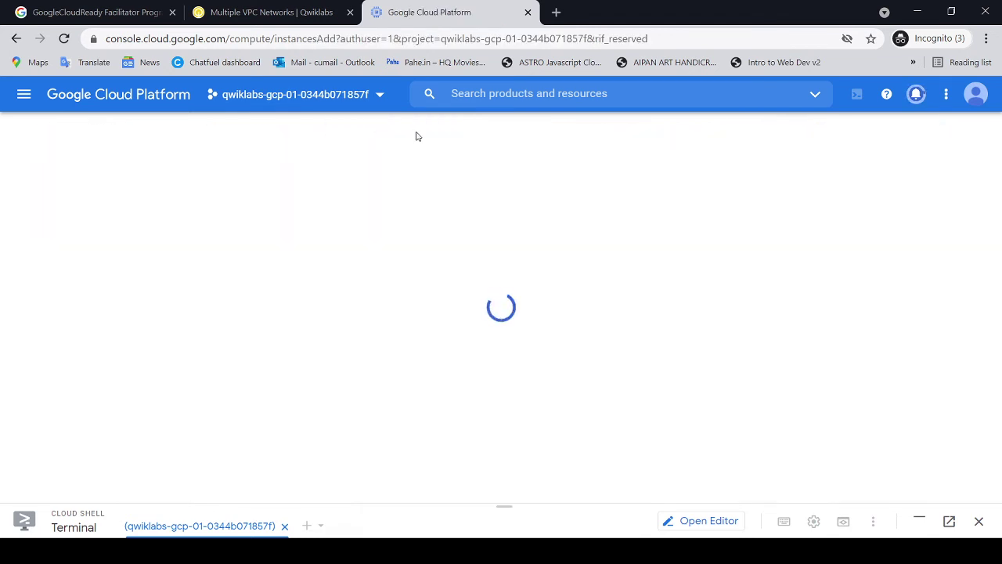
pyautogui.click(306, 14)
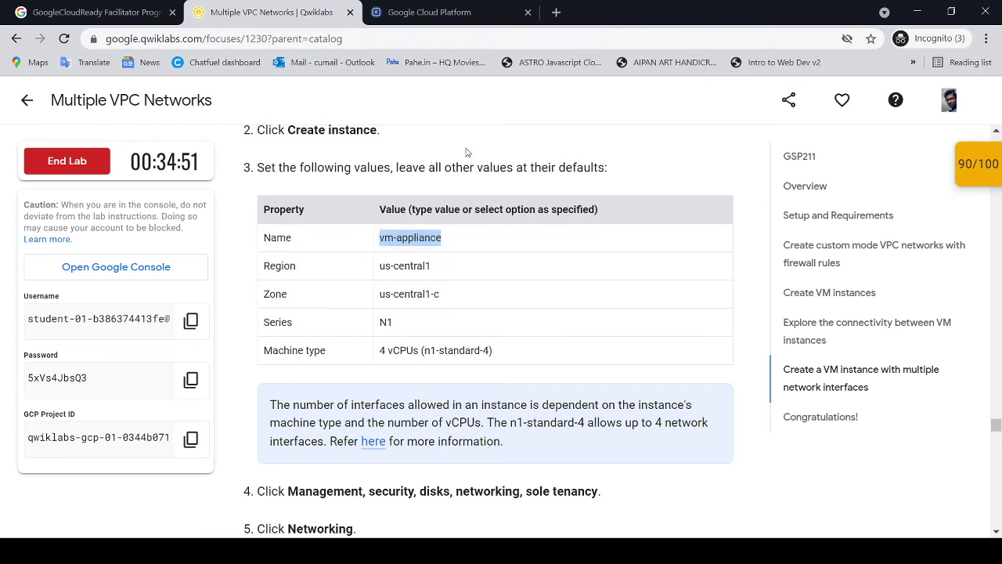
pyautogui.click(481, 13)
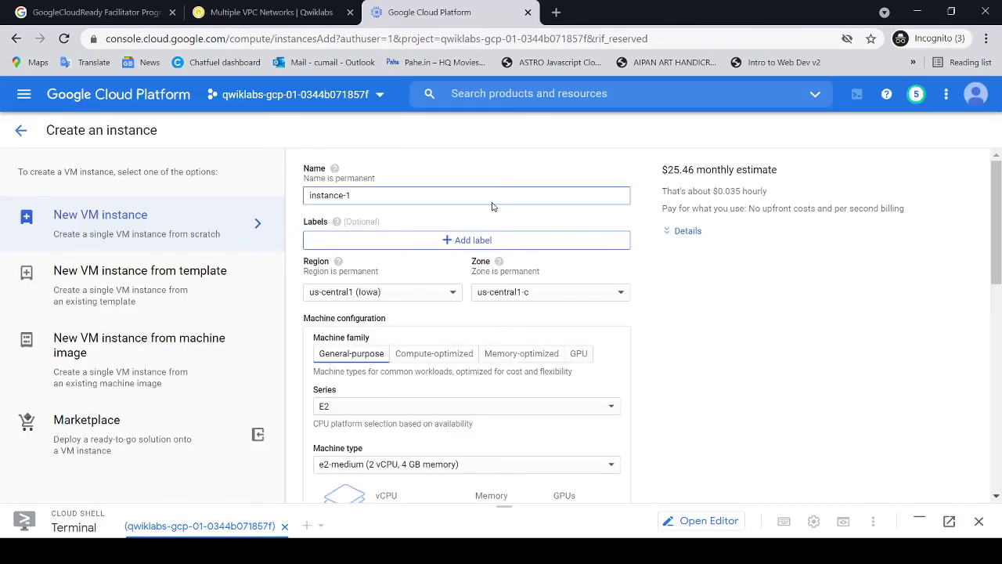
pyautogui.moveTo(441, 202); pyautogui.dragTo(299, 214)
pyautogui.write('vm-appliance')
# Step: Set the new instance's series to N1 and its machine type to n1-standard-4 (4 vCPU, 15 GB memory)
pyautogui.click(304, 11)
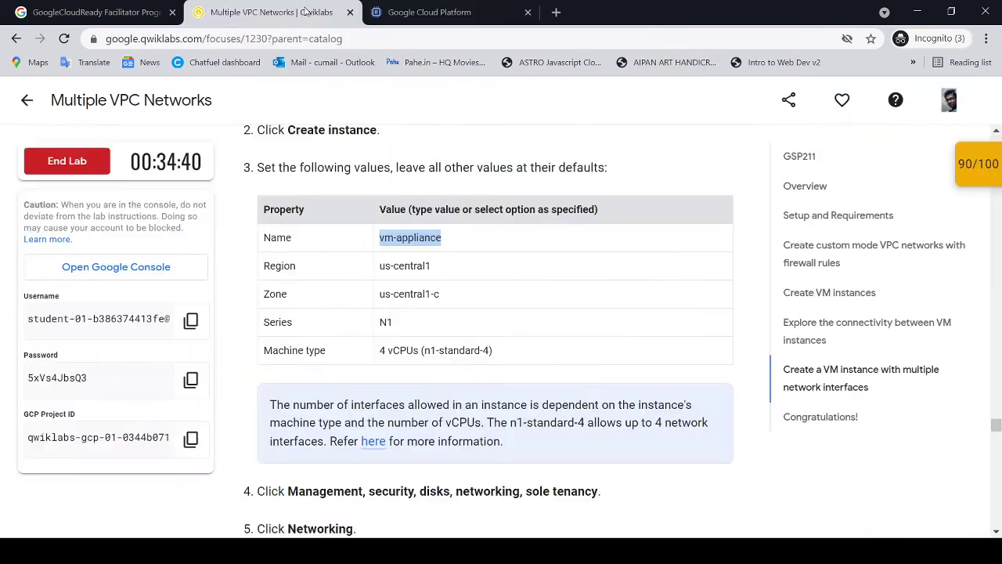
pyautogui.click(415, 17)
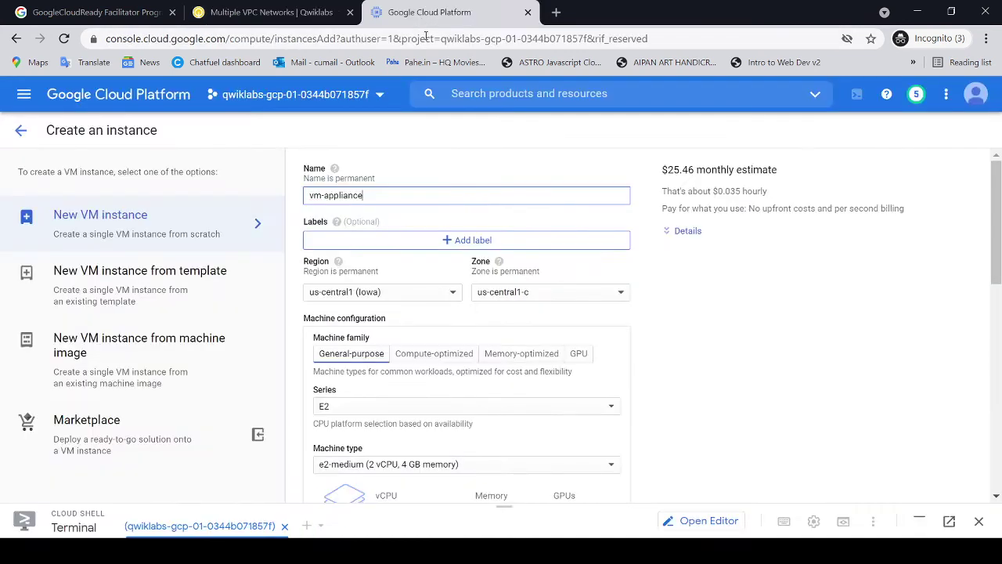
pyautogui.click(499, 405)
pyautogui.click(436, 374)
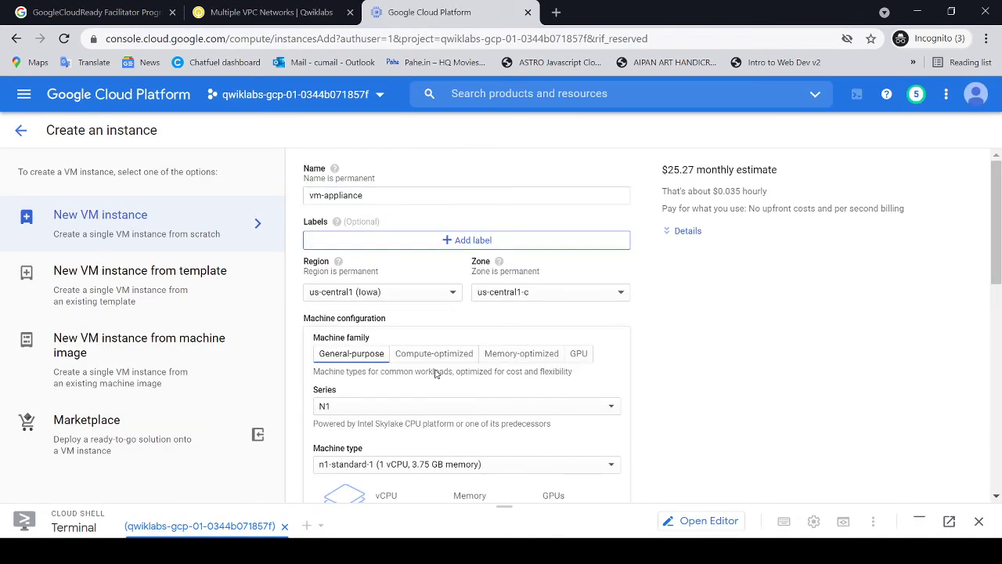
pyautogui.scroll(-3, 436, 373)
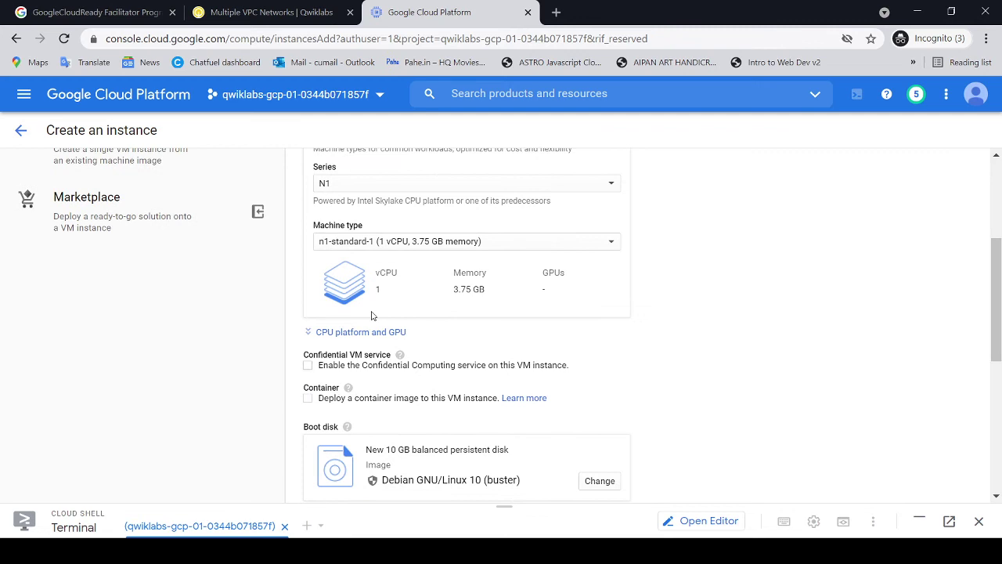
pyautogui.click(458, 247)
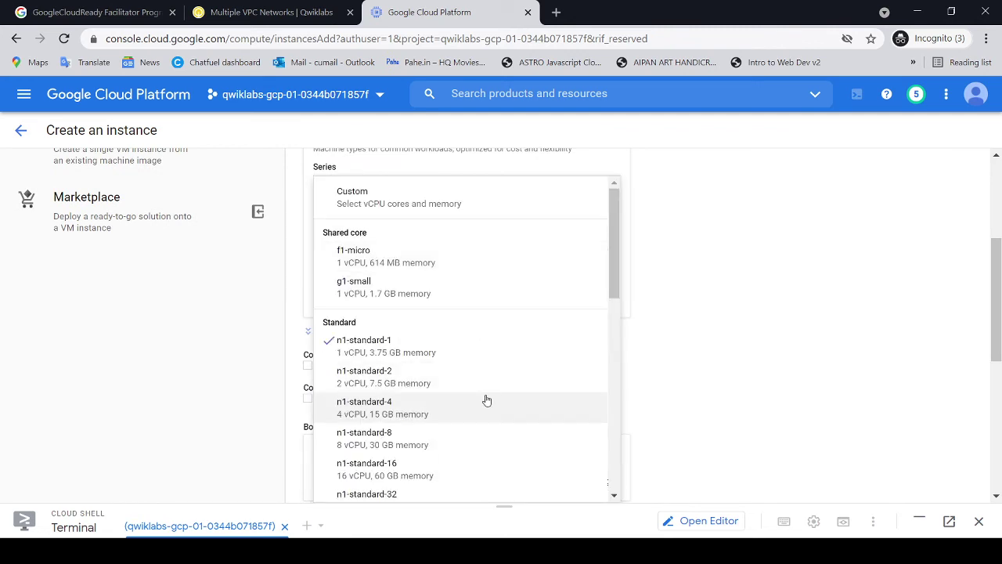
pyautogui.click(389, 413)
# Step: Following the lab's instance steps, expand the new instance's networking settings in the Cloud Console and open the default network interface for editing
pyautogui.click(272, 12)
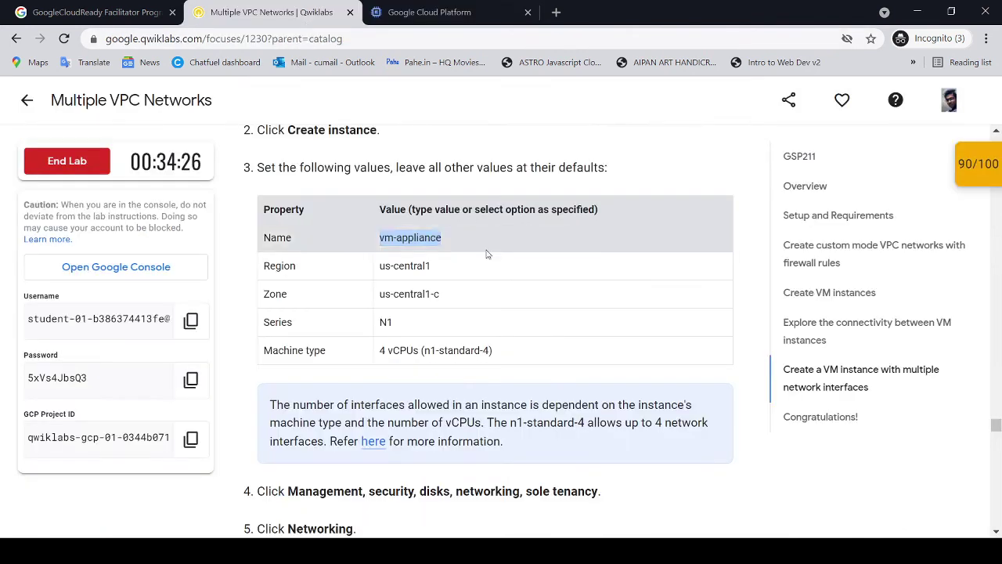
pyautogui.scroll(-3, 524, 355)
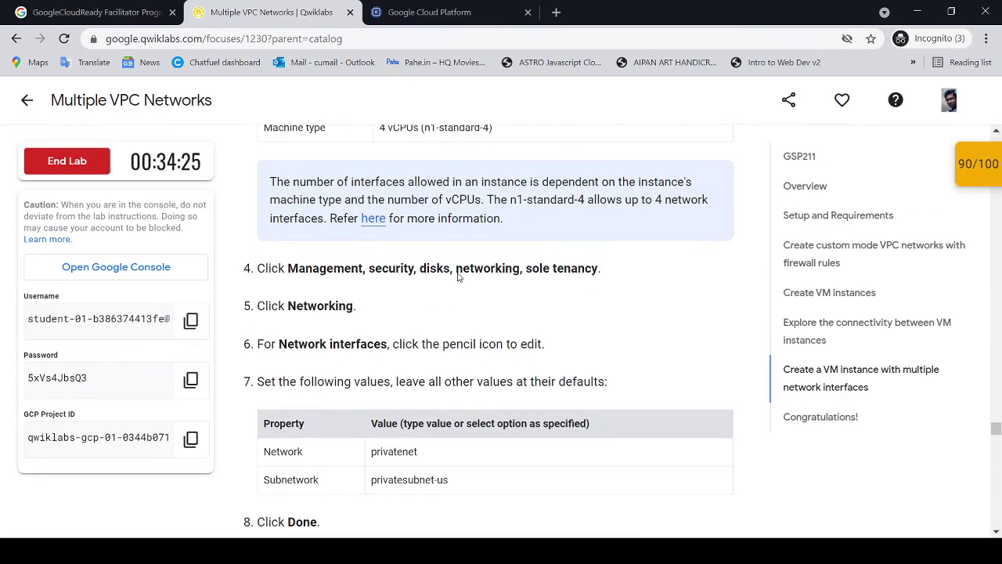
pyautogui.click(429, 22)
pyautogui.scroll(-10, 508, 298)
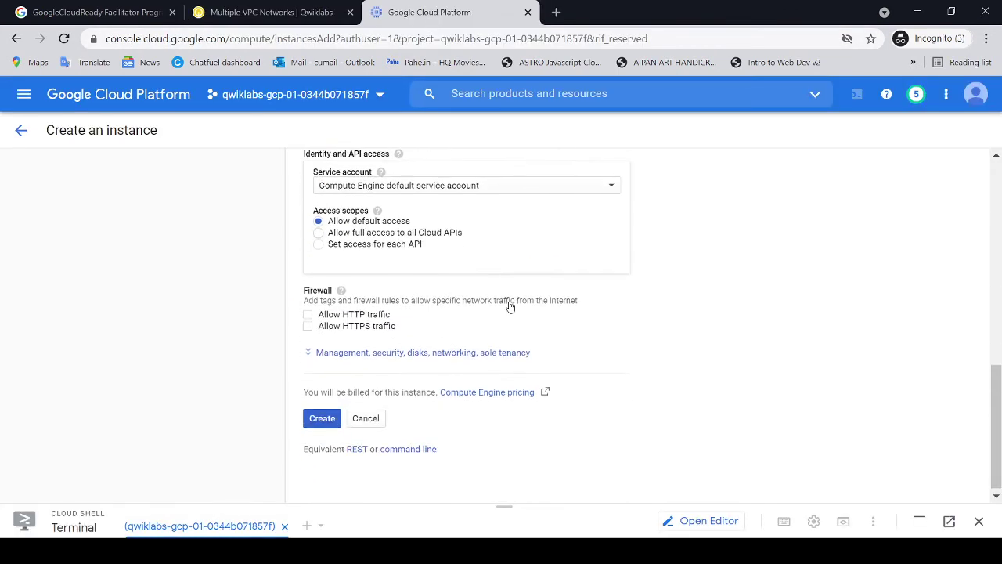
pyautogui.click(474, 347)
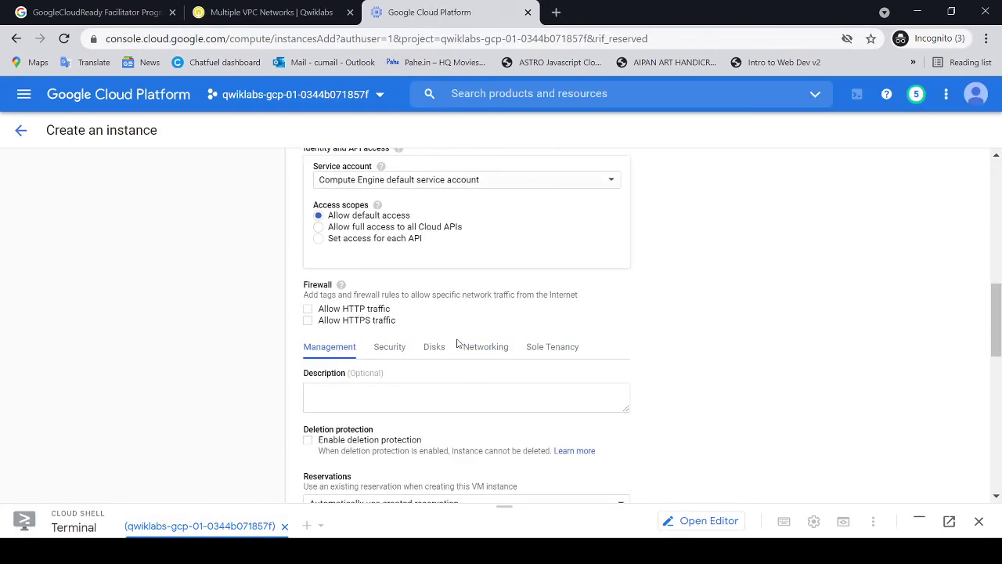
pyautogui.click(476, 348)
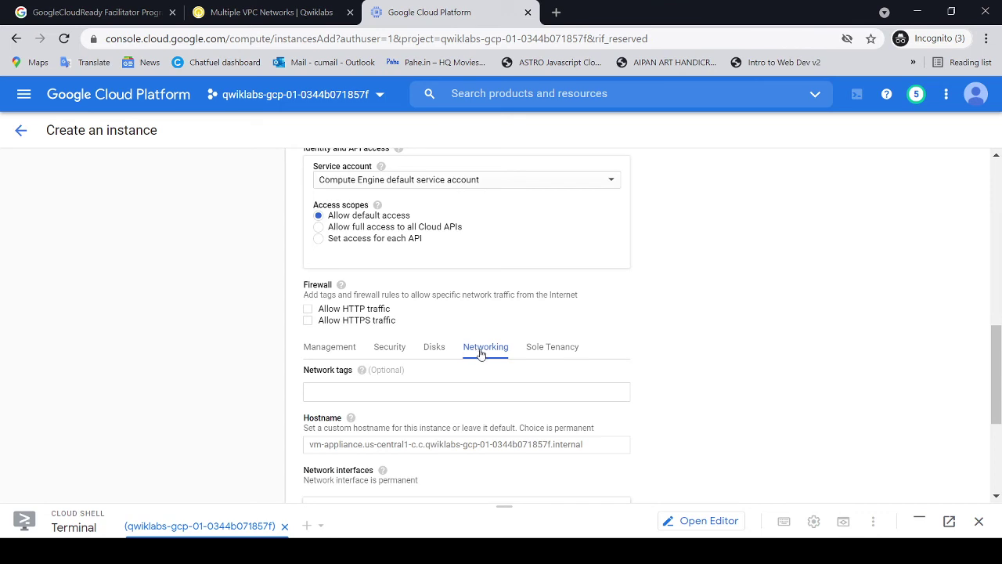
pyautogui.scroll(-2, 480, 353)
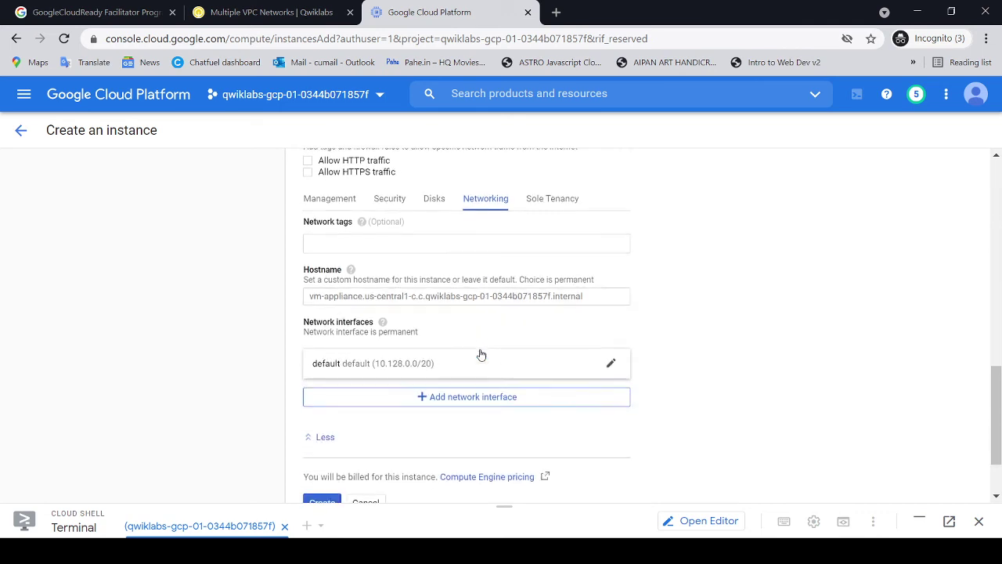
pyautogui.click(611, 366)
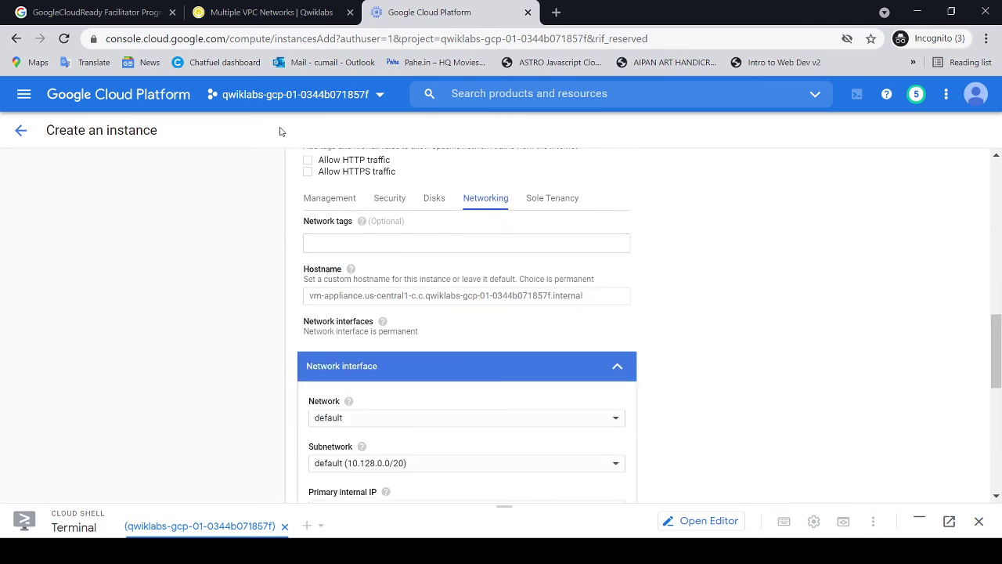
# Step: Assign the first network interface to network privatenet and subnetwork privatesubnet-us as the lab specifies, and finish editing it
pyautogui.click(274, 11)
pyautogui.scroll(-1, 552, 437)
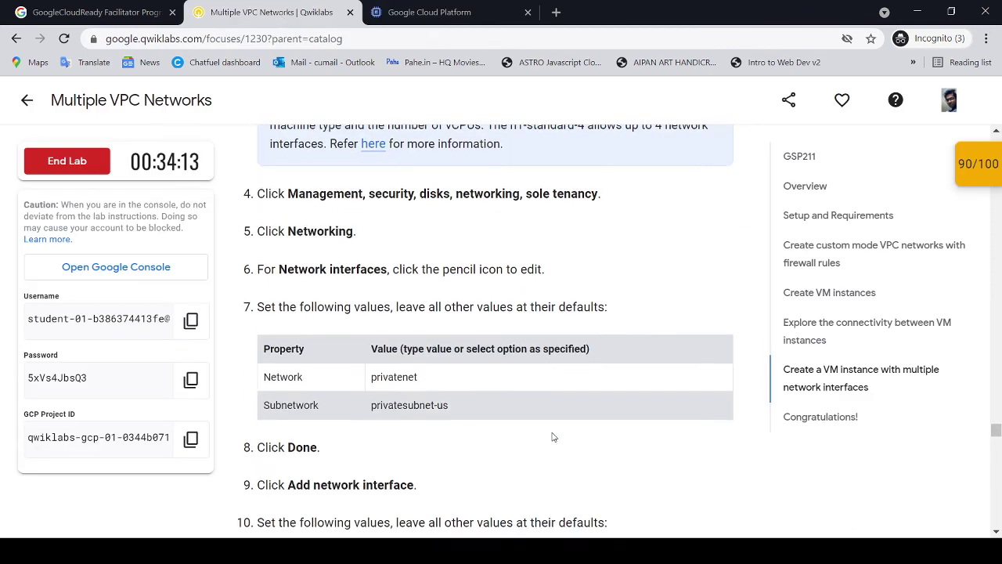
pyautogui.click(469, 13)
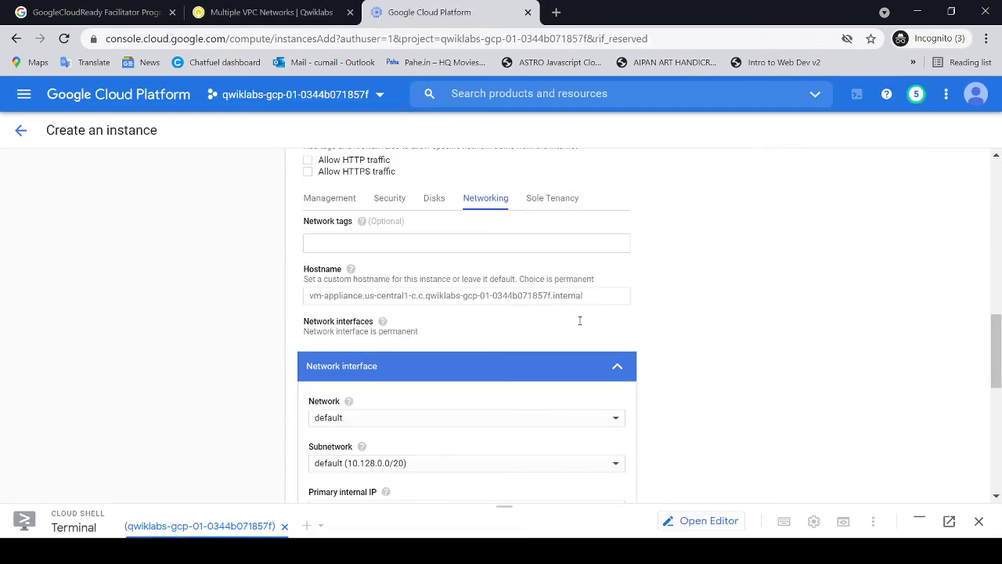
pyautogui.scroll(-2, 584, 336)
pyautogui.click(603, 270)
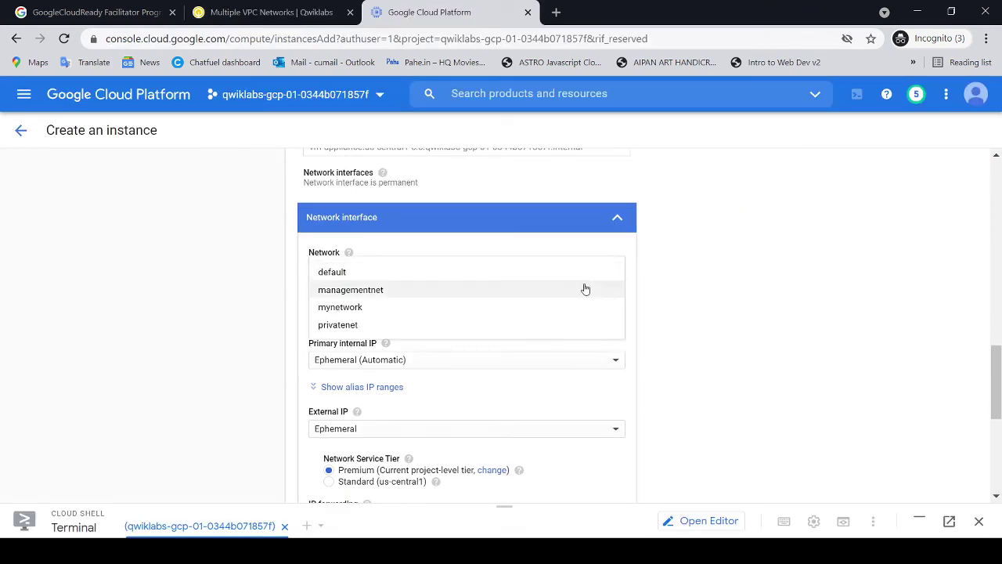
pyautogui.click(425, 326)
pyautogui.scroll(-2, 607, 325)
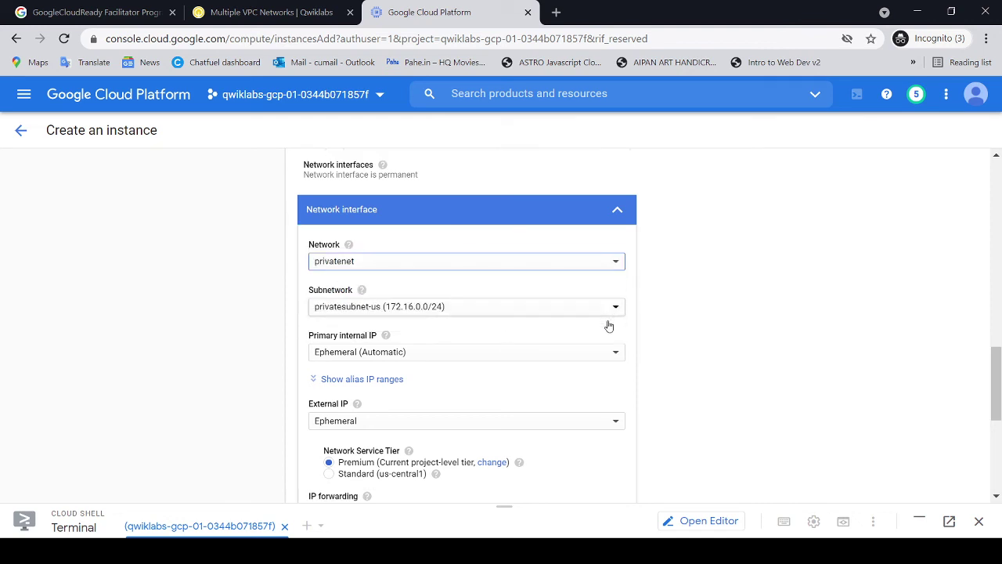
pyautogui.click(315, 17)
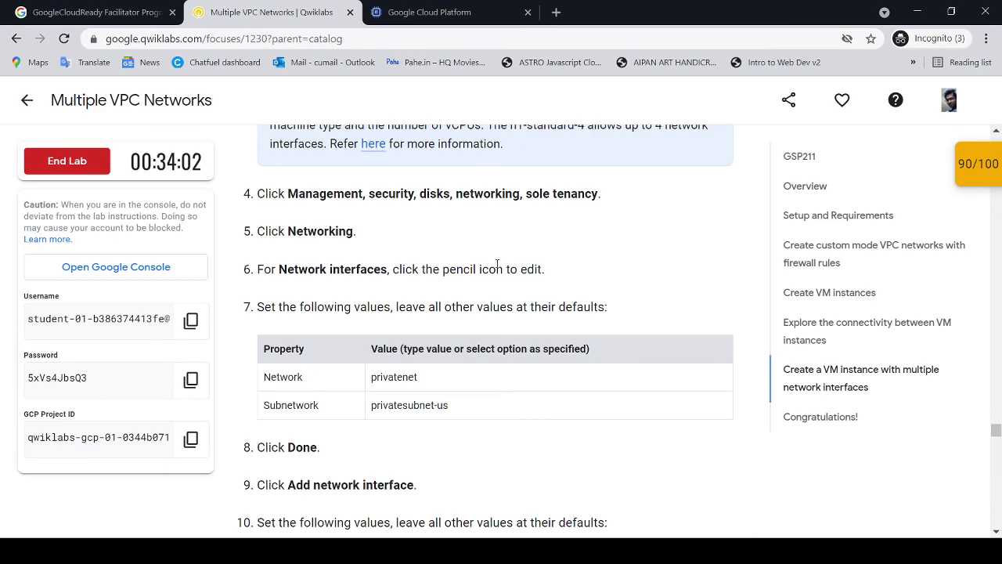
pyautogui.scroll(1, 497, 264)
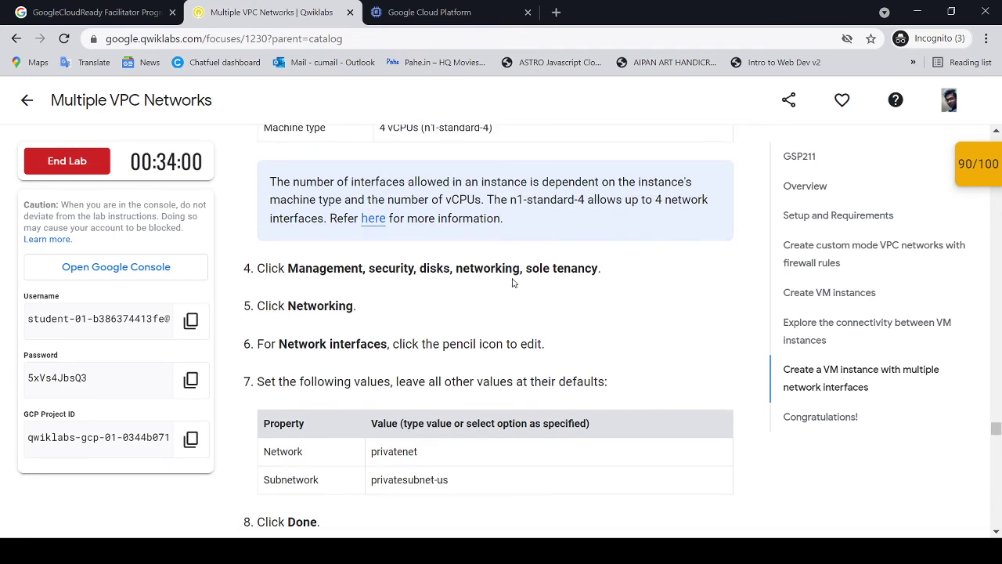
pyautogui.scroll(-3, 513, 274)
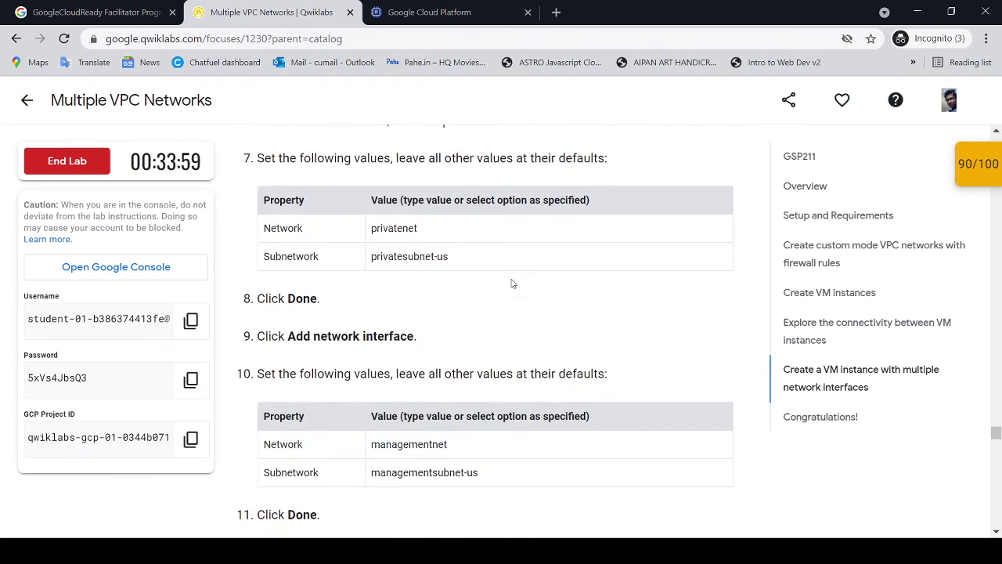
pyautogui.click(430, 12)
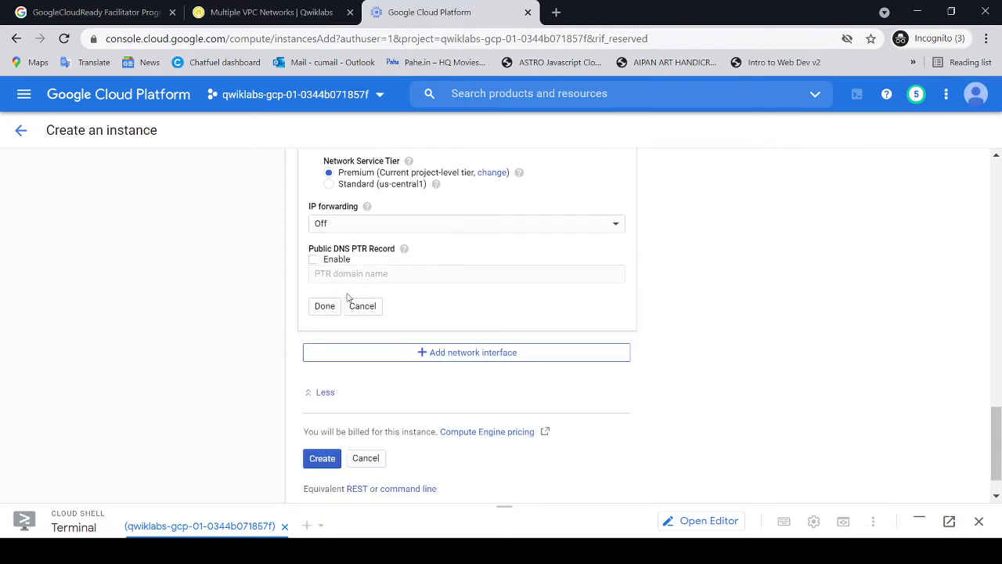
pyautogui.click(325, 307)
# Step: Check the lab's values for the second interface and add a network interface on the managementnet network
pyautogui.click(320, 13)
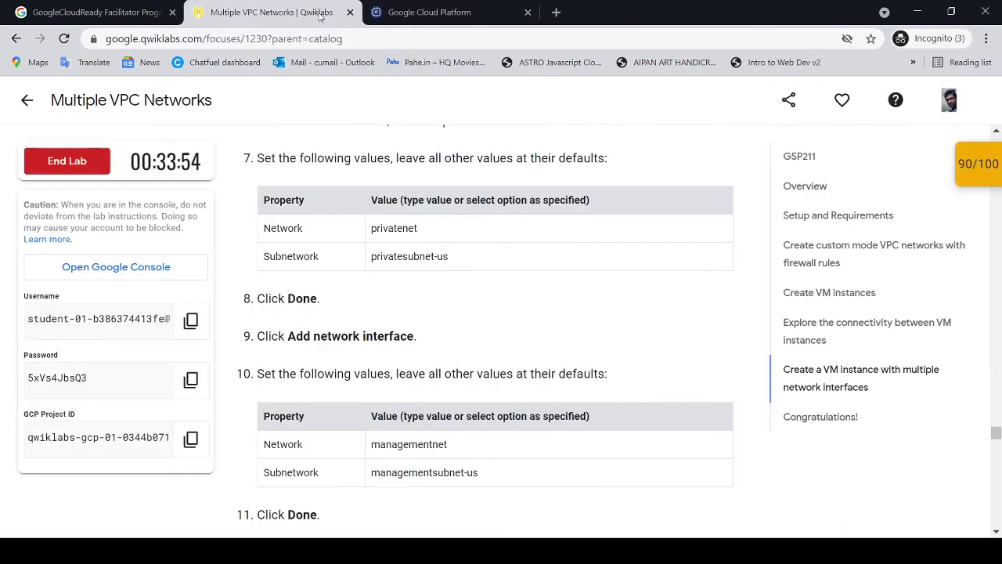
pyautogui.click(402, 21)
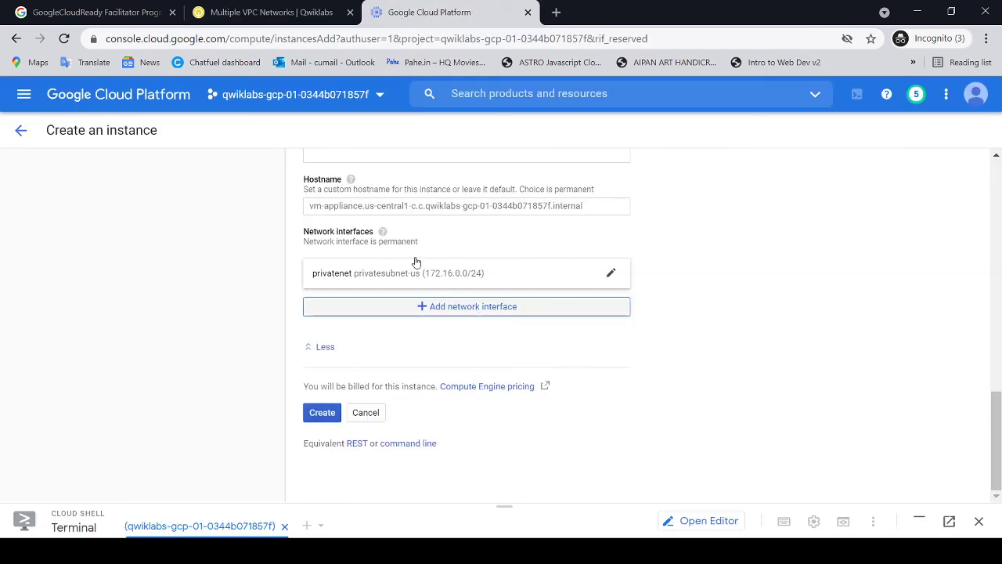
pyautogui.click(321, 12)
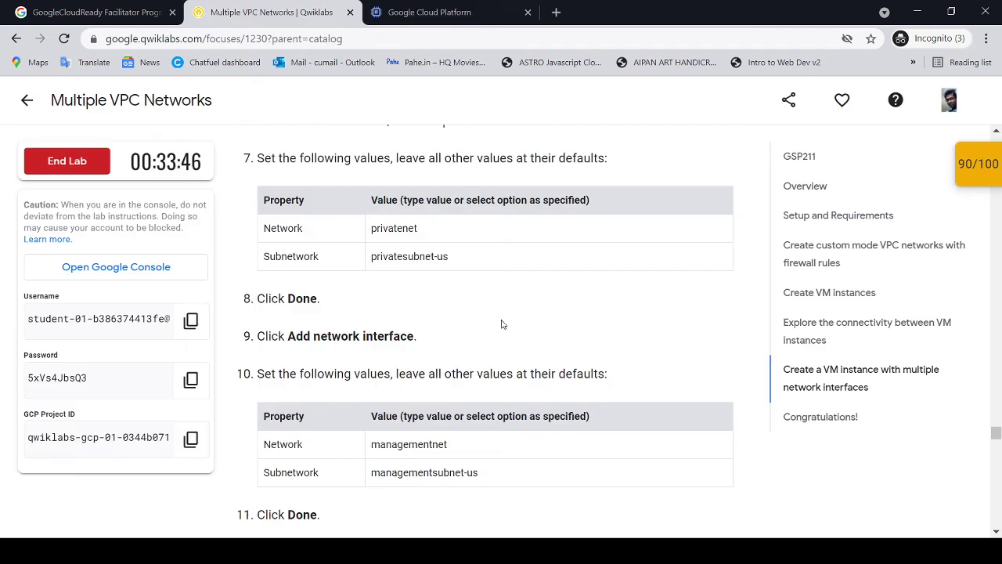
pyautogui.scroll(-2, 507, 332)
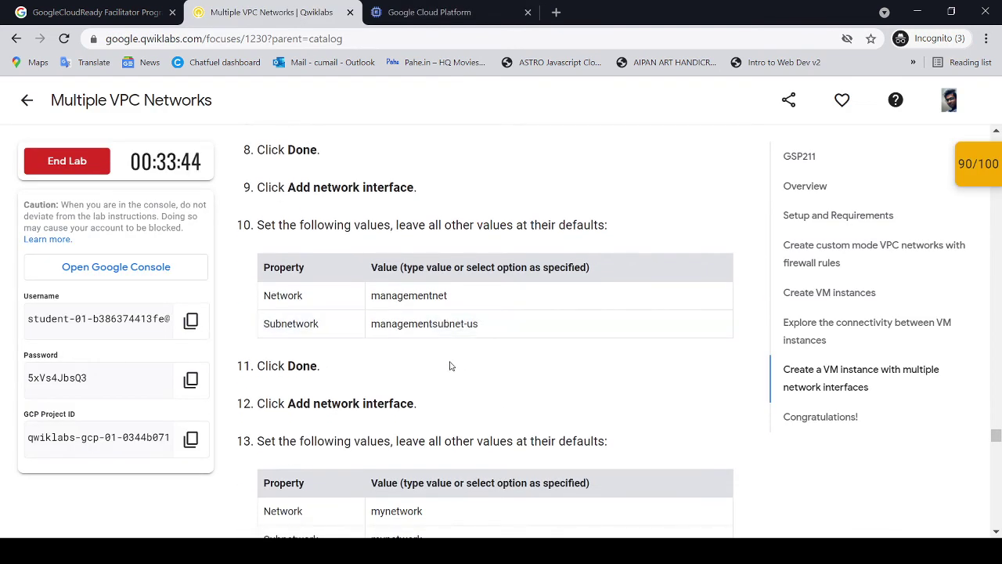
pyautogui.click(445, 21)
pyautogui.scroll(-1, 532, 236)
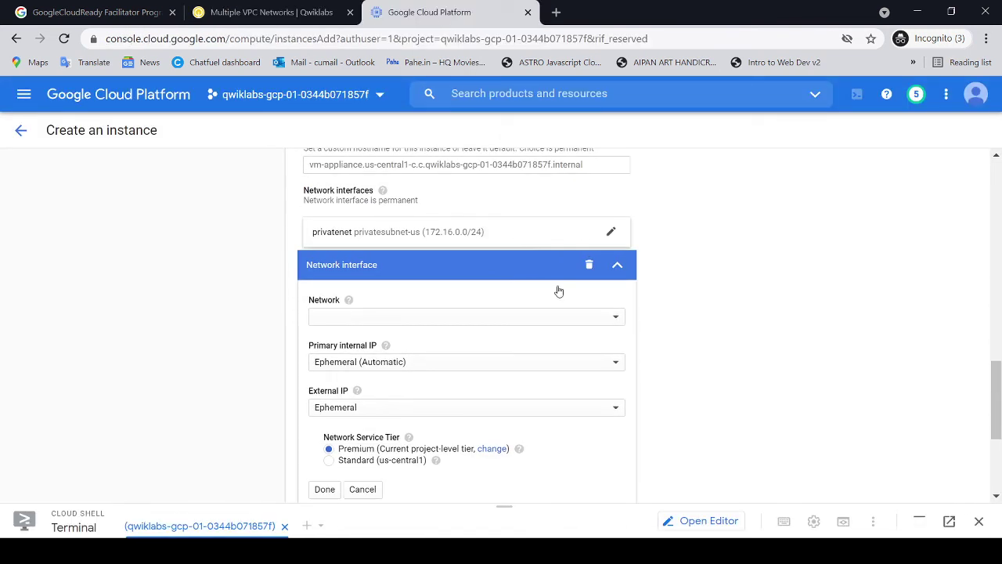
pyautogui.click(616, 318)
pyautogui.click(478, 339)
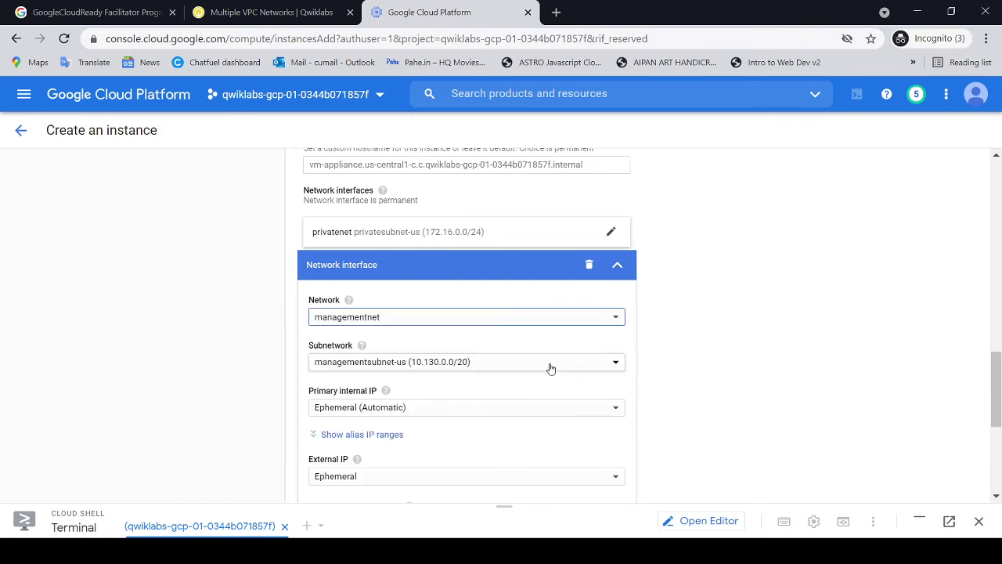
# Step: Compare the second interface with the lab's table, select managementsubnet-us as its subnetwork, and finish editing it
pyautogui.click(318, 11)
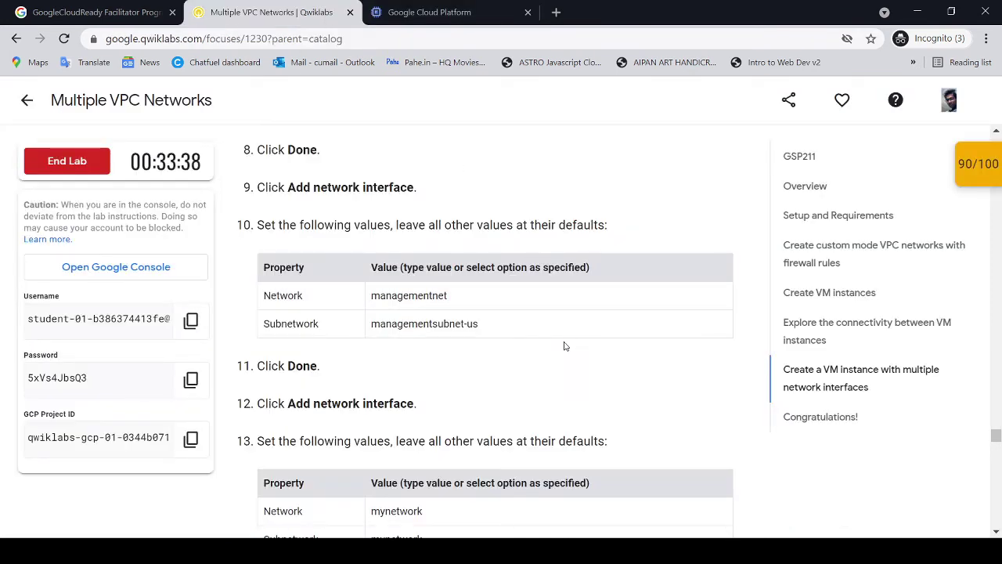
pyautogui.click(406, 14)
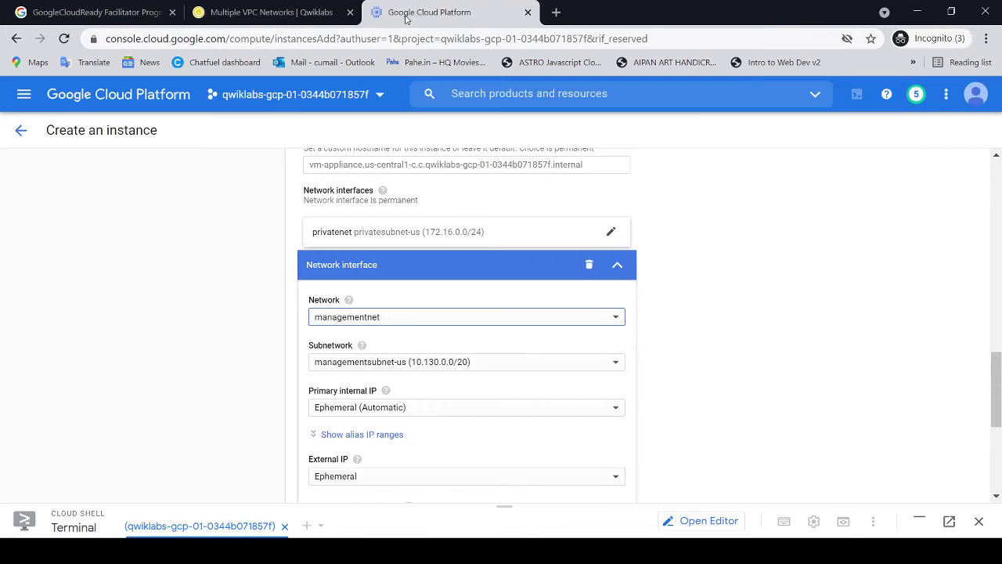
pyautogui.click(623, 362)
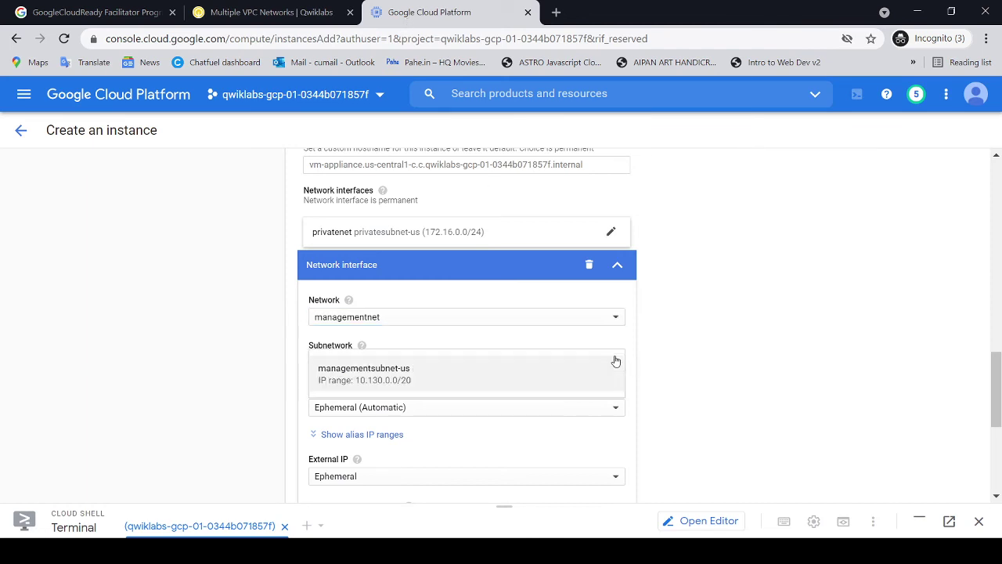
pyautogui.click(616, 368)
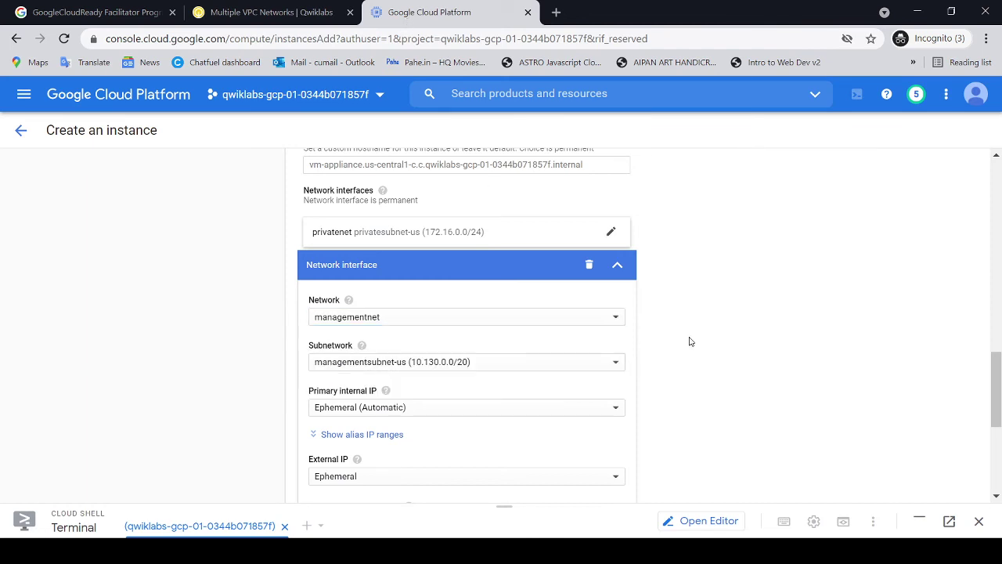
pyautogui.click(313, 13)
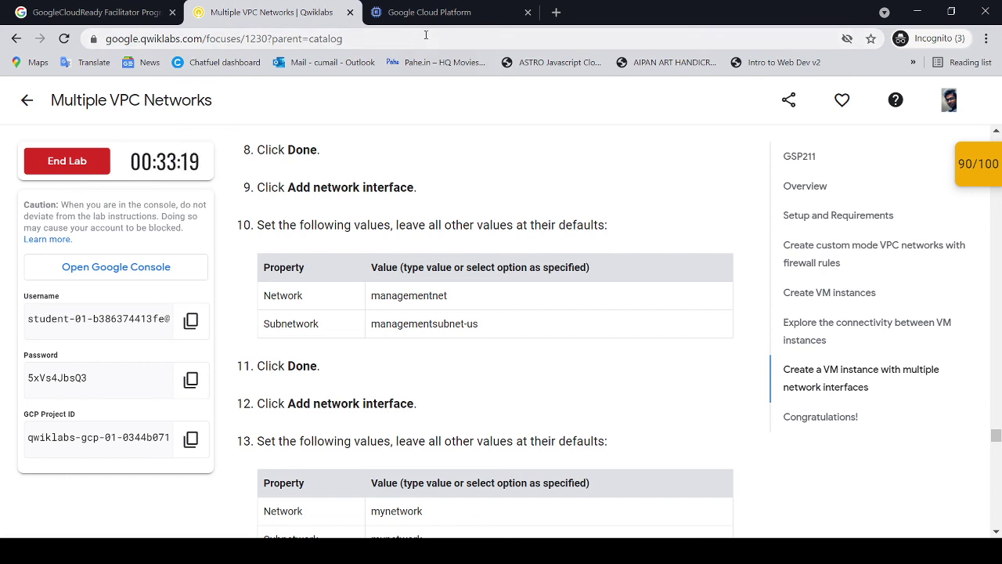
pyautogui.scroll(-1, 517, 213)
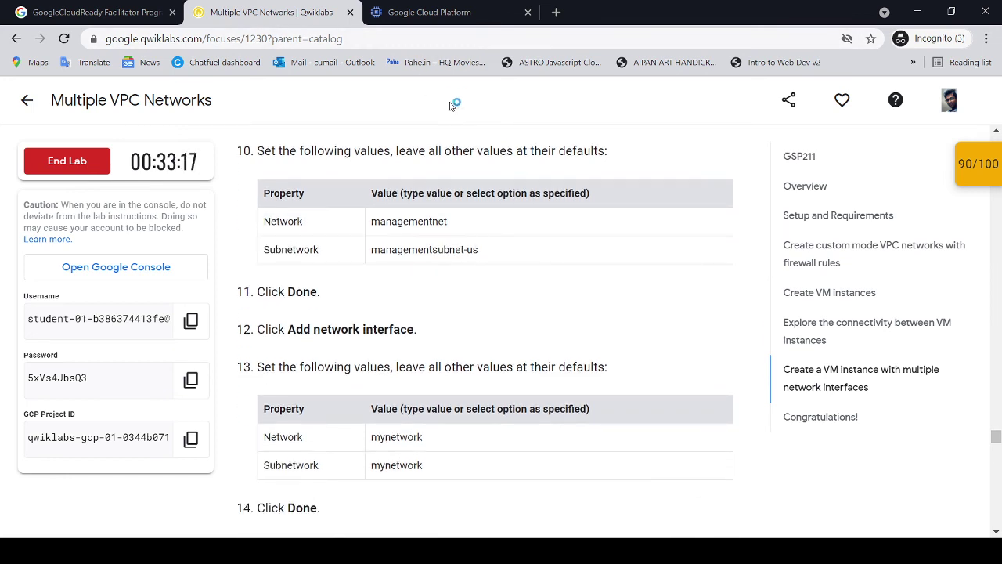
pyautogui.click(431, 12)
pyautogui.scroll(-3, 553, 340)
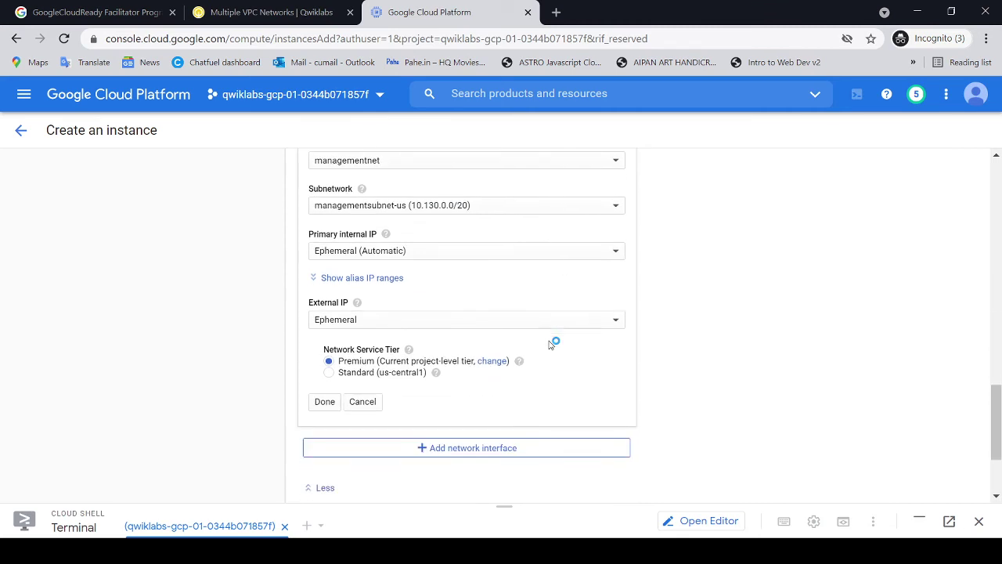
pyautogui.click(324, 335)
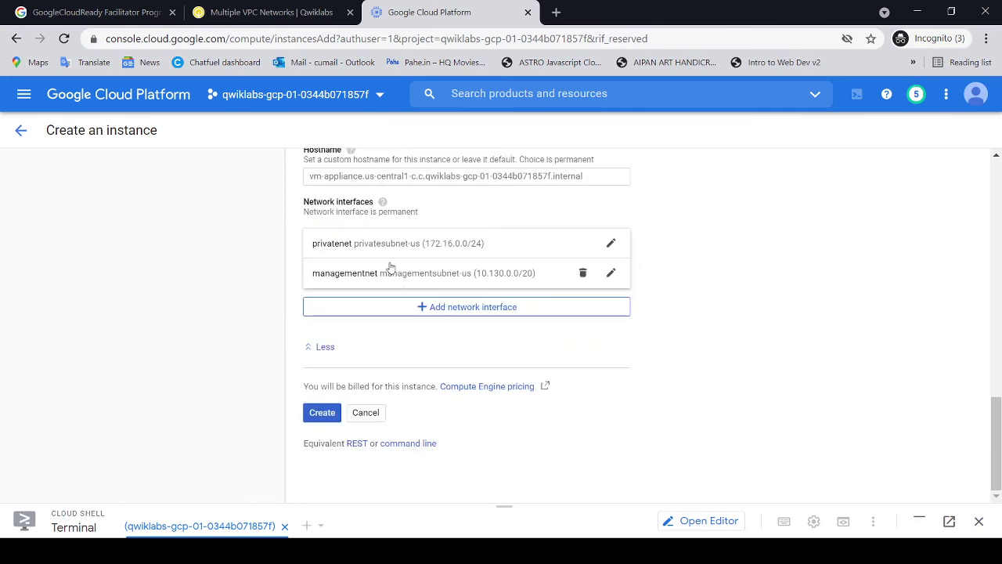
# Step: Check the lab's values for the third interface and add a network interface on network mynetwork with subnetwork mynetwork
pyautogui.click(302, 14)
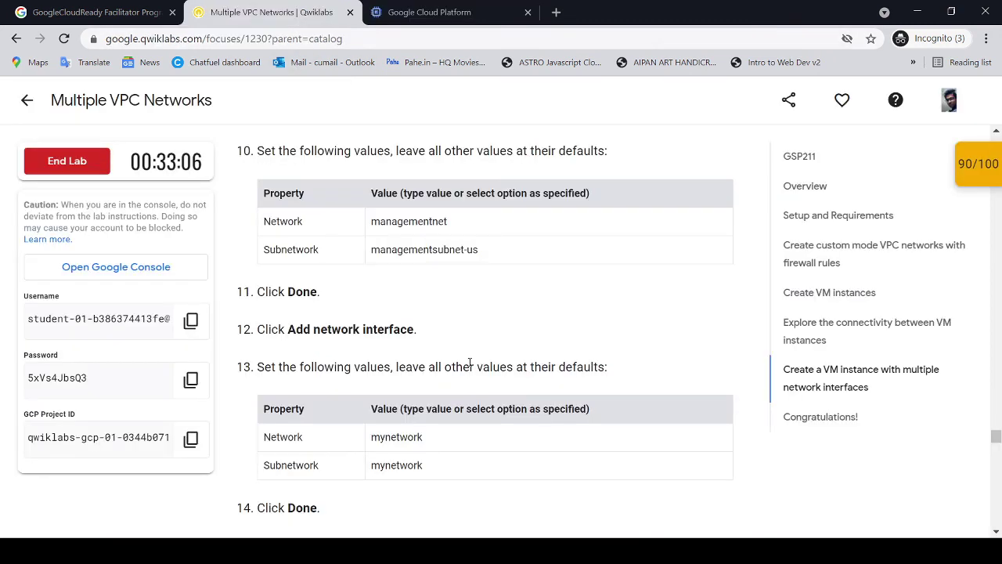
pyautogui.scroll(-2, 450, 342)
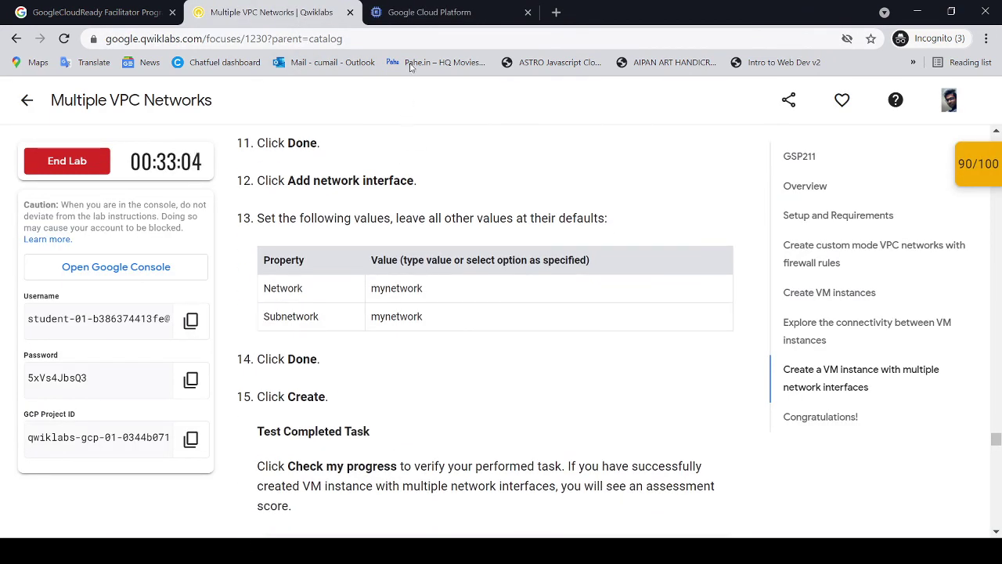
pyautogui.click(416, 21)
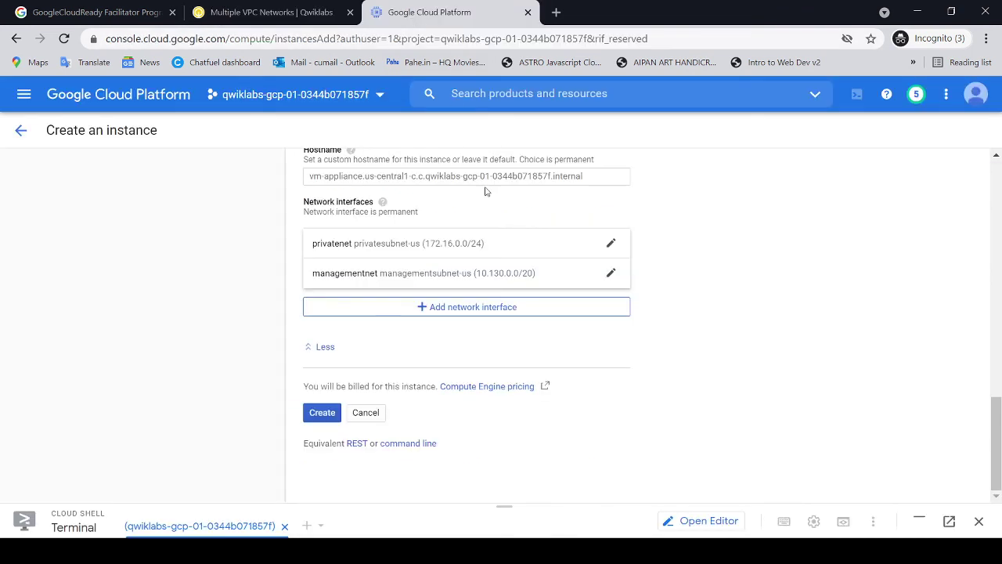
pyautogui.click(572, 313)
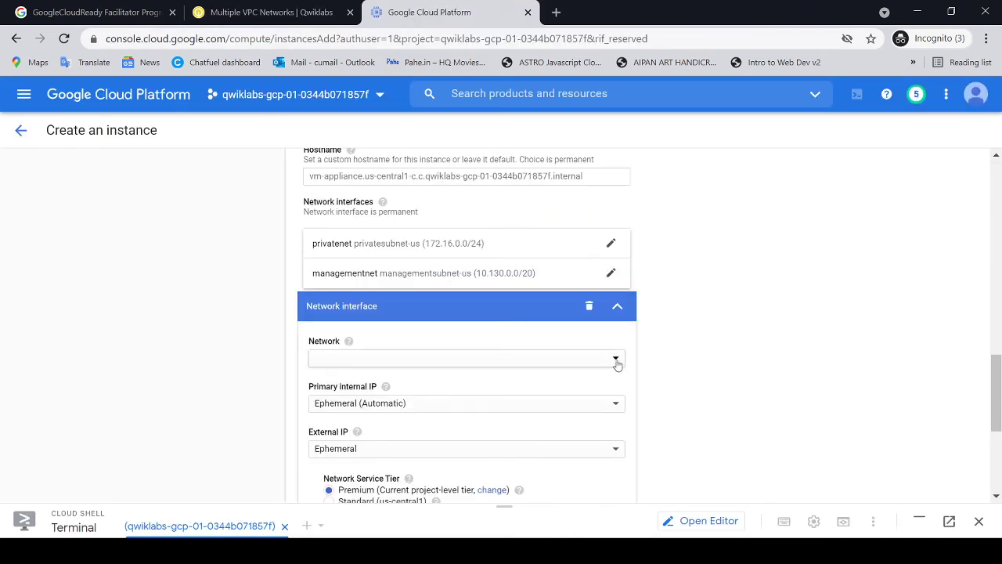
pyautogui.click(617, 360)
pyautogui.click(568, 379)
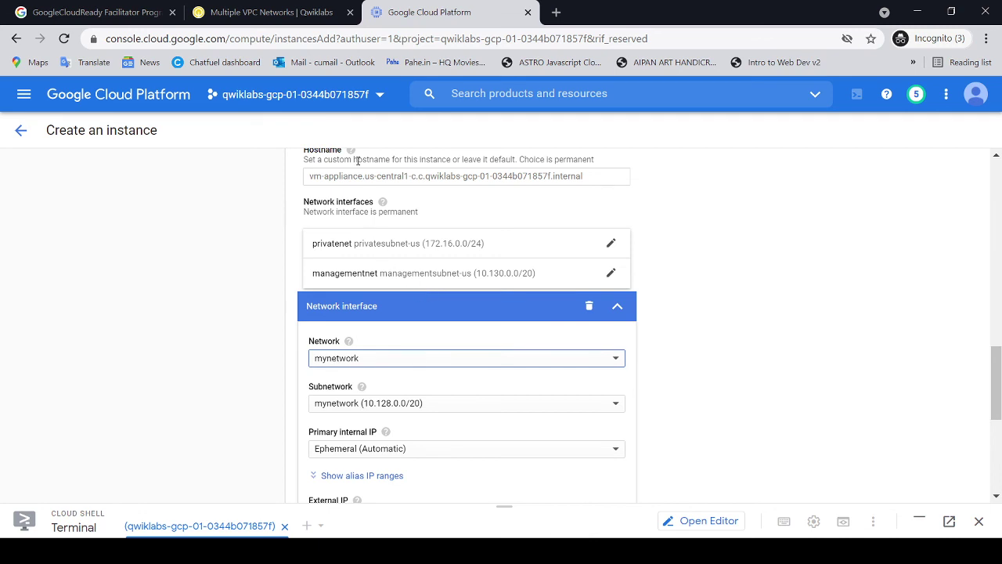
# Step: Compare the third interface with the lab's table, finish editing it, and create the vm-appliance instance
pyautogui.click(274, 12)
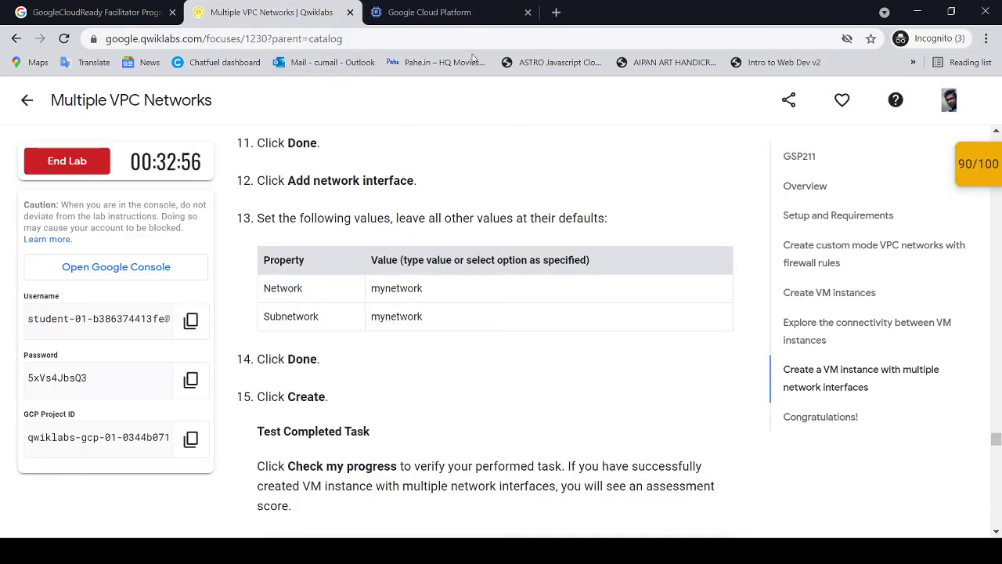
pyautogui.click(473, 14)
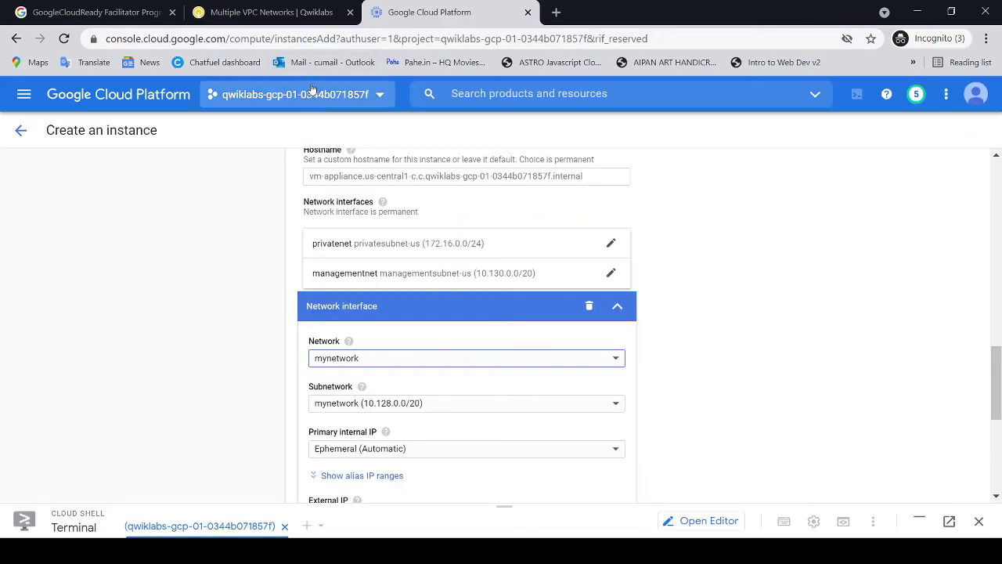
pyautogui.click(326, 23)
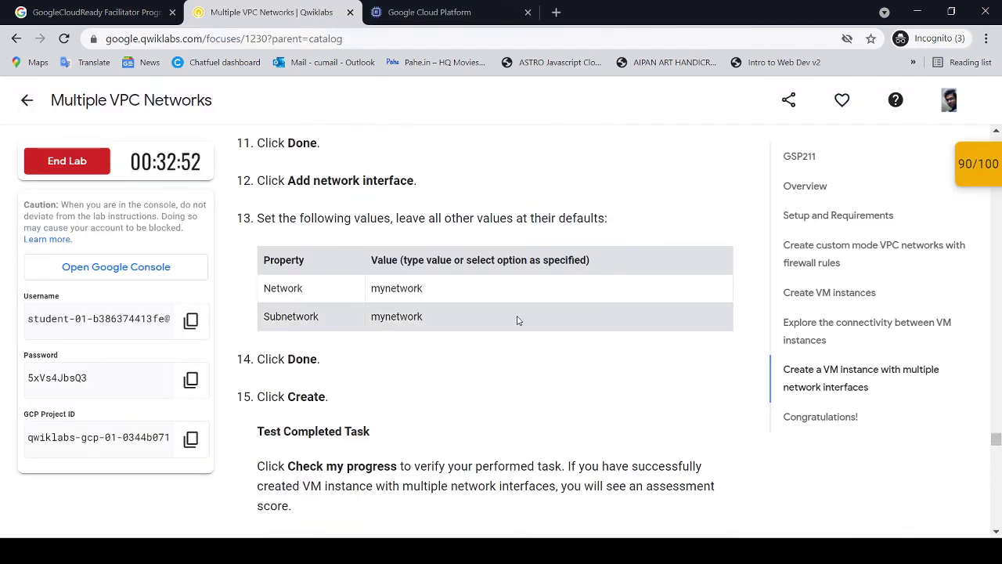
pyautogui.scroll(-2, 523, 326)
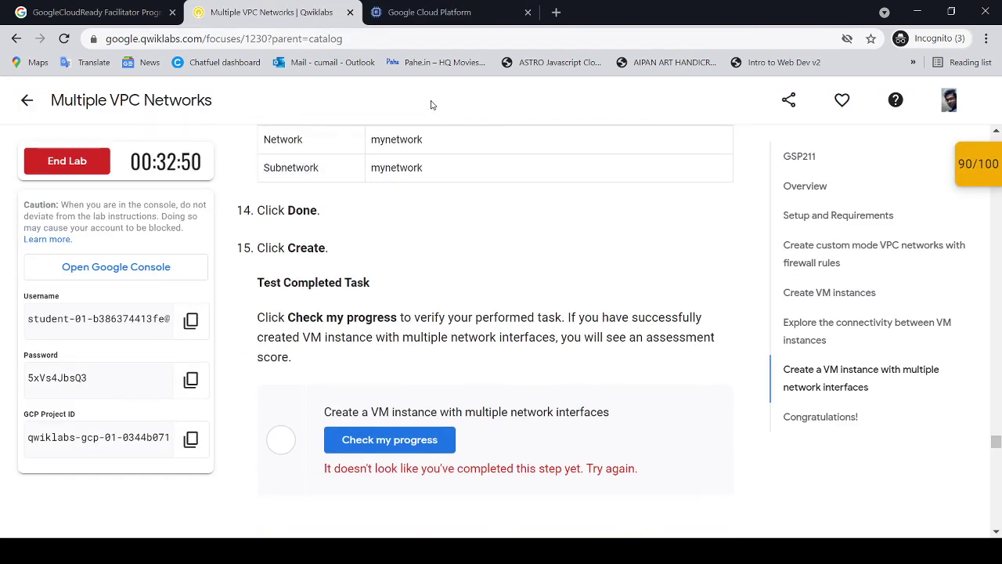
pyautogui.click(441, 23)
pyautogui.scroll(-2, 422, 489)
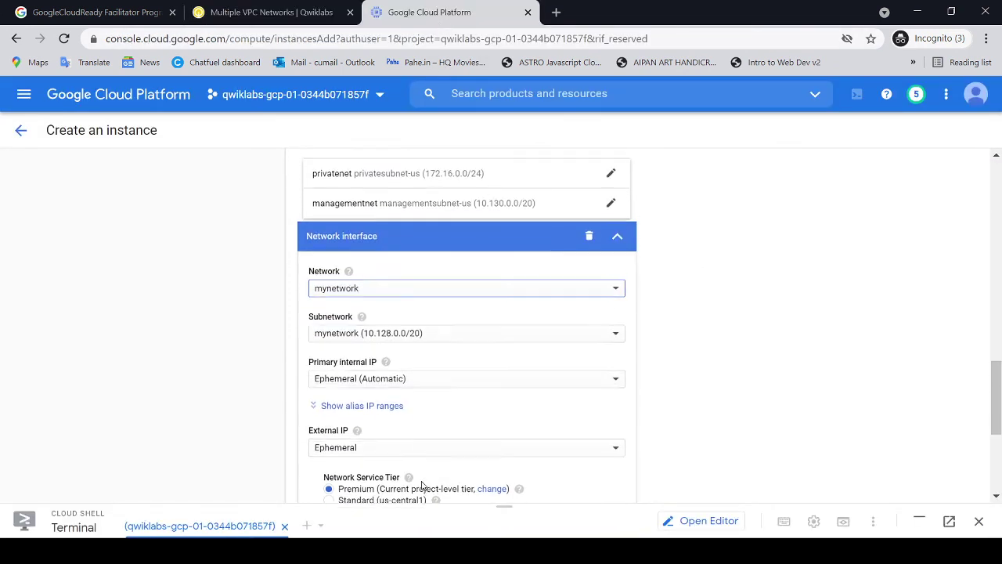
pyautogui.click(327, 449)
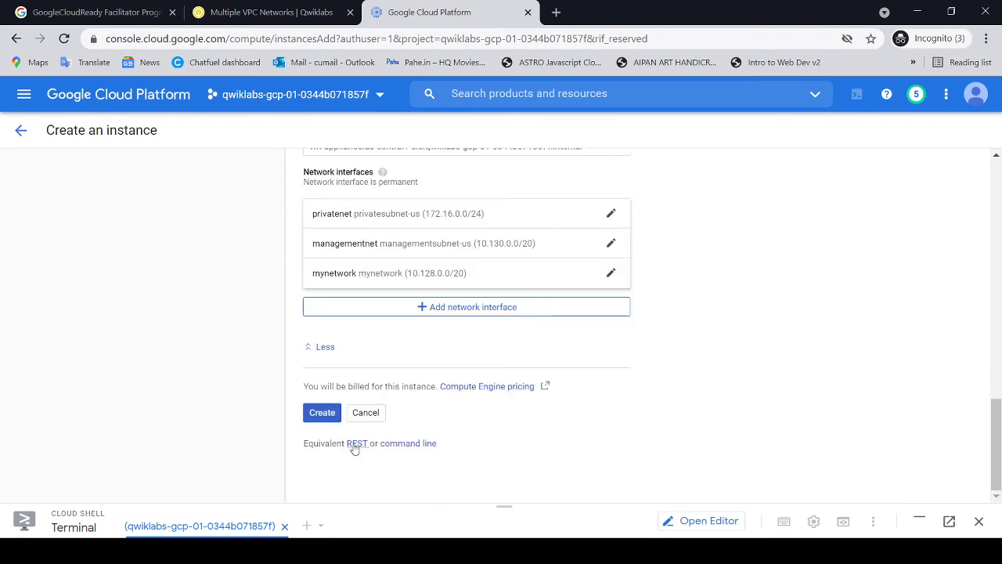
pyautogui.click(321, 413)
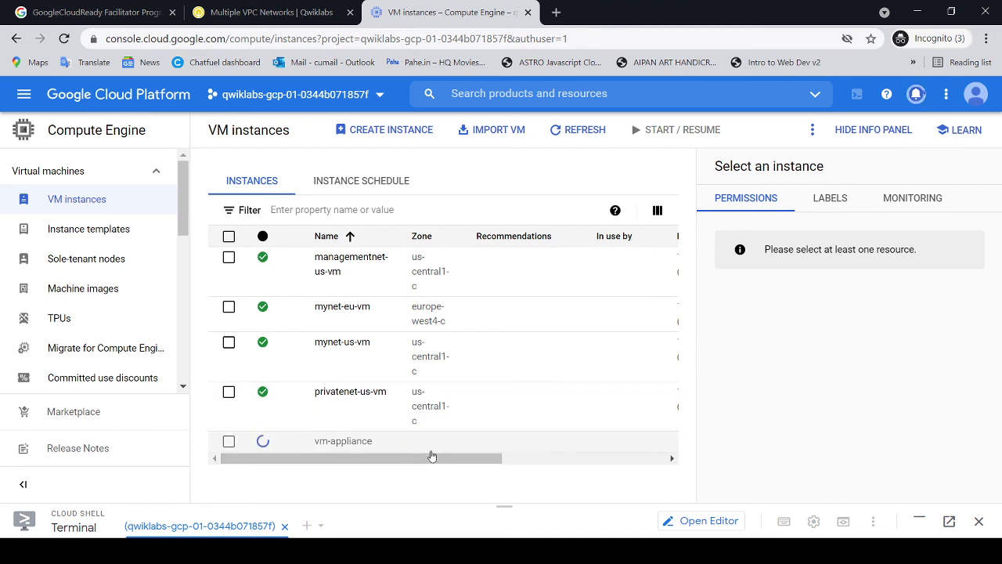
# Step: Close Cloud Shell to check vm-appliance's status in the instance list, and have the lab verify the task "Create a VM instance with multiple network interfaces"
pyautogui.click(292, 15)
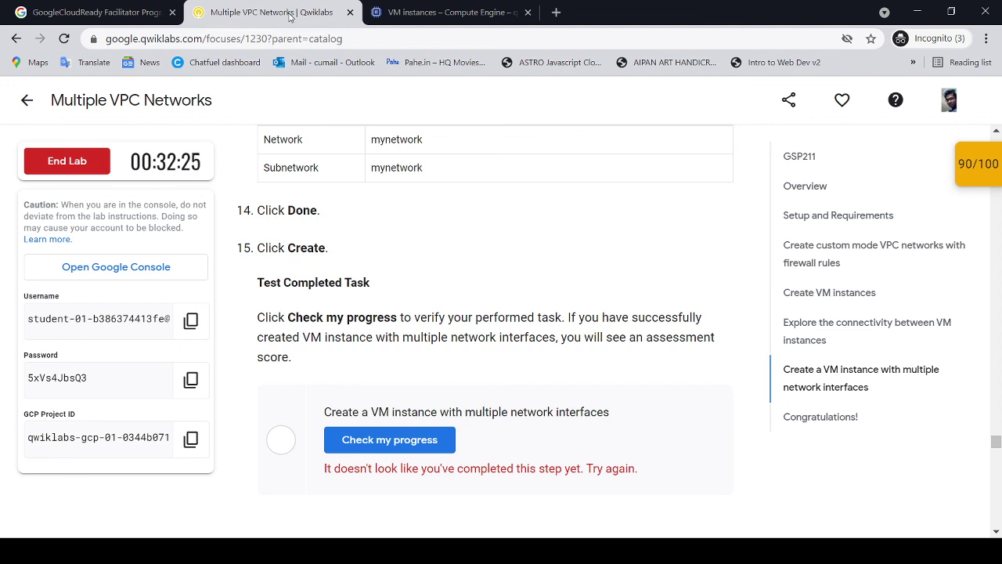
pyautogui.click(417, 13)
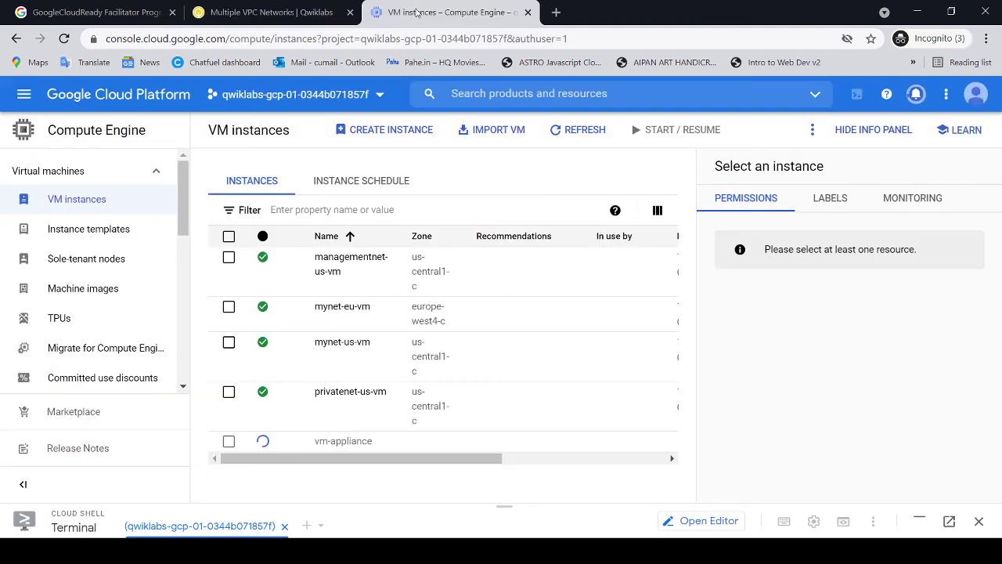
pyautogui.moveTo(495, 460); pyautogui.dragTo(505, 307)
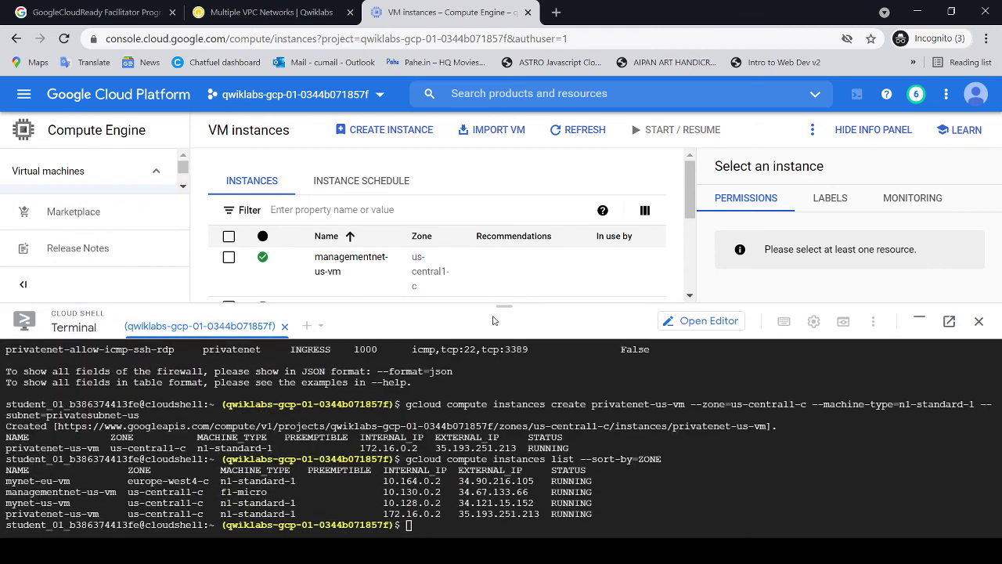
pyautogui.click(980, 323)
pyautogui.moveTo(437, 462)
pyautogui.mouseDown()
pyautogui.moveTo(674, 462)
pyautogui.moveTo(439, 474)
pyautogui.mouseUp()
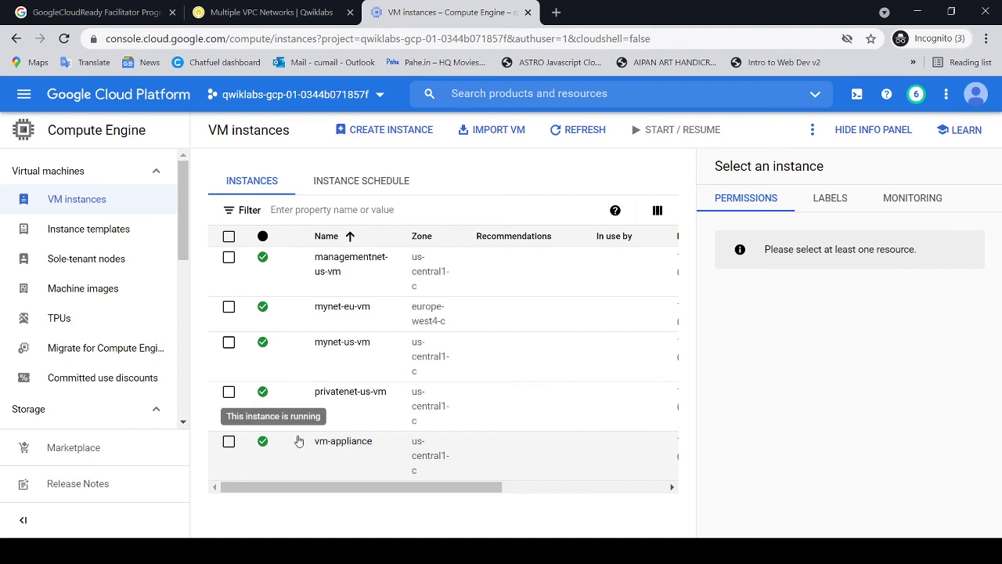
pyautogui.click(243, 15)
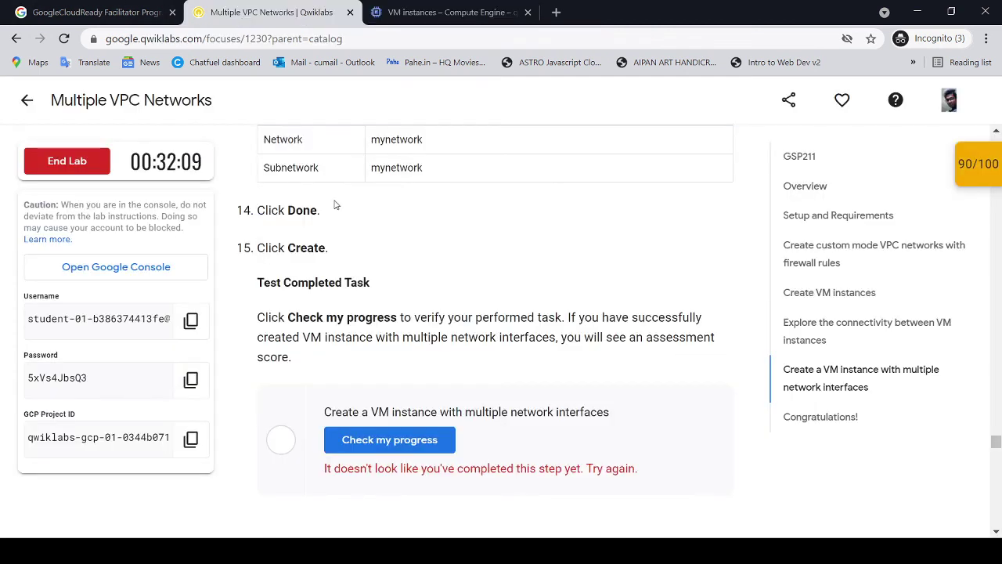
pyautogui.click(423, 441)
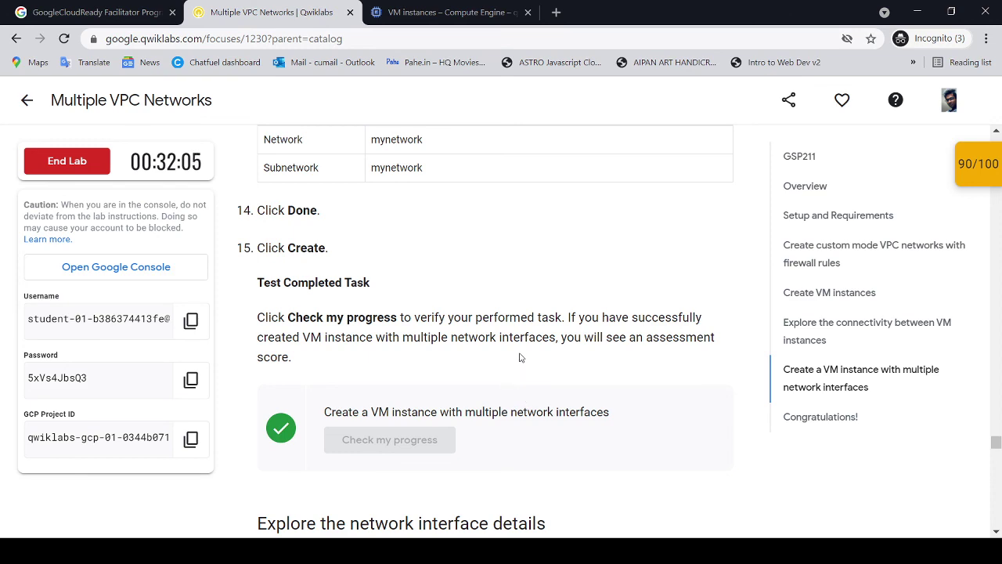
# Step: Look through the lab's remaining instructions on network interface details and connectivity, up to the closing section
pyautogui.scroll(-3, 520, 358)
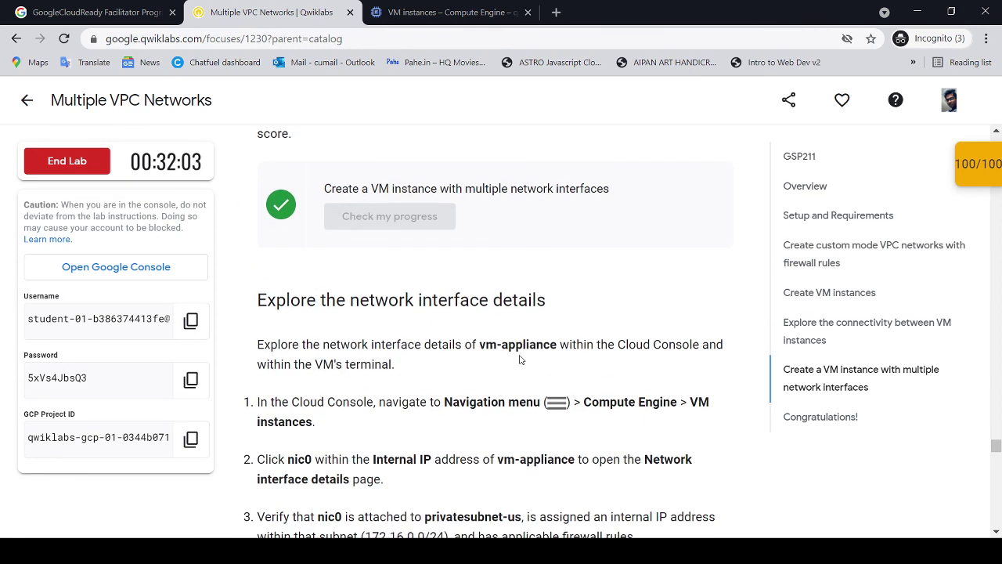
pyautogui.scroll(-9, 520, 359)
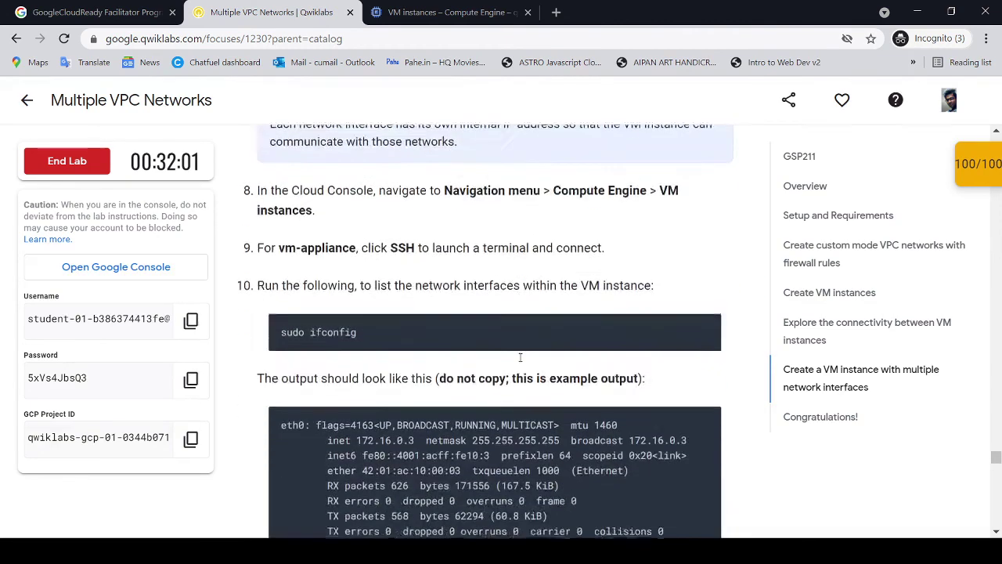
pyautogui.scroll(-12, 520, 358)
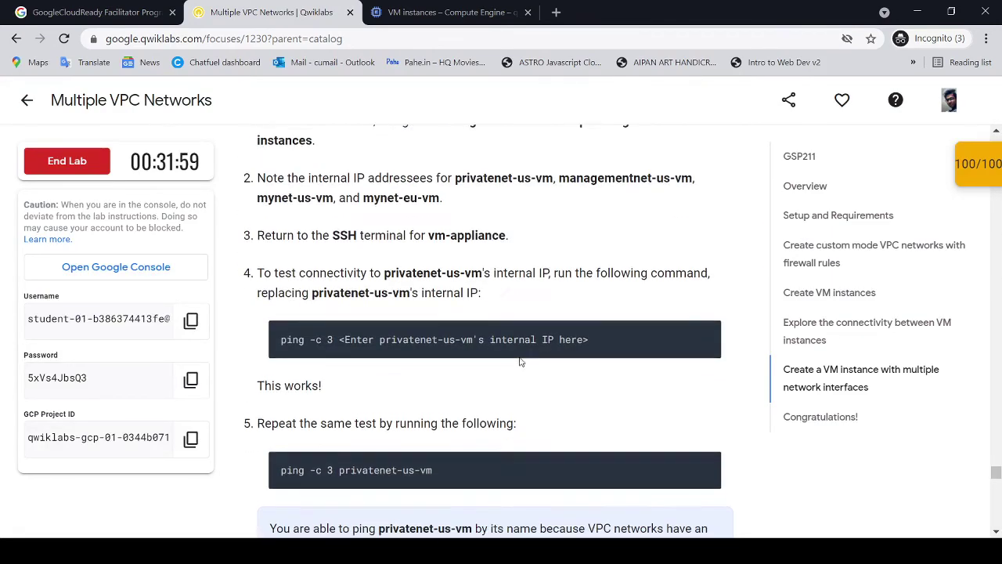
pyautogui.scroll(-13, 537, 353)
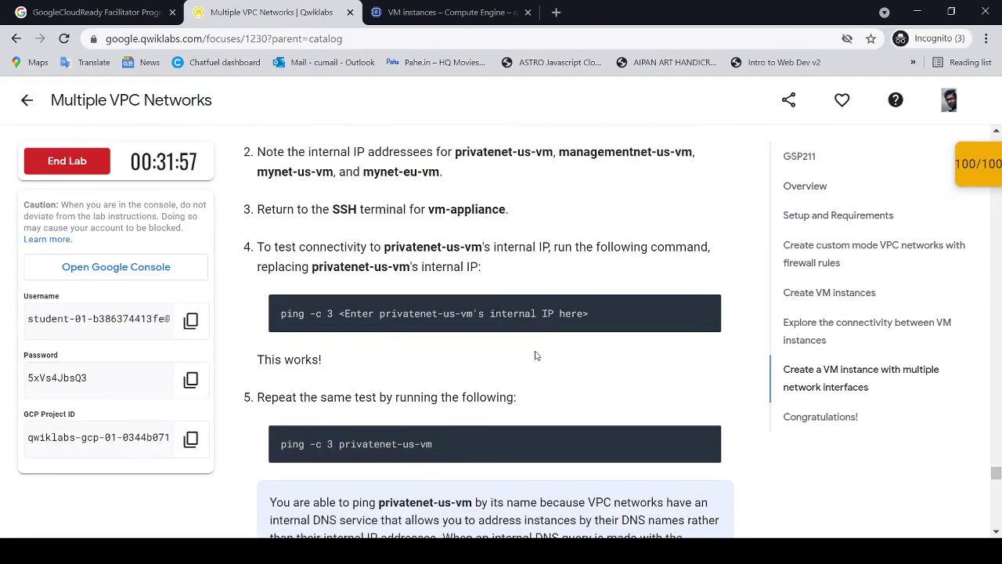
pyautogui.scroll(-9, 534, 357)
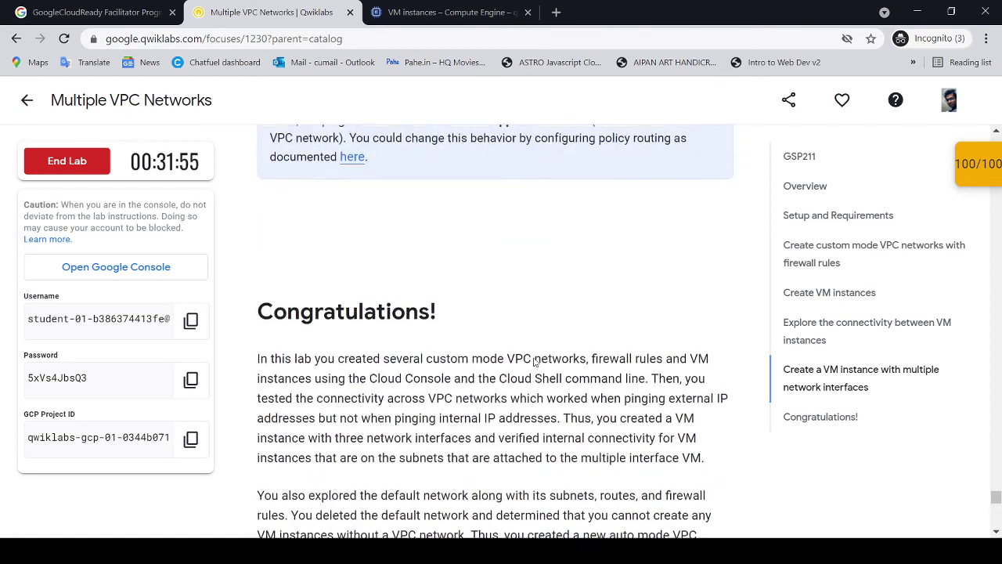
pyautogui.scroll(-10, 535, 362)
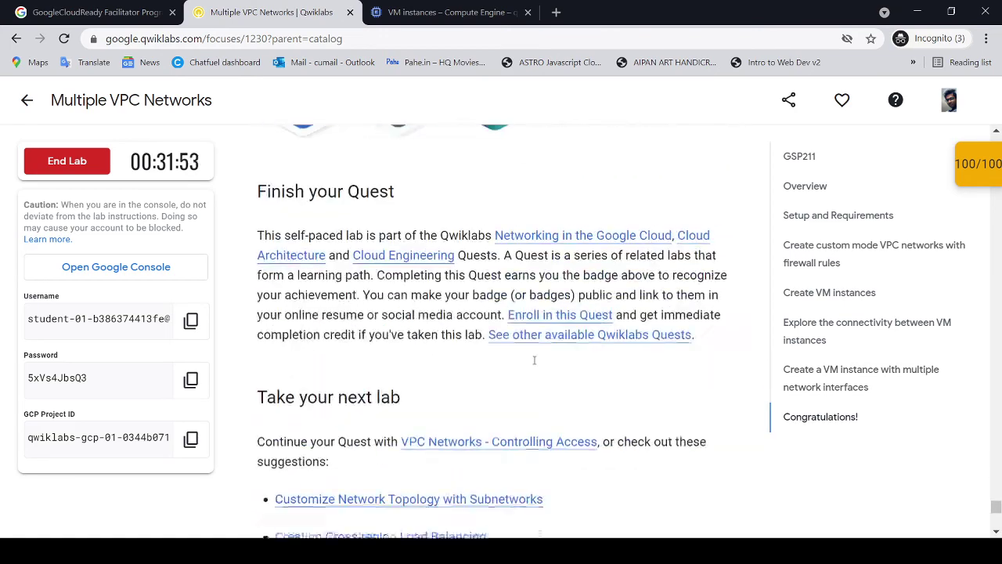
pyautogui.scroll(-2, 535, 365)
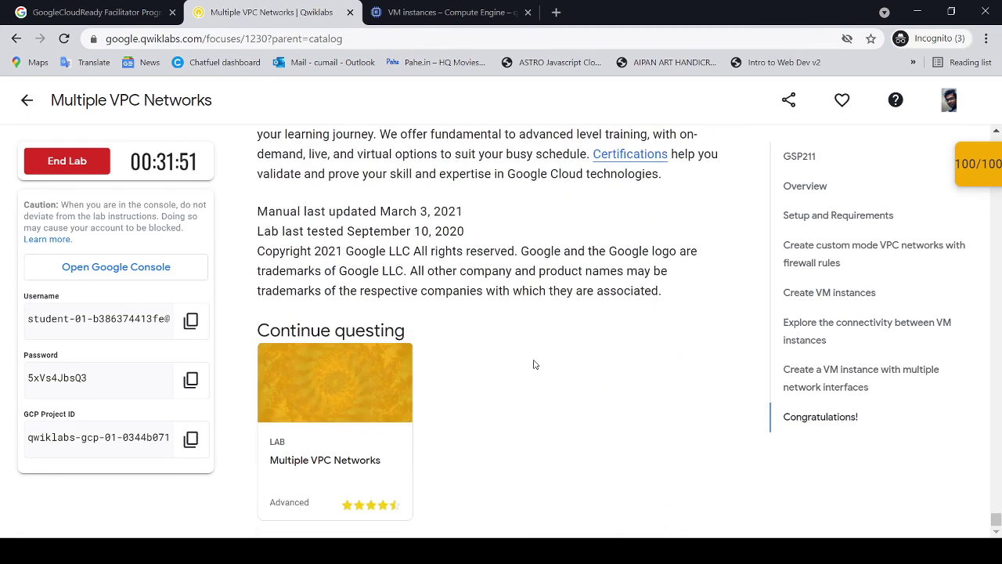
pyautogui.scroll(20, 535, 364)
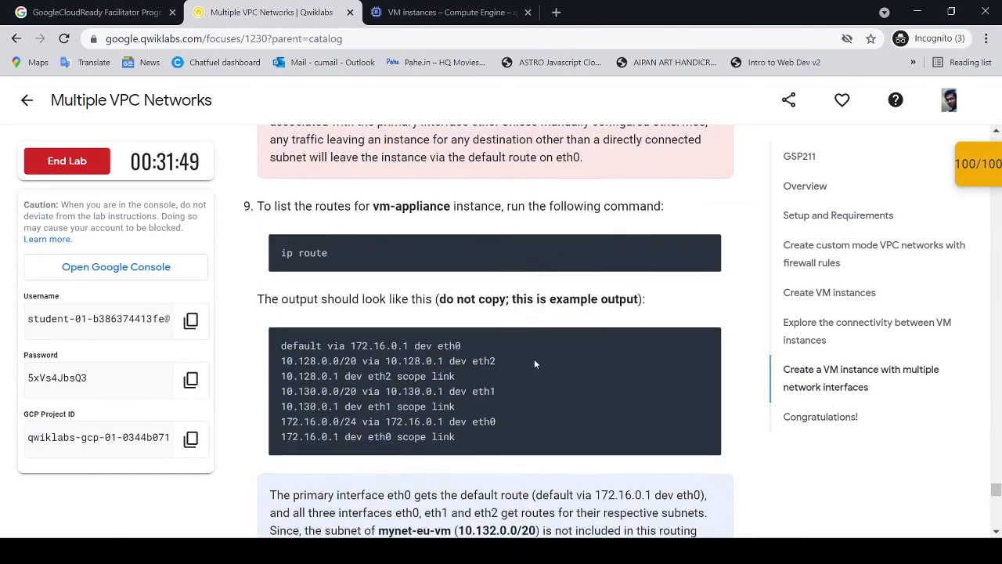
pyautogui.scroll(9, 535, 364)
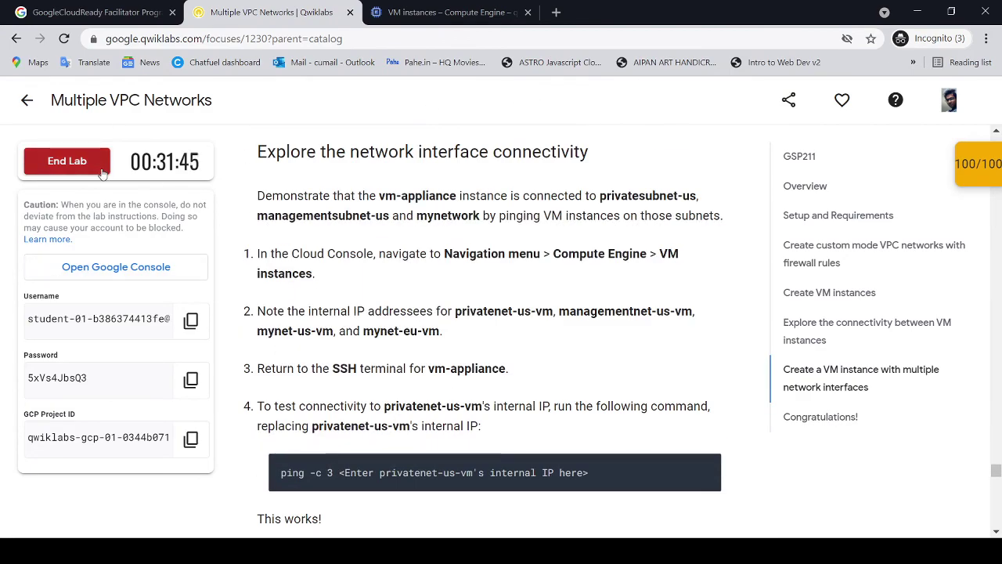
# Step: End the Multiple VPC Networks lab and submit a five-star satisfaction rating without a comment
pyautogui.click(68, 163)
pyautogui.click(576, 162)
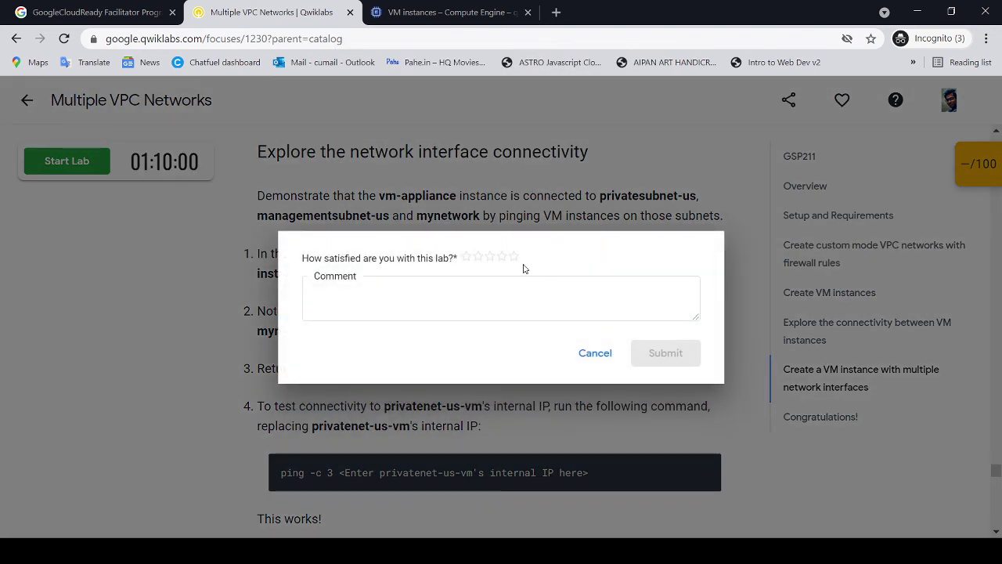
pyautogui.click(514, 257)
pyautogui.click(654, 355)
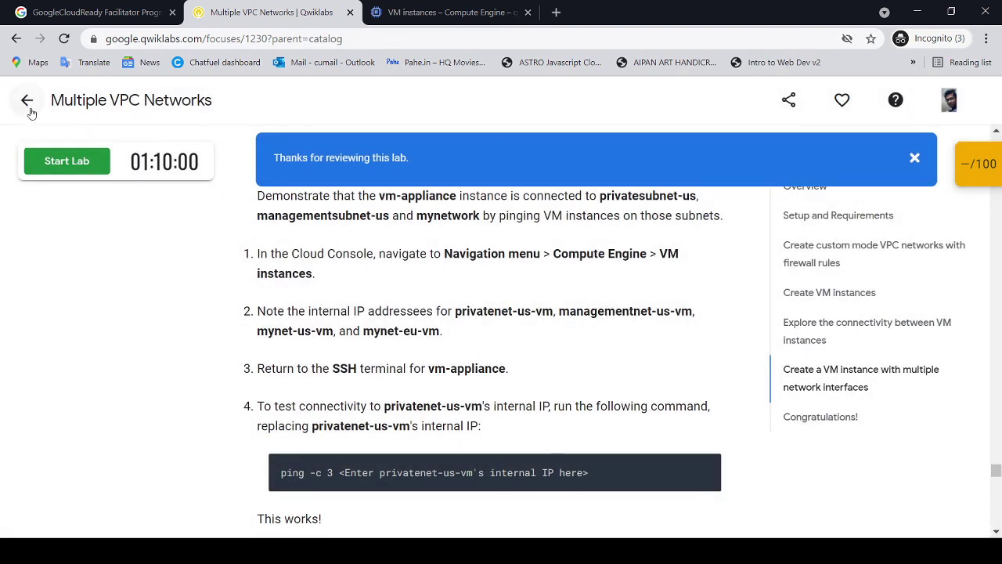
# Step: Return to the Networking in the Google Cloud quest, close the Cloud Console page, and find the Multiple VPC Networks lab's completion mark
pyautogui.click(28, 108)
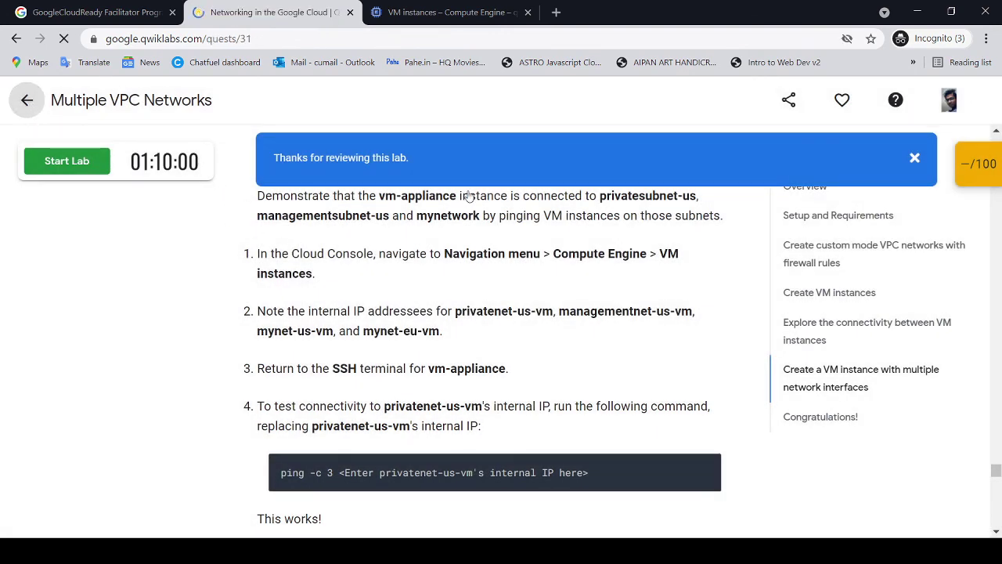
pyautogui.click(527, 11)
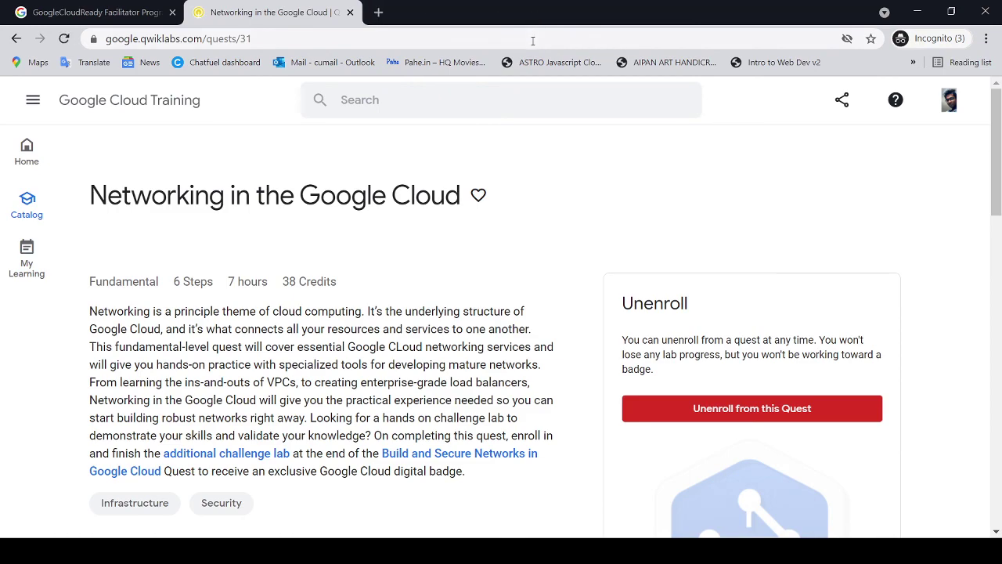
pyautogui.scroll(-2, 466, 283)
pyautogui.scroll(-5, 470, 291)
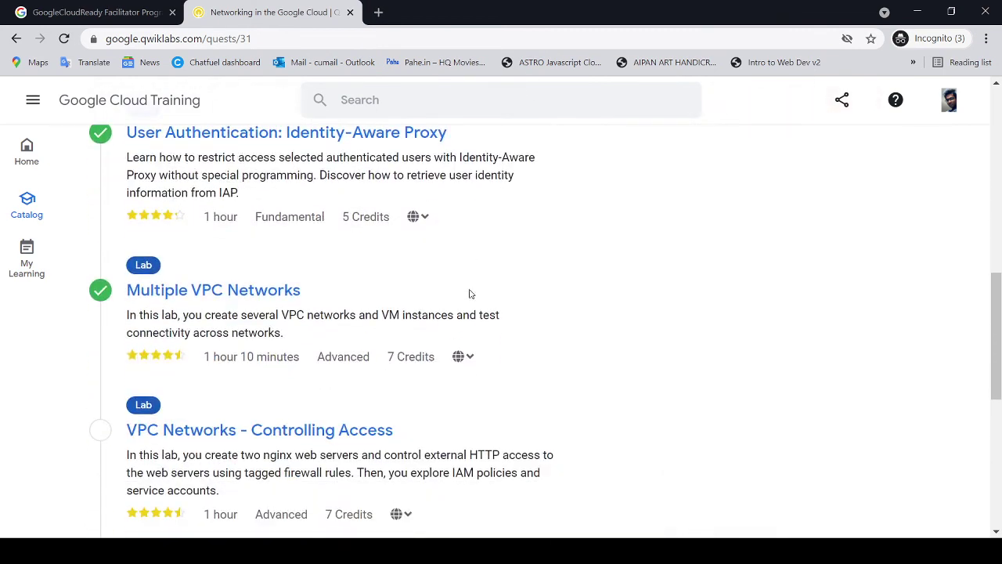